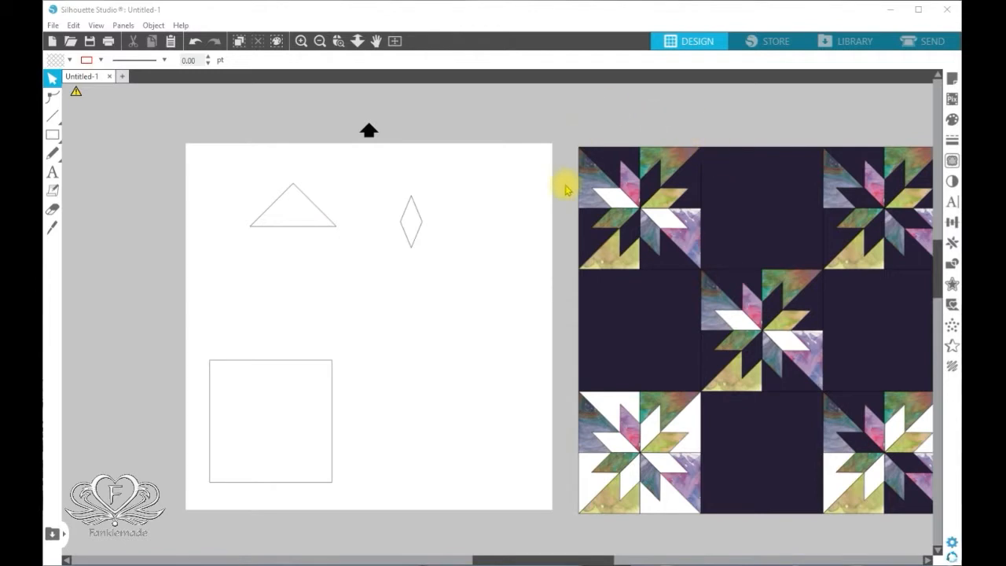
- Mirror the triangle below itself so the two halves form a diamond-oriented square
{"action": "left_click", "coordinate": [312, 232]}
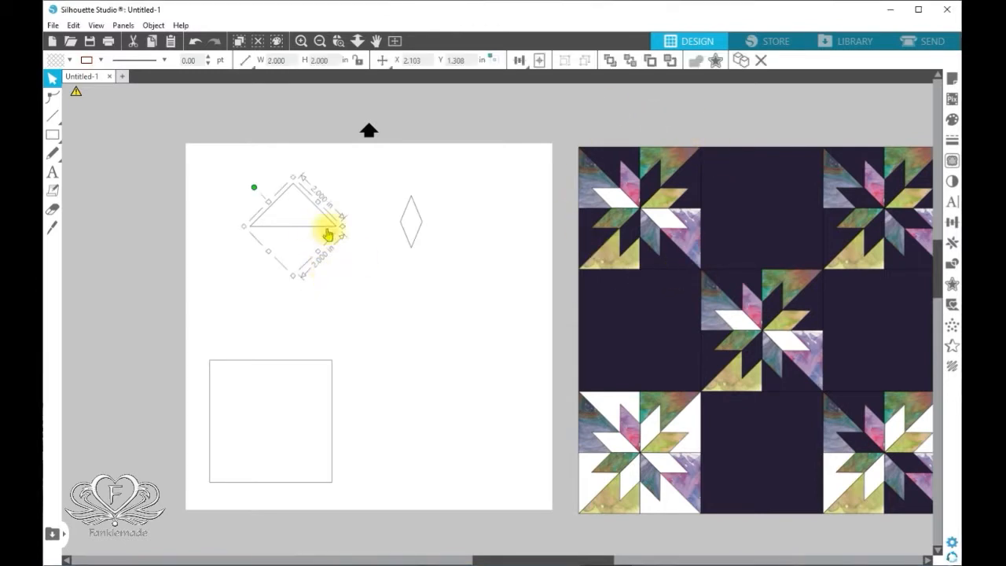
{"action": "left_click_drag", "start_coordinate": [328, 233], "coordinate": [331, 228]}
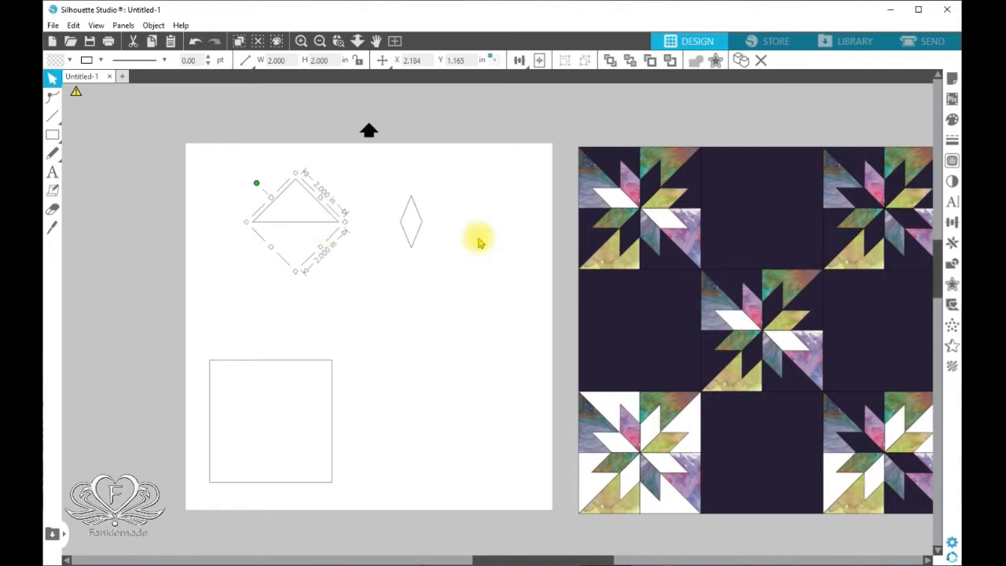
{"action": "left_click", "coordinate": [952, 245]}
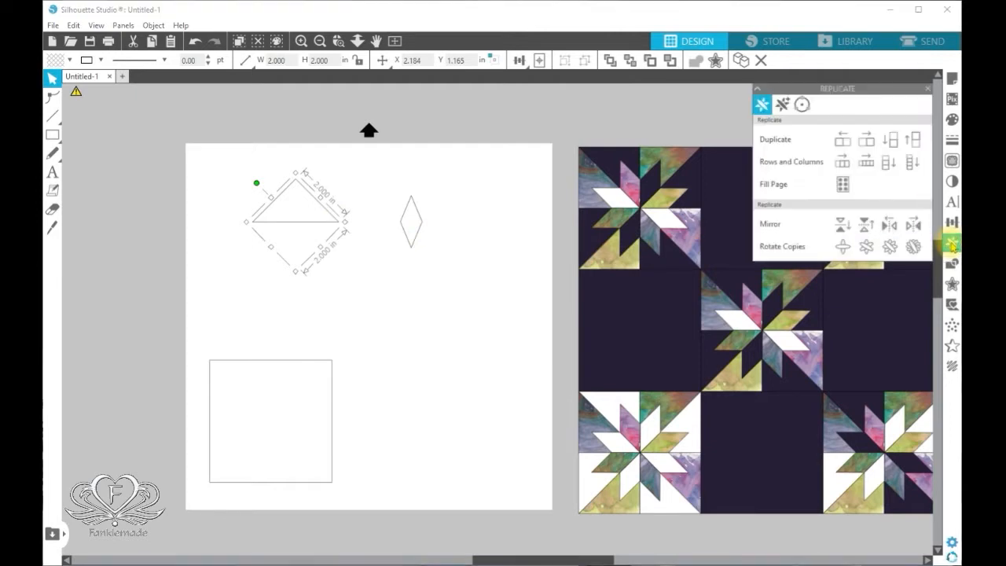
{"action": "left_click", "coordinate": [841, 226]}
{"action": "left_click", "coordinate": [485, 353]}
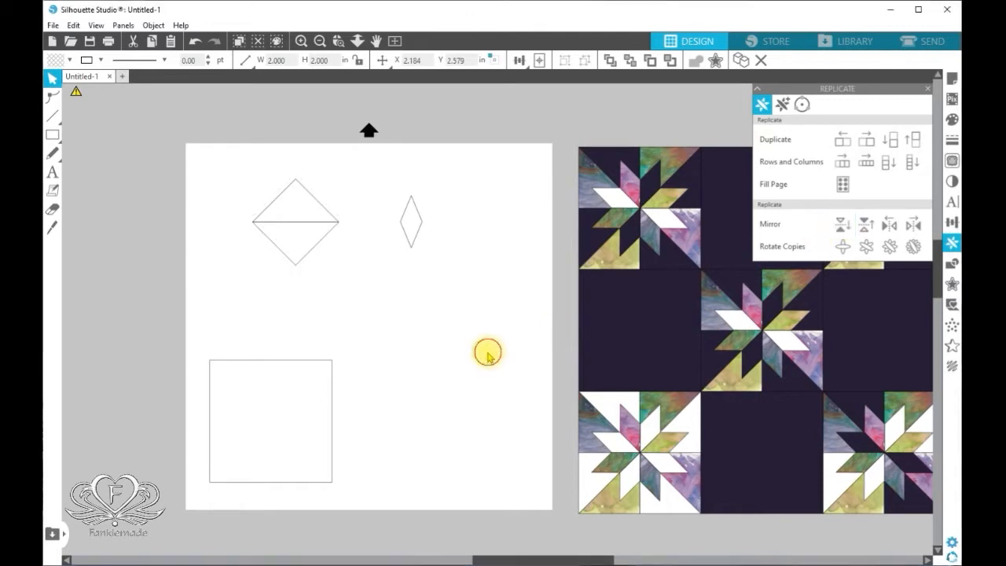
- Rotate both triangles together 45 degrees so the square sits upright, and move it to the page's upper-left corner
{"action": "left_click_drag", "start_coordinate": [240, 173], "coordinate": [343, 262]}
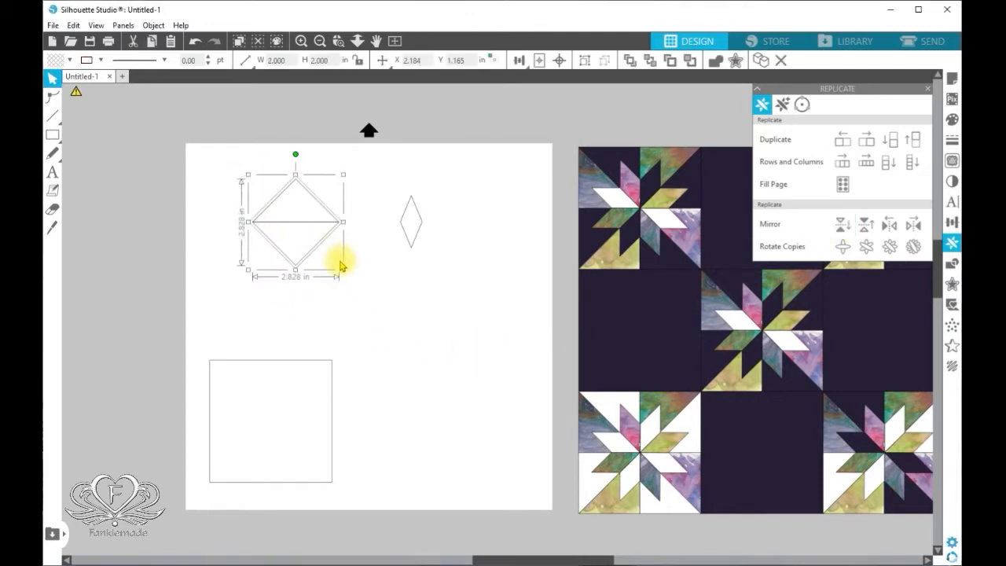
{"action": "left_click_drag", "start_coordinate": [297, 154], "coordinate": [331, 196]}
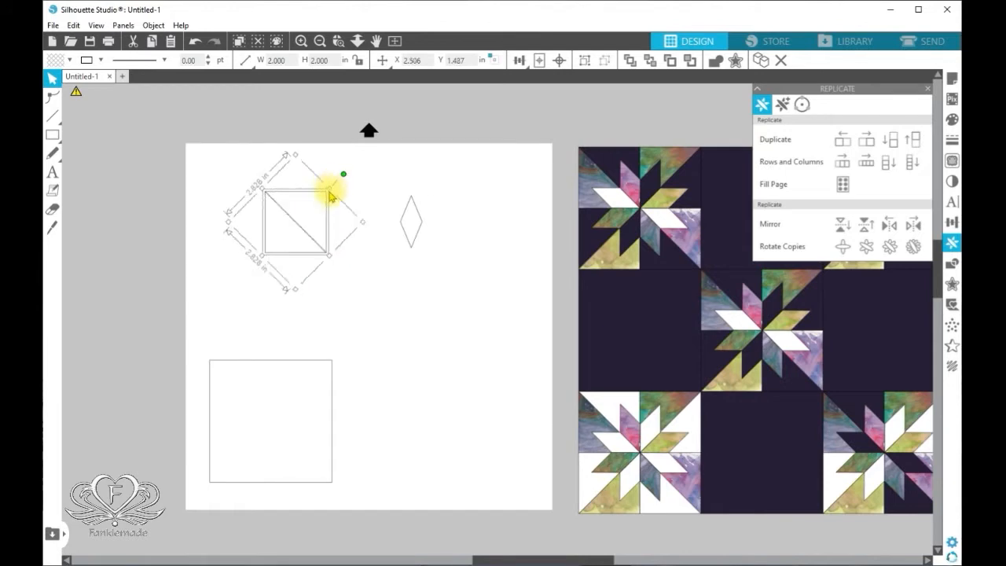
{"action": "left_click_drag", "start_coordinate": [329, 226], "coordinate": [270, 196]}
{"action": "left_click", "coordinate": [411, 323]}
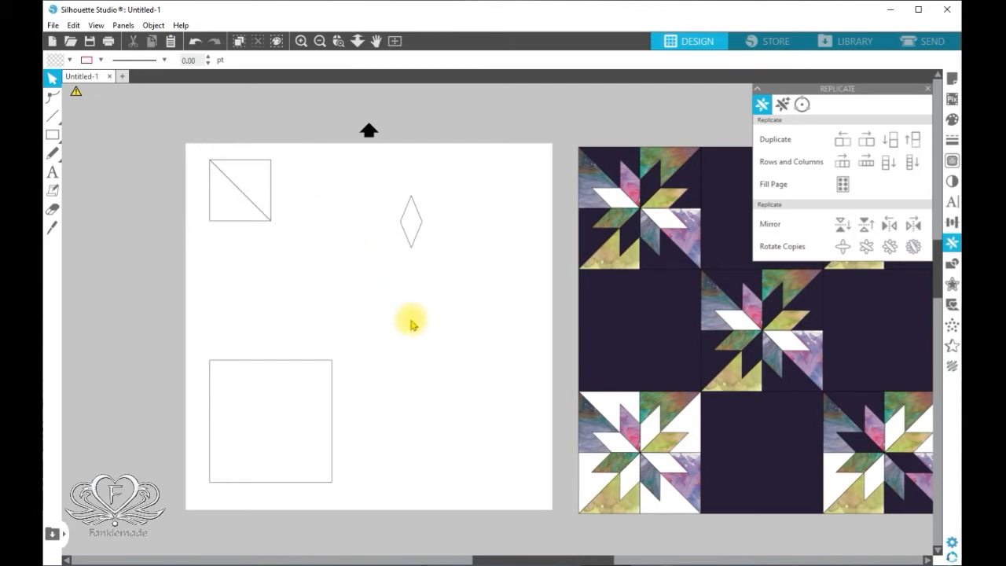
- Mirror the small diamond below itself so the two diamonds meet at their points
{"action": "left_click", "coordinate": [419, 231]}
{"action": "left_click", "coordinate": [452, 293]}
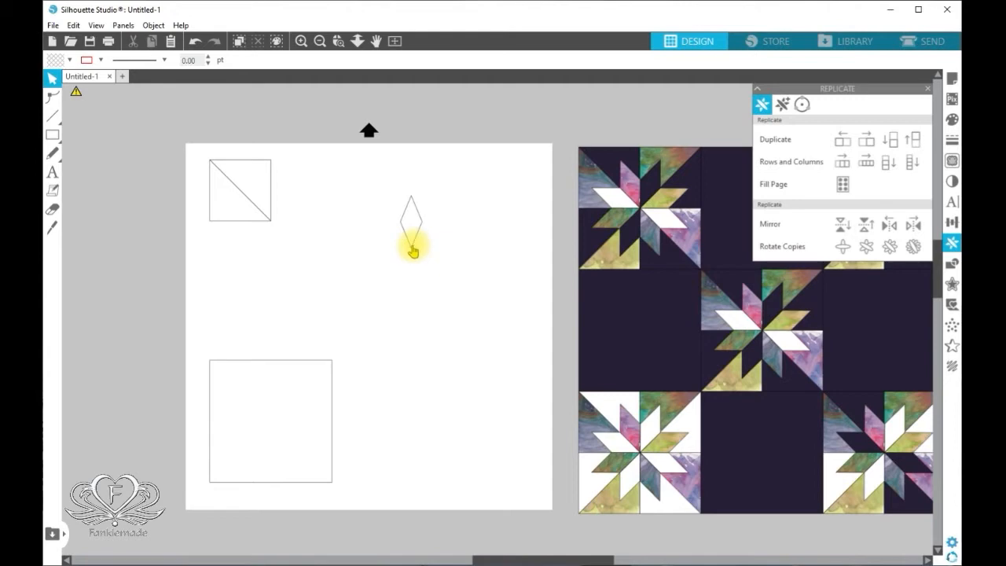
{"action": "left_click", "coordinate": [413, 248]}
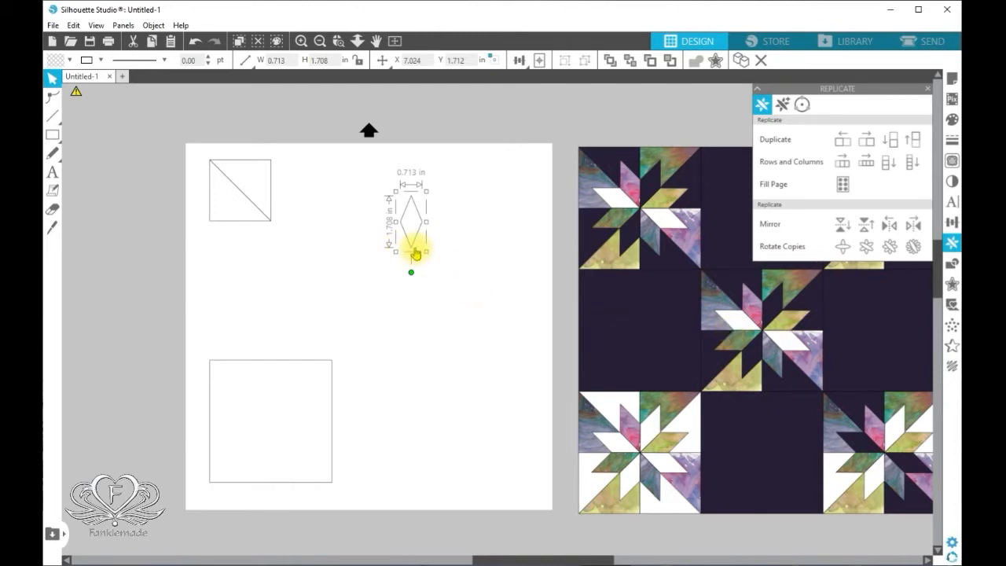
{"action": "left_click", "coordinate": [843, 228]}
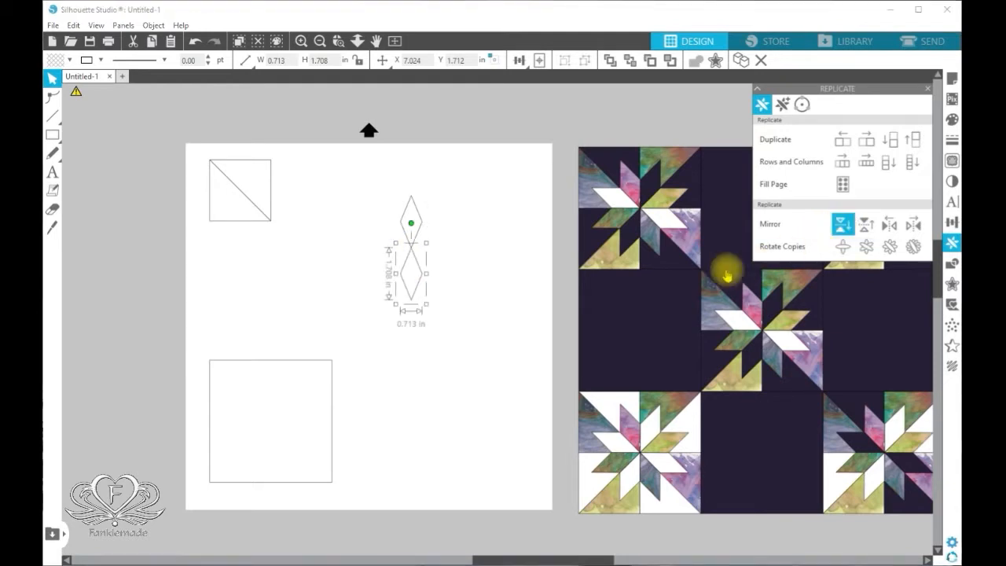
{"action": "left_click", "coordinate": [476, 291]}
- Group the two diamonds and make three rotated copies of the group to form an eight-pointed star
{"action": "left_click_drag", "start_coordinate": [397, 186], "coordinate": [428, 307]}
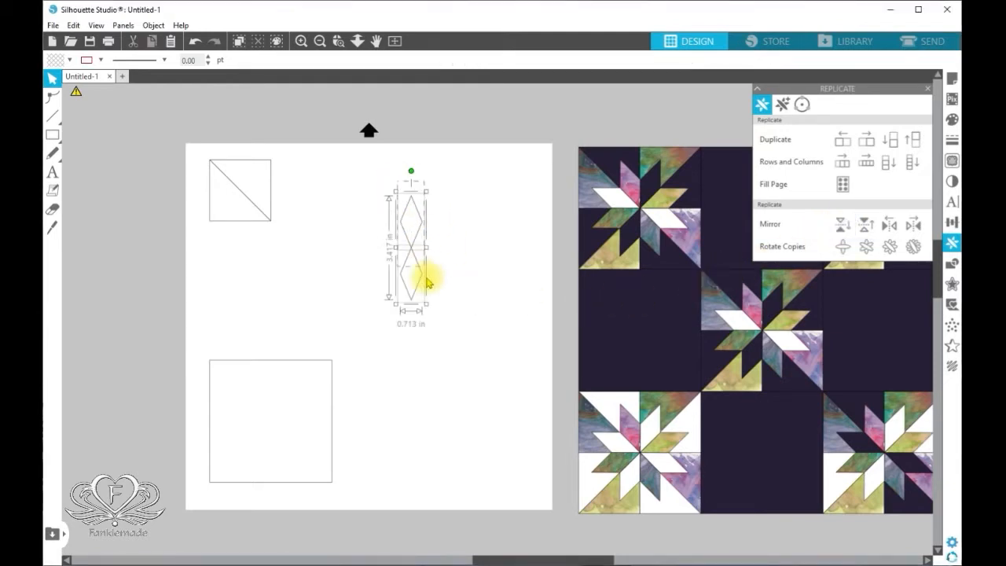
{"action": "right_click", "coordinate": [418, 299]}
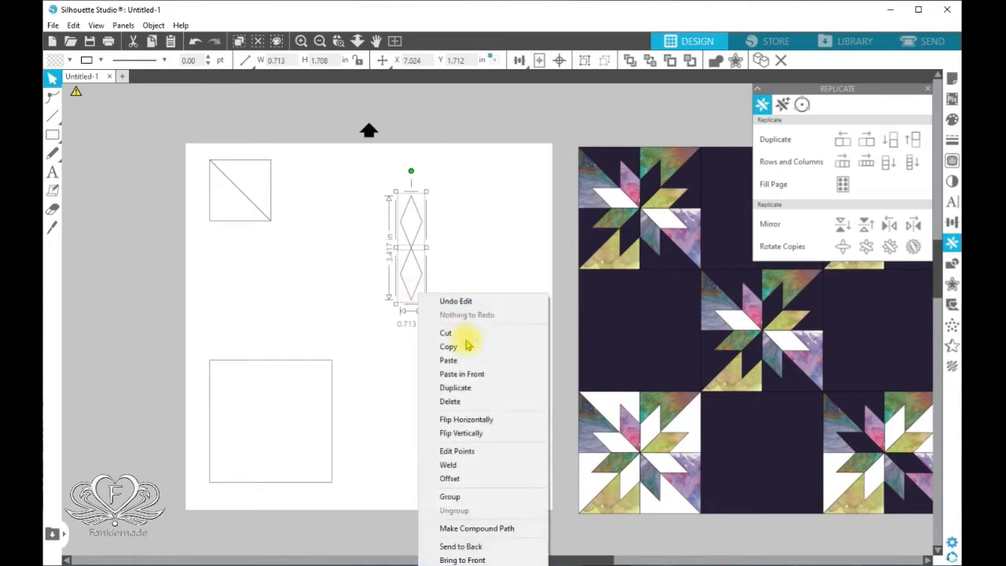
{"action": "left_click", "coordinate": [515, 497]}
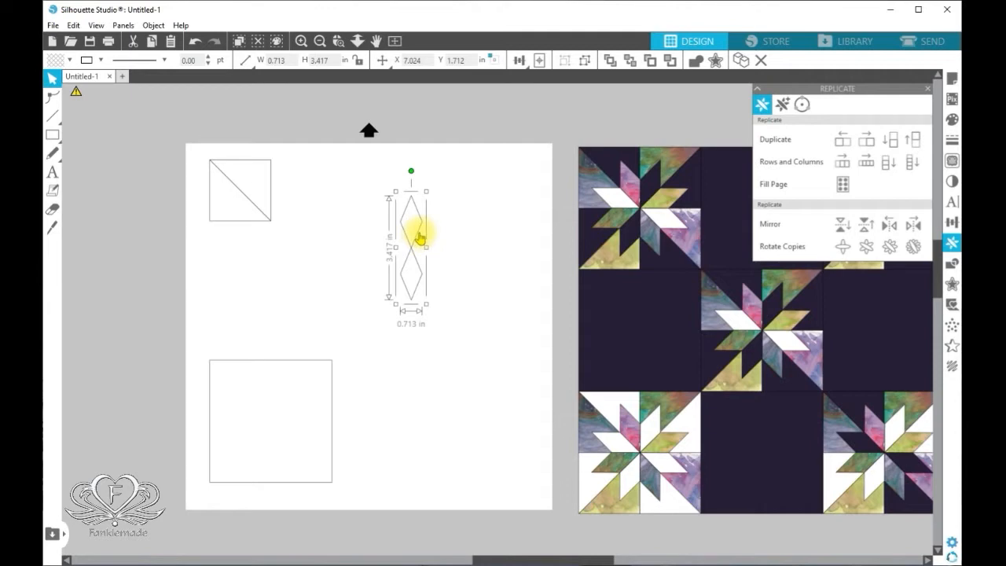
{"action": "left_click", "coordinate": [890, 249]}
{"action": "left_click", "coordinate": [458, 393]}
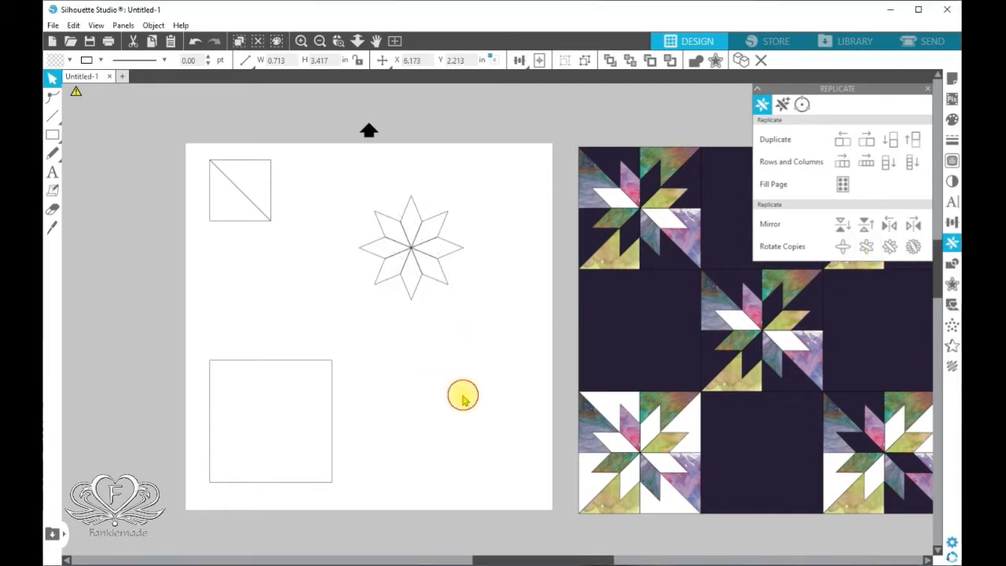
- Move the star up beside the split square and shift the 4-inch square slightly left on the page
{"action": "left_click_drag", "start_coordinate": [358, 176], "coordinate": [389, 241]}
{"action": "left_click", "coordinate": [482, 334]}
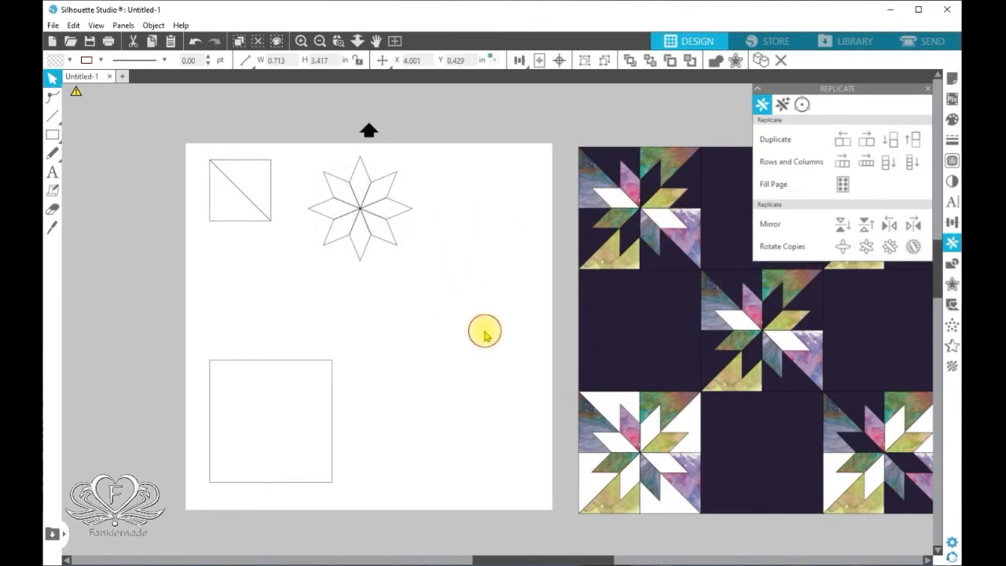
{"action": "left_click", "coordinate": [328, 366]}
{"action": "mouse_move", "coordinate": [328, 366]}
{"action": "left_mouse_down"}
{"action": "mouse_move", "coordinate": [326, 341]}
{"action": "mouse_move", "coordinate": [319, 367]}
{"action": "left_mouse_up"}
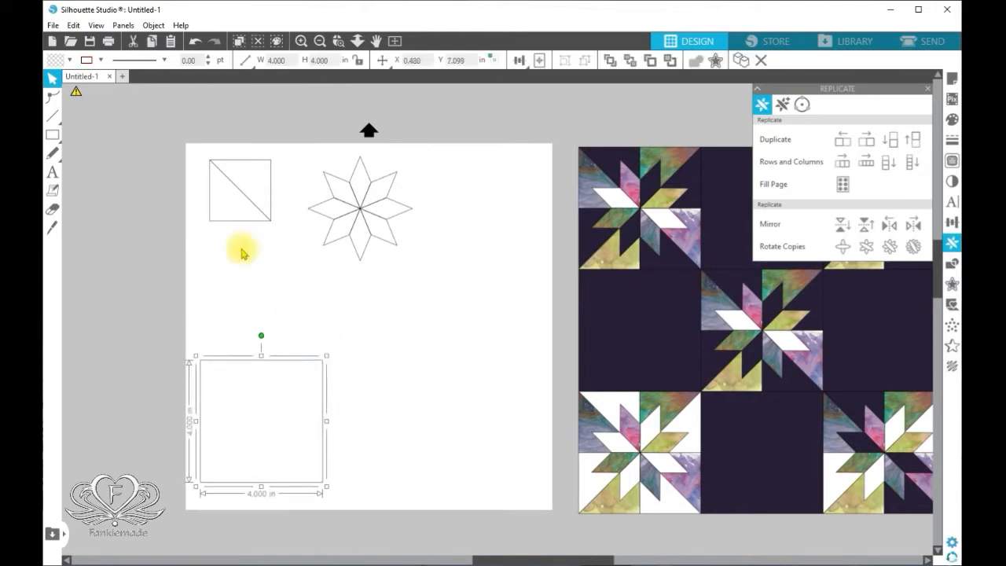
{"action": "left_click", "coordinate": [458, 321]}
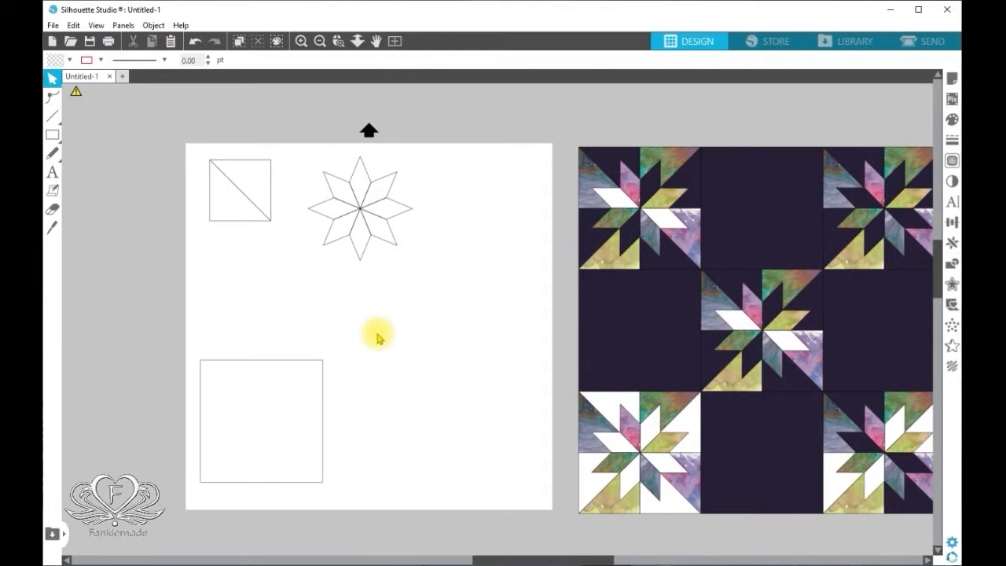
- Group the star's pieces and park both the star and the 4-inch square off the page's left side
{"action": "left_click", "coordinate": [353, 194]}
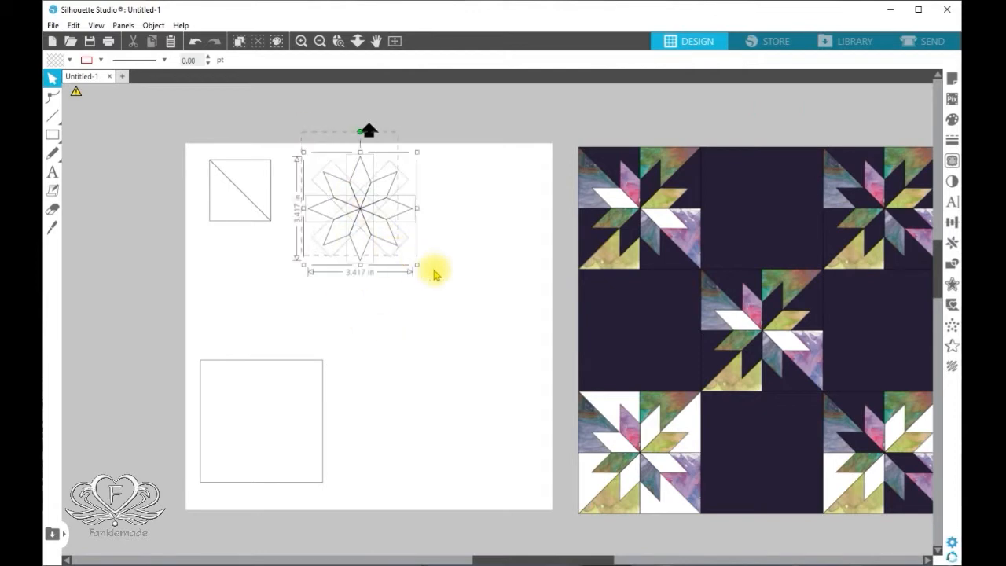
{"action": "left_click_drag", "start_coordinate": [395, 243], "coordinate": [158, 237]}
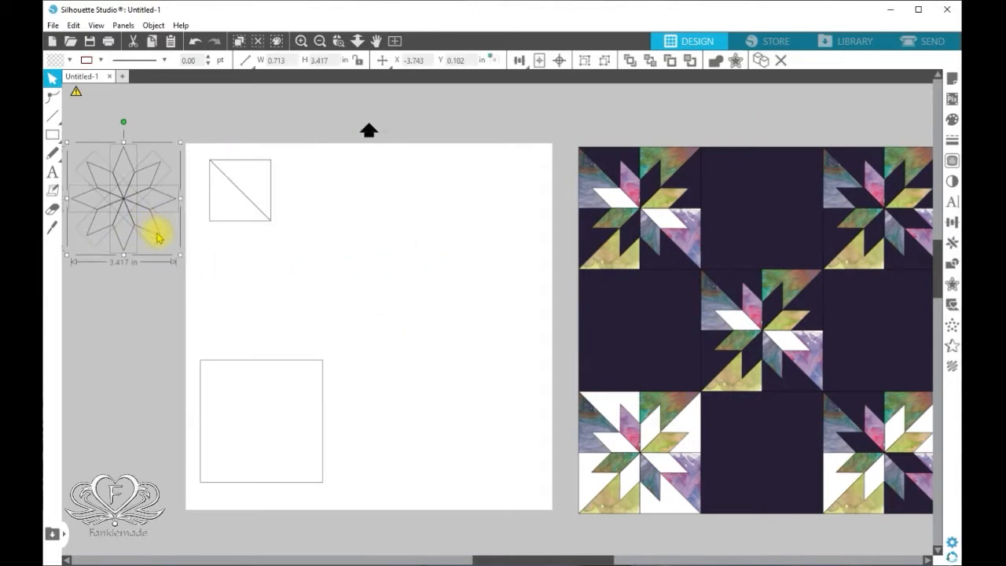
{"action": "right_click", "coordinate": [156, 238]}
{"action": "left_click", "coordinate": [224, 423]}
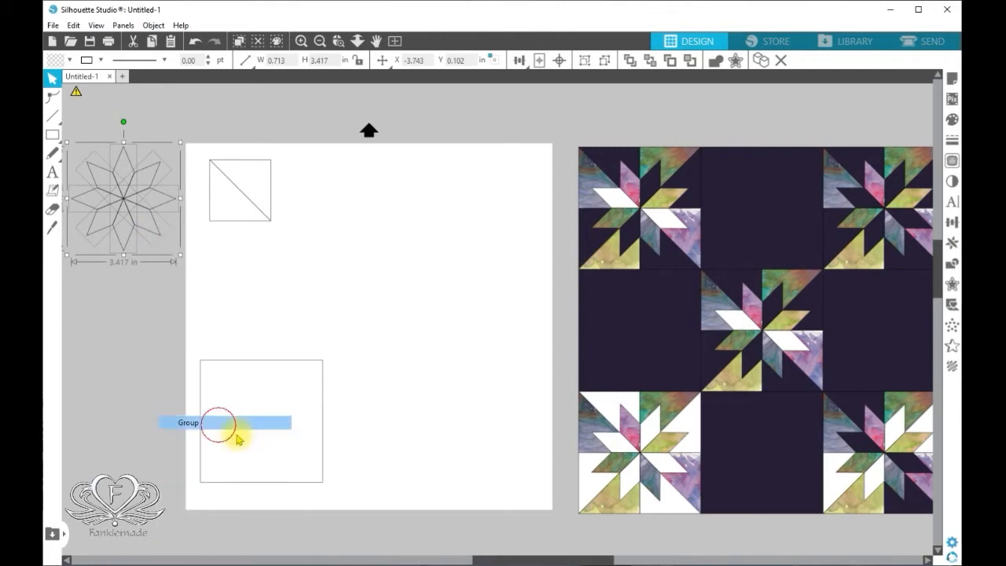
{"action": "left_click_drag", "start_coordinate": [311, 484], "coordinate": [135, 440]}
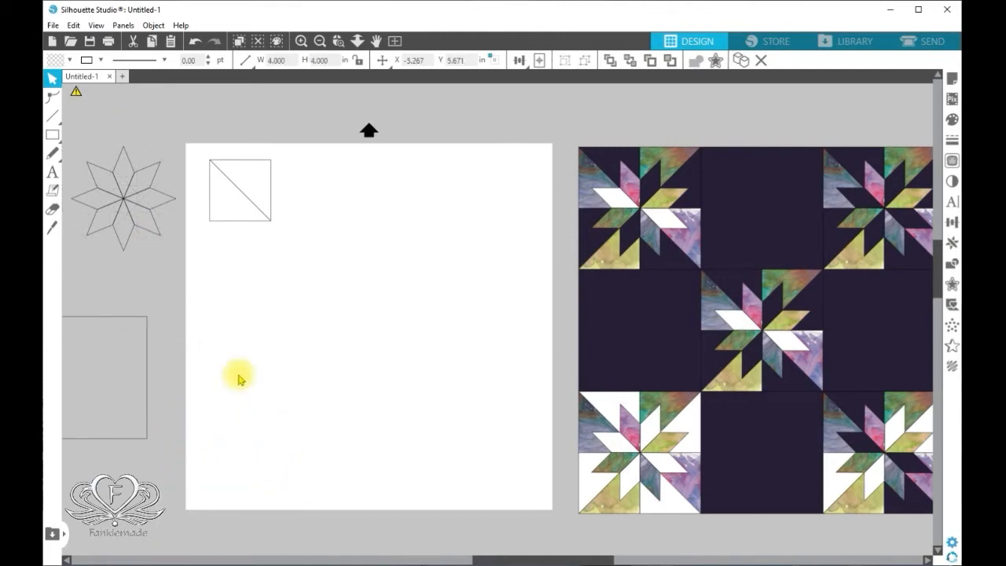
- Move the two triangles of the split square slightly inward on the page and group them
{"action": "left_click", "coordinate": [185, 147]}
{"action": "left_click", "coordinate": [265, 209]}
{"action": "left_click_drag", "start_coordinate": [259, 225], "coordinate": [285, 244]}
{"action": "right_click", "coordinate": [282, 238]}
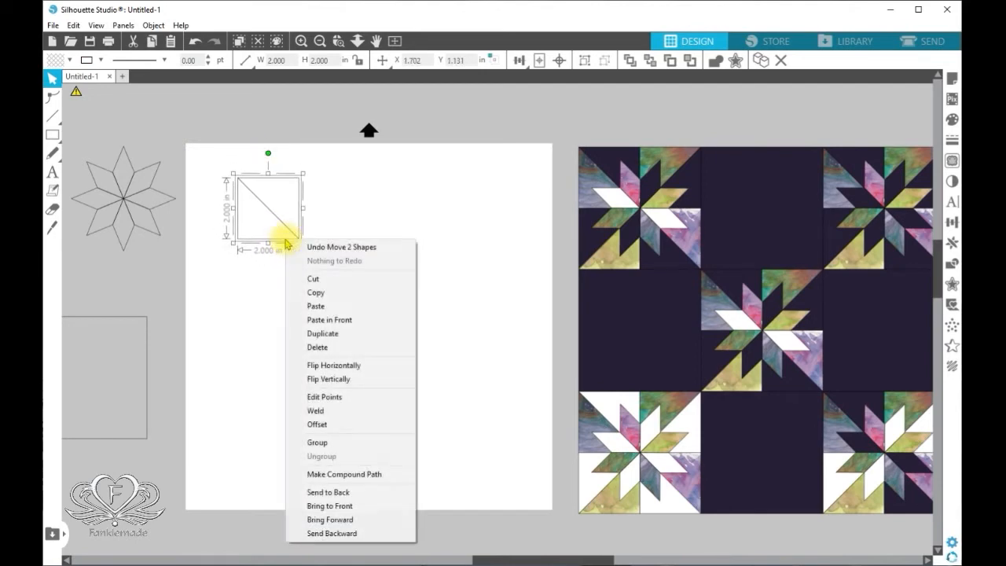
{"action": "left_click", "coordinate": [348, 441]}
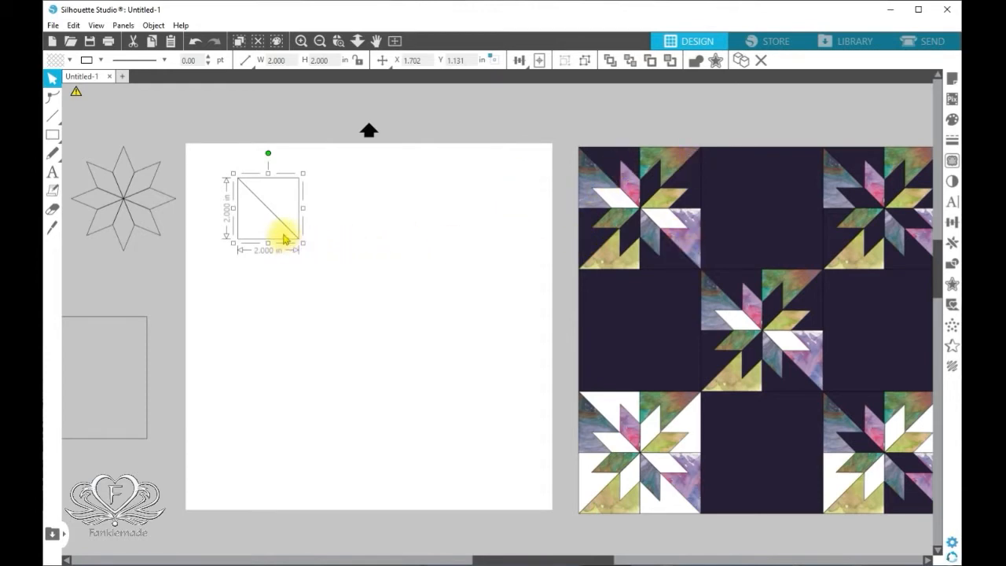
- Mirror the split square downward, then mirror the resulting pair to the right to build a four-square block
{"action": "left_click", "coordinate": [952, 243]}
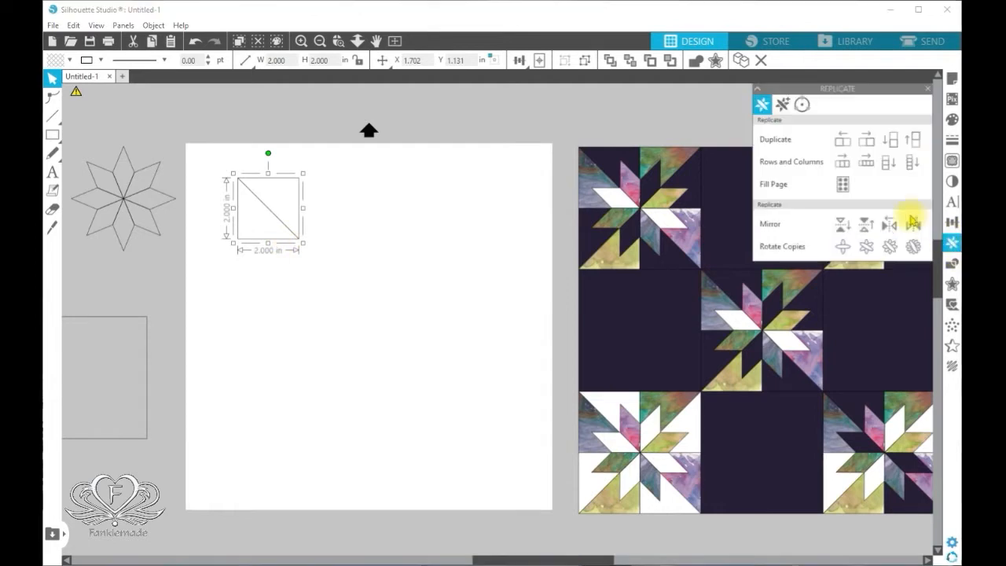
{"action": "left_click", "coordinate": [841, 226]}
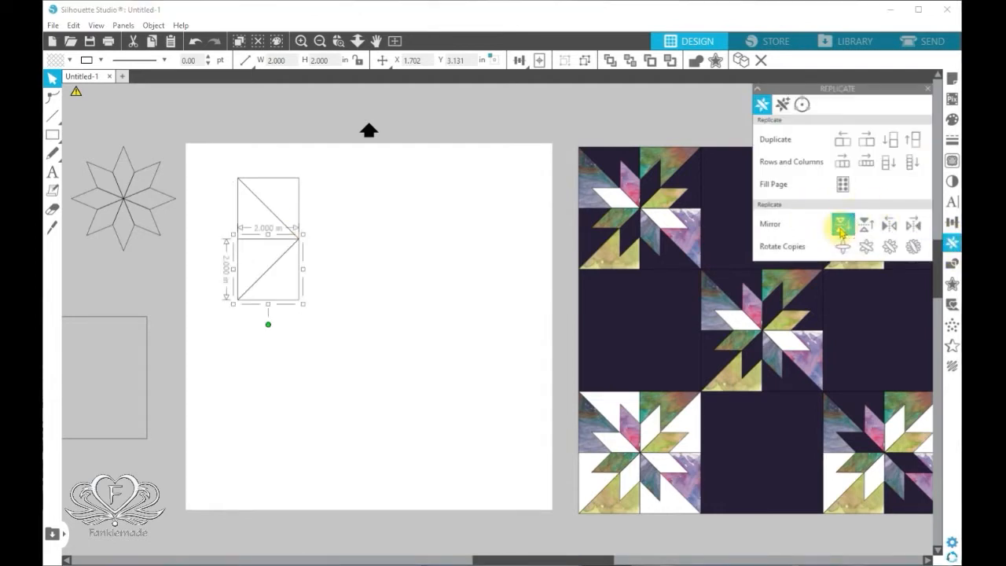
{"action": "left_click_drag", "start_coordinate": [223, 160], "coordinate": [295, 305]}
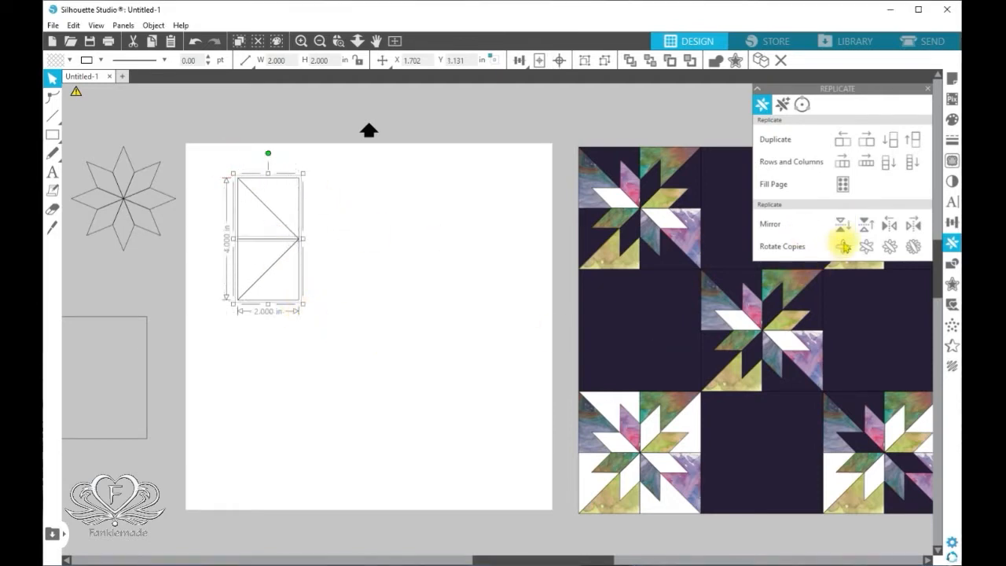
{"action": "left_click", "coordinate": [912, 228]}
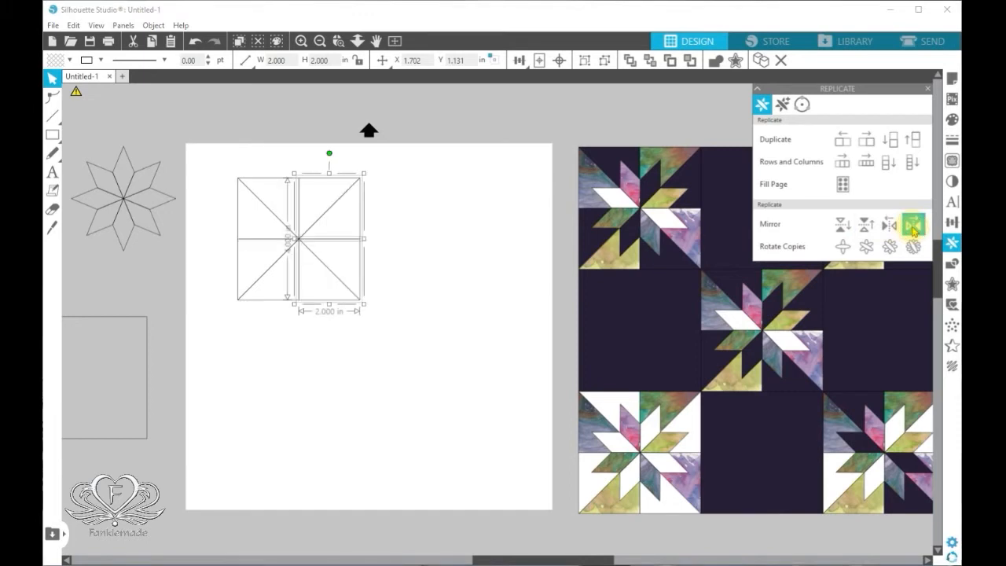
{"action": "left_click", "coordinate": [444, 307]}
- Move the four split squares toward the page's upper-left corner and group them as one block
{"action": "left_click_drag", "start_coordinate": [221, 158], "coordinate": [335, 288]}
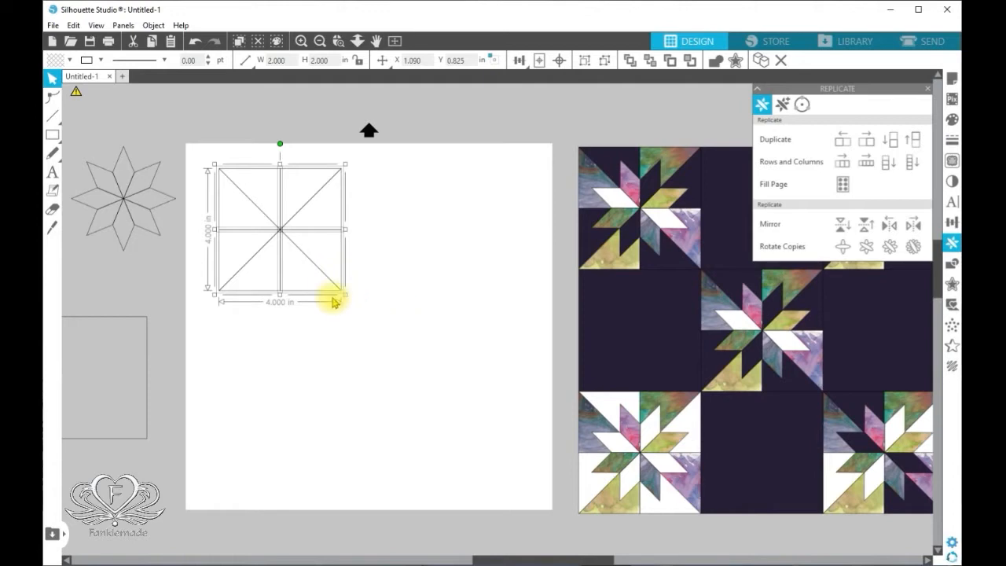
{"action": "right_click", "coordinate": [327, 294]}
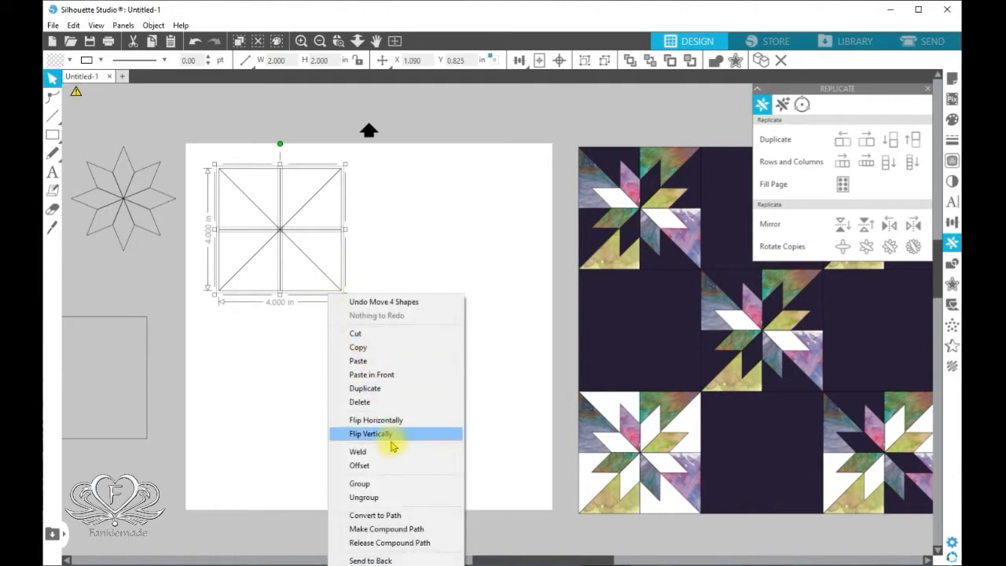
{"action": "left_click", "coordinate": [396, 485]}
- Bring the star over the grouped triangle block and center the two on each other
{"action": "left_click_drag", "start_coordinate": [73, 127], "coordinate": [310, 271]}
{"action": "left_click_drag", "start_coordinate": [193, 148], "coordinate": [366, 301]}
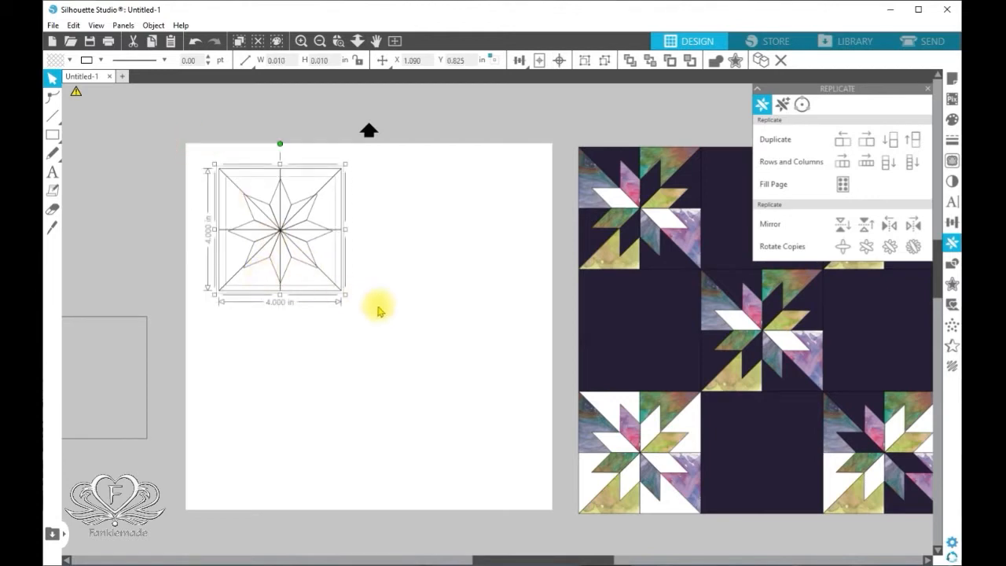
{"action": "left_click", "coordinate": [556, 60]}
{"action": "left_click", "coordinate": [455, 275]}
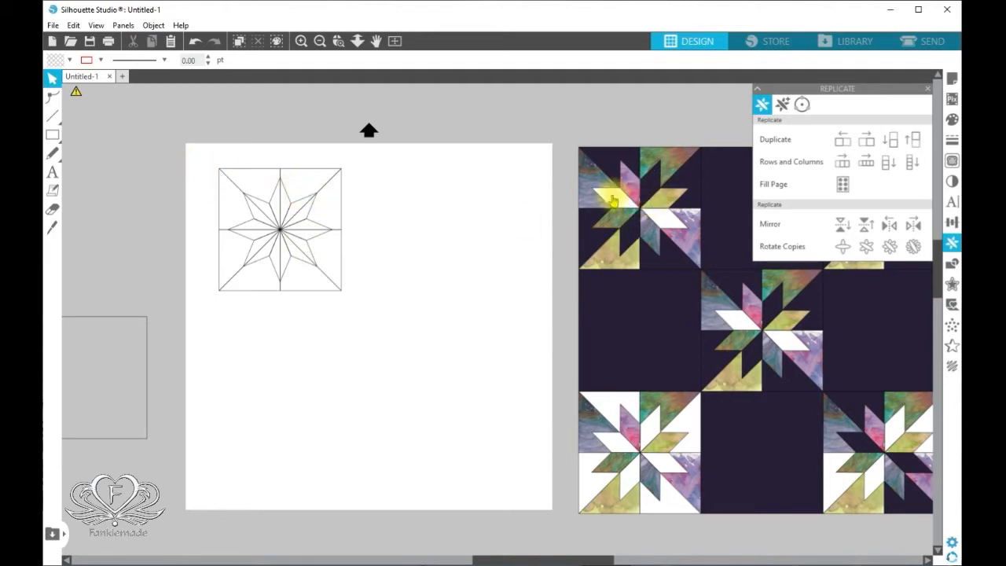
{"action": "left_click", "coordinate": [300, 206]}
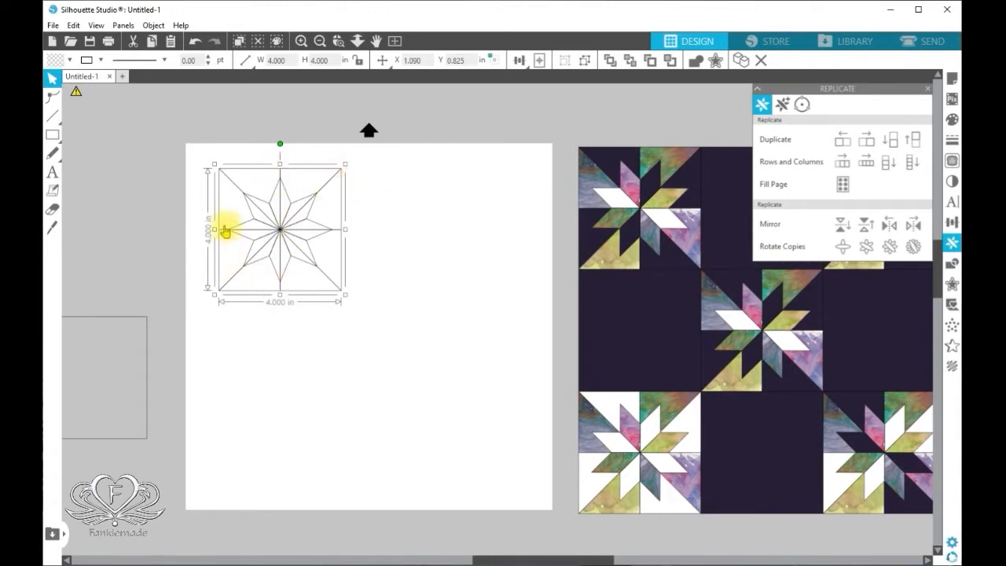
{"action": "left_click", "coordinate": [286, 197]}
{"action": "right_click", "coordinate": [285, 197]}
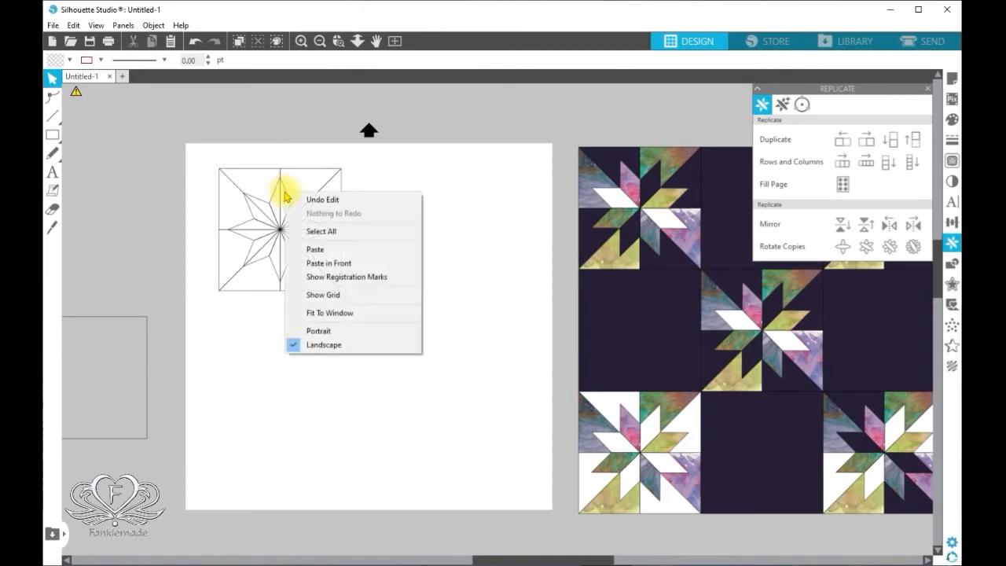
{"action": "left_click", "coordinate": [437, 194]}
{"action": "right_click", "coordinate": [322, 227]}
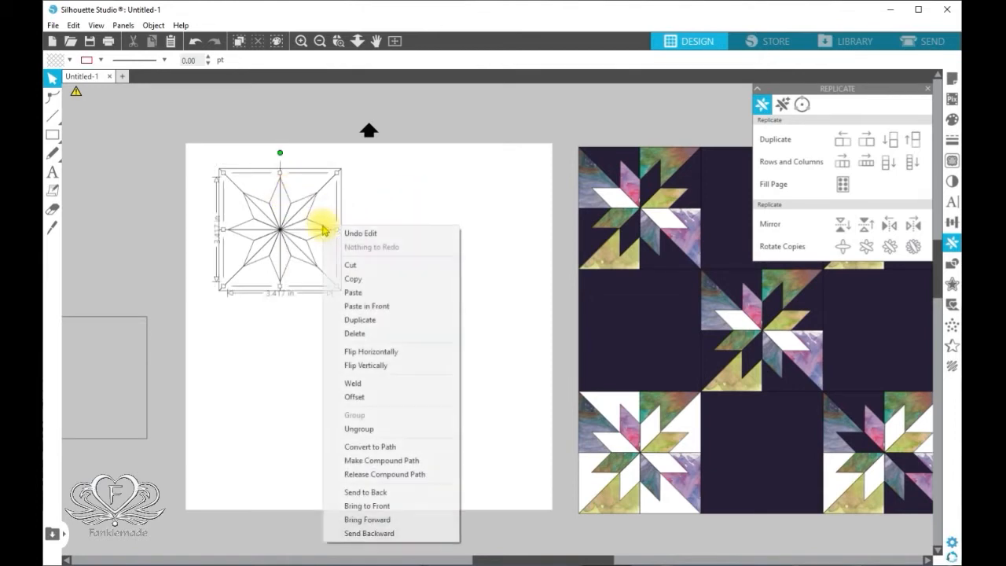
{"action": "left_click", "coordinate": [482, 355]}
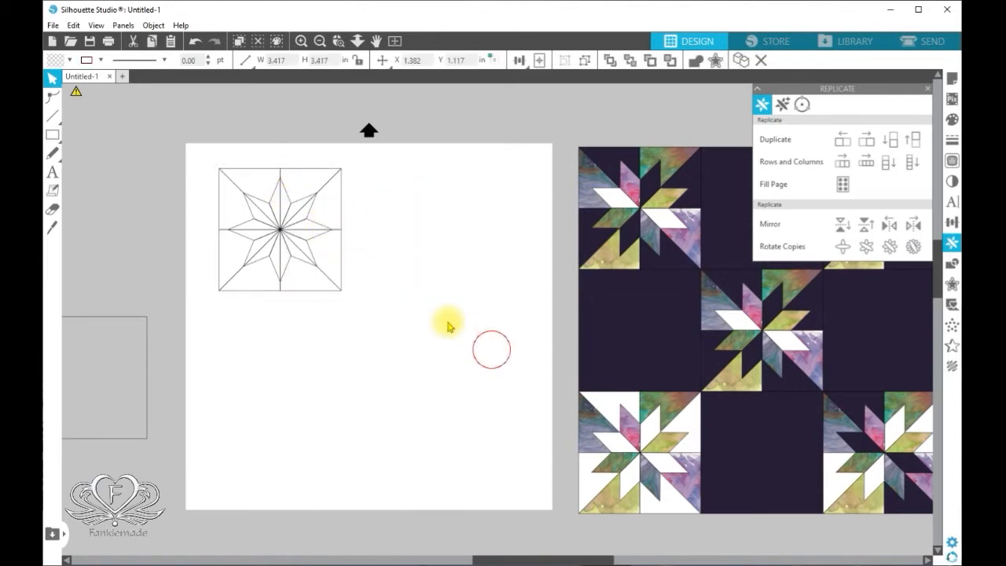
- Rotate the star clockwise about its center until the diamond edges line up with the block's diagonal and center lines
{"action": "left_click", "coordinate": [310, 216]}
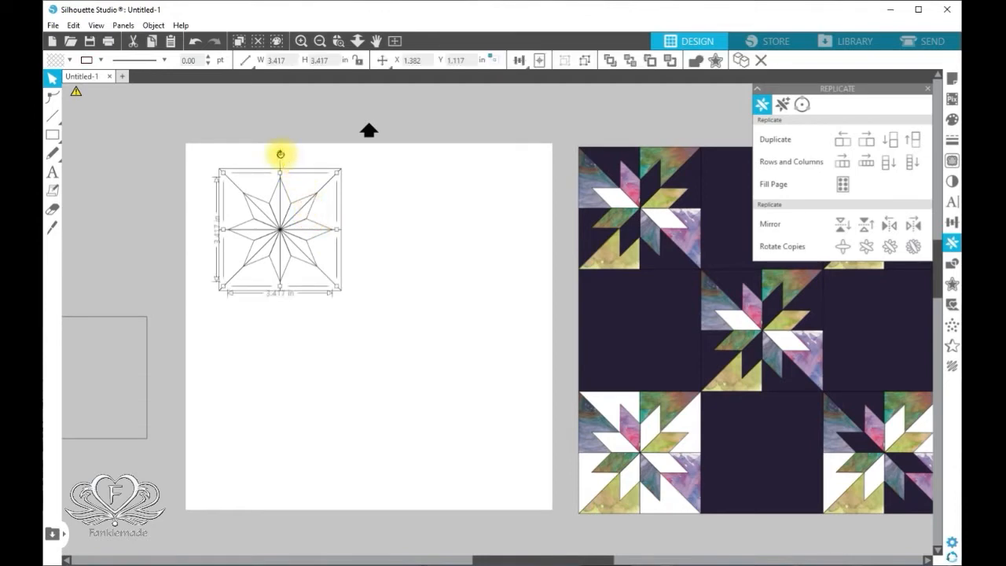
{"action": "left_click_drag", "start_coordinate": [281, 157], "coordinate": [307, 175]}
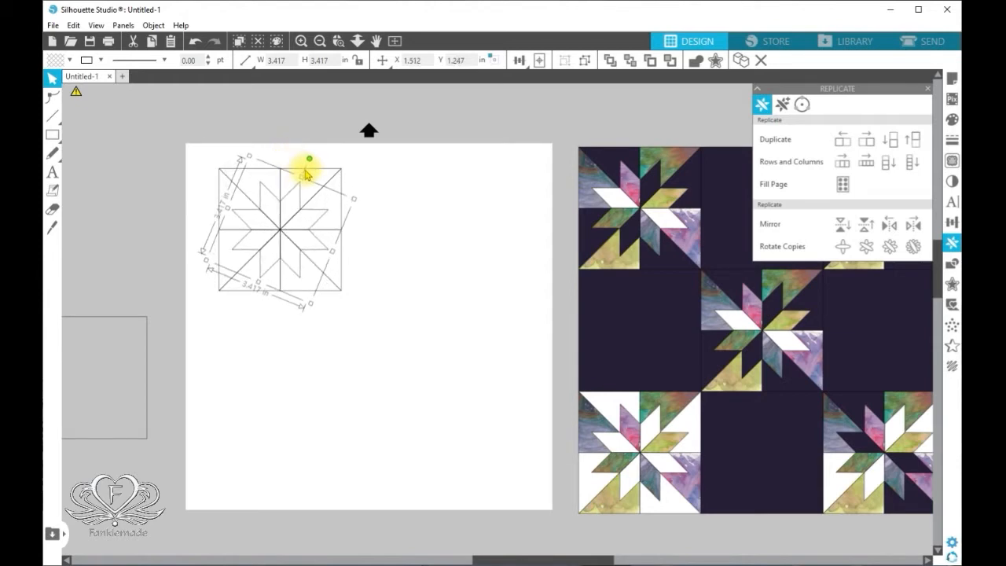
{"action": "left_click", "coordinate": [442, 249]}
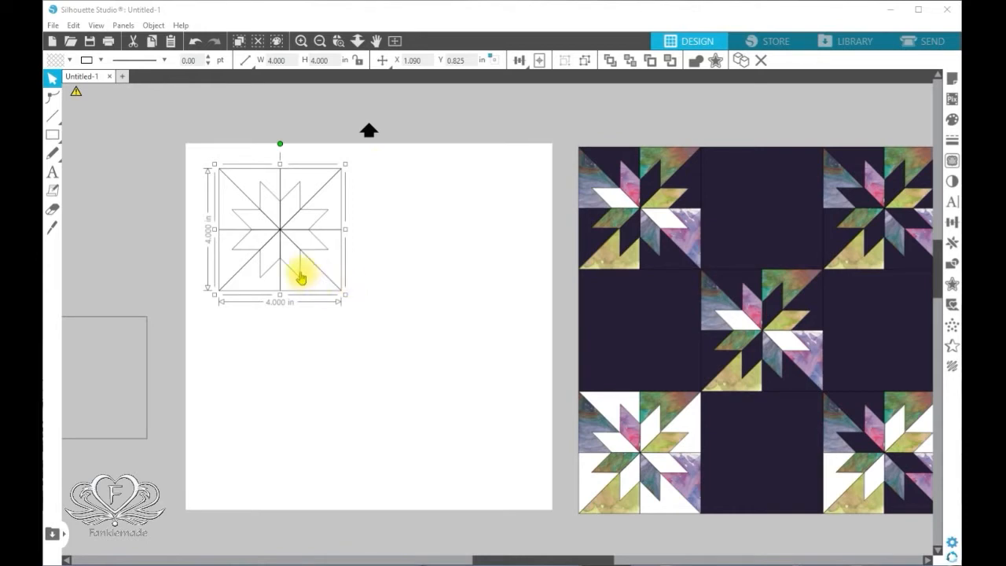
- Align the 4-inch star block to the page's left and top edges
{"action": "left_click", "coordinate": [519, 61]}
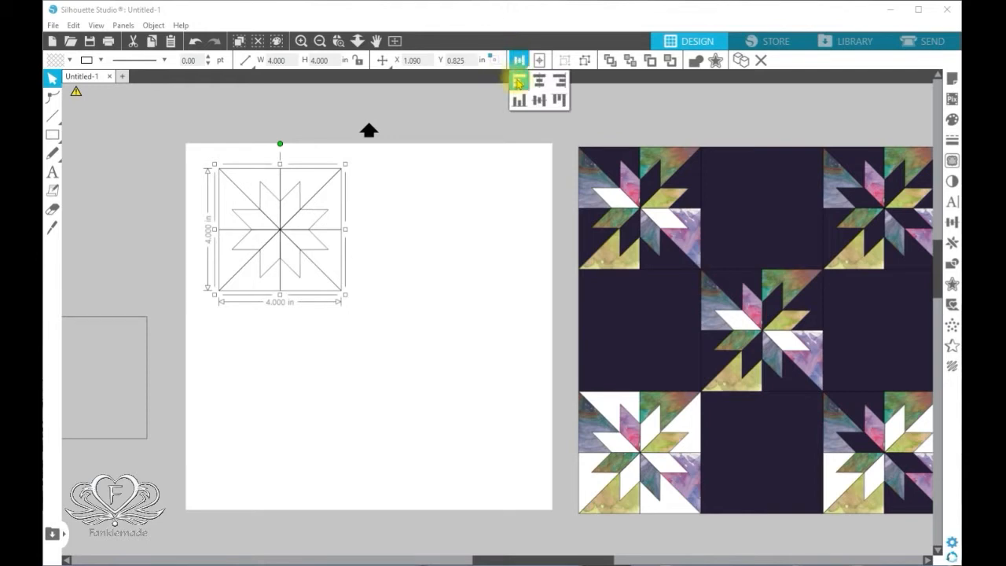
{"action": "left_click", "coordinate": [518, 82]}
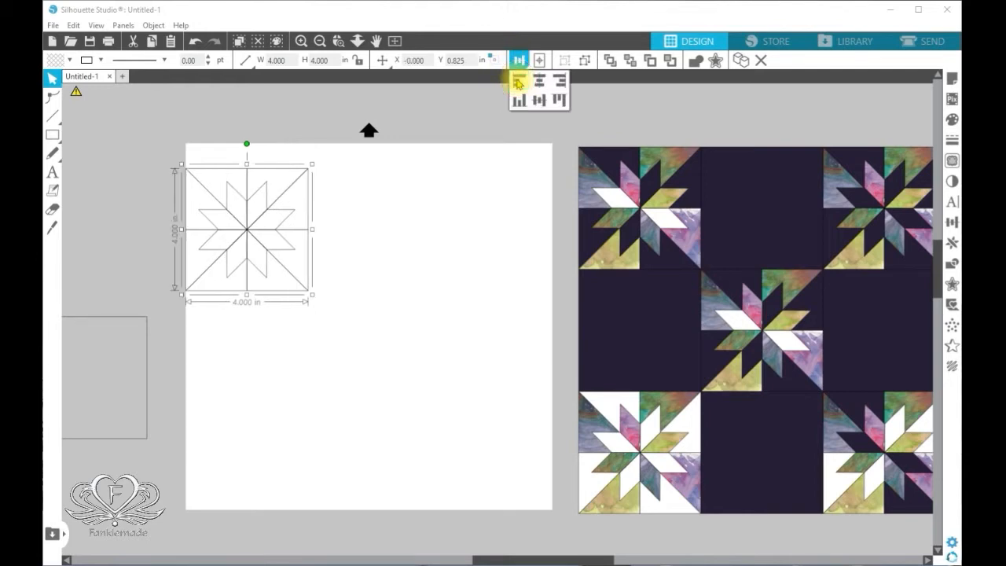
{"action": "left_click", "coordinate": [561, 101]}
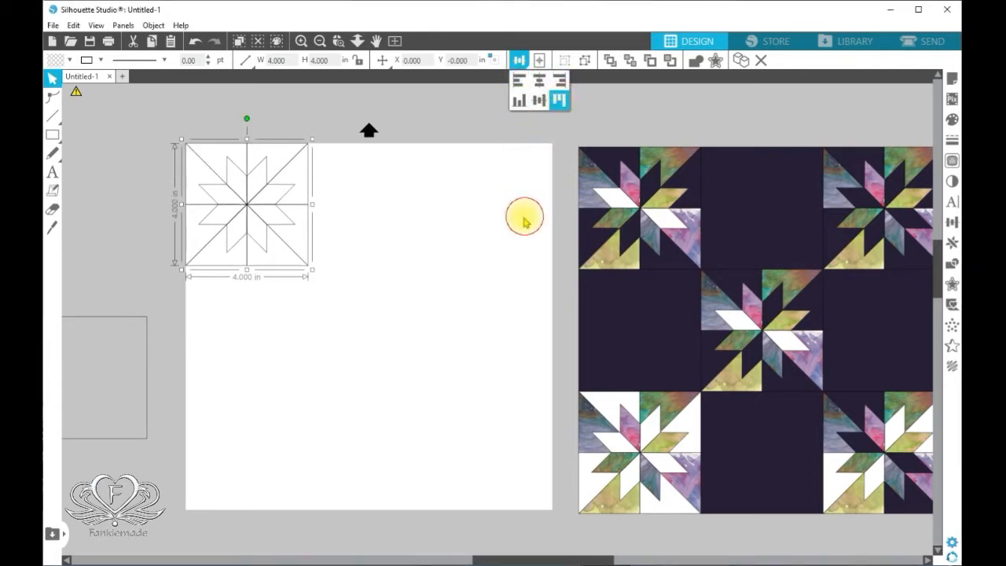
{"action": "left_click", "coordinate": [448, 381]}
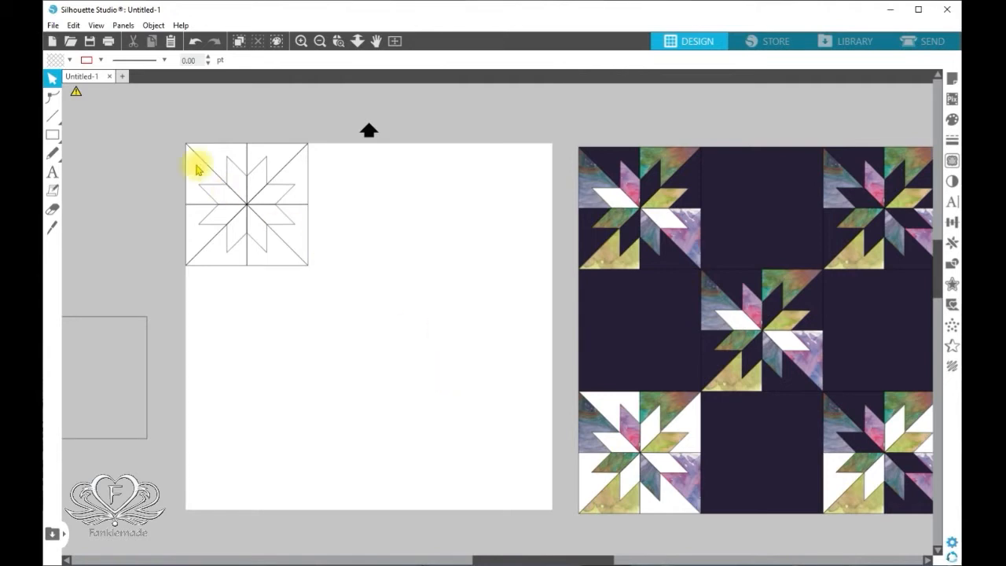
- Copy the star block in the page's upper-left corner and paste a duplicate directly in front of it
{"action": "left_click_drag", "start_coordinate": [157, 124], "coordinate": [326, 285]}
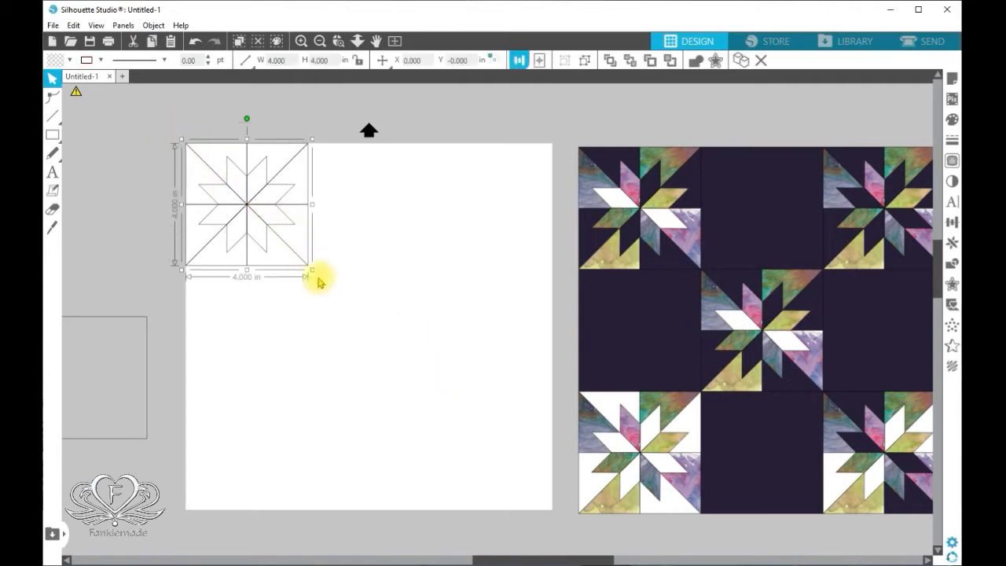
{"action": "right_click", "coordinate": [298, 261]}
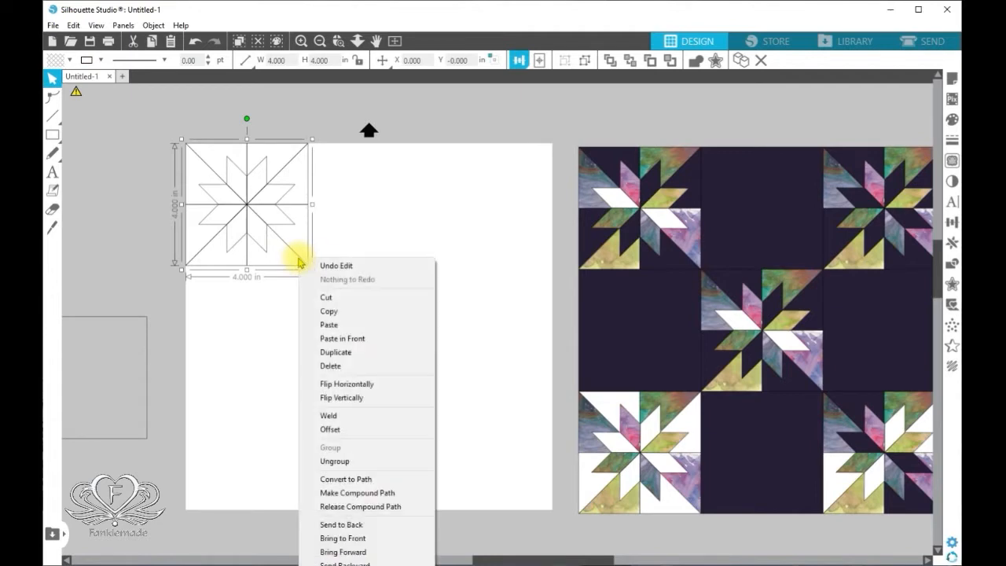
{"action": "left_click", "coordinate": [334, 315]}
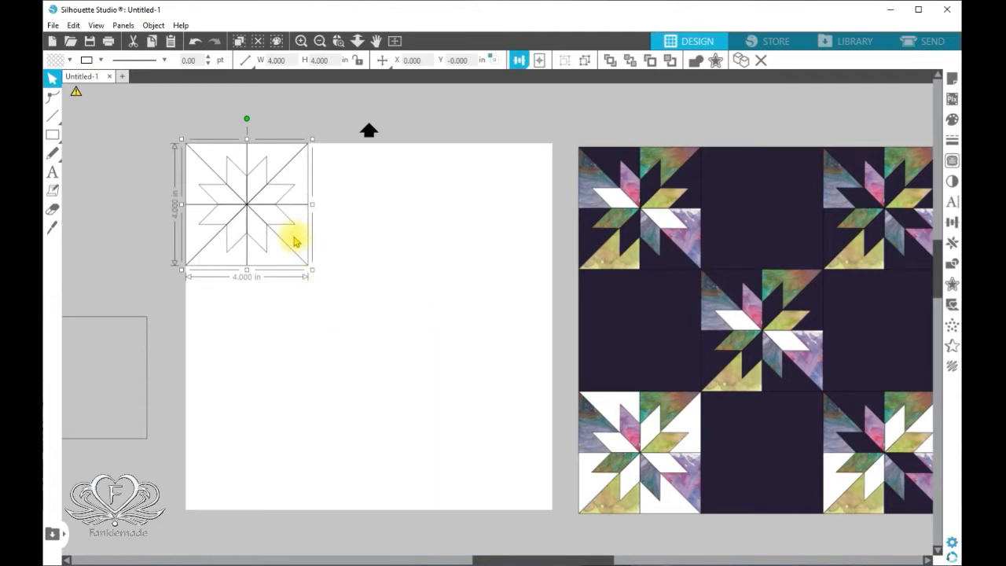
{"action": "right_click", "coordinate": [283, 244]}
{"action": "left_click", "coordinate": [334, 323]}
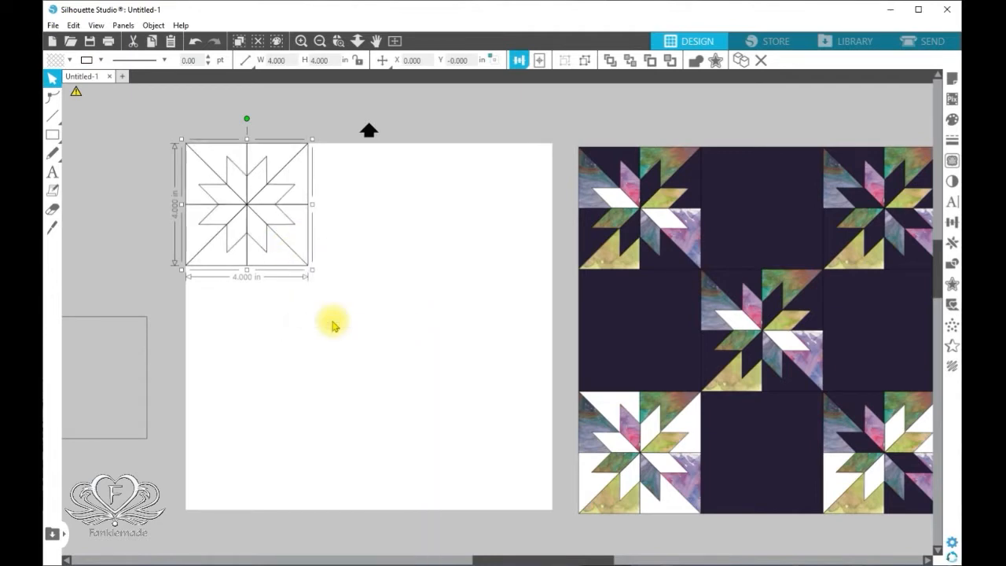
{"action": "left_click", "coordinate": [333, 324]}
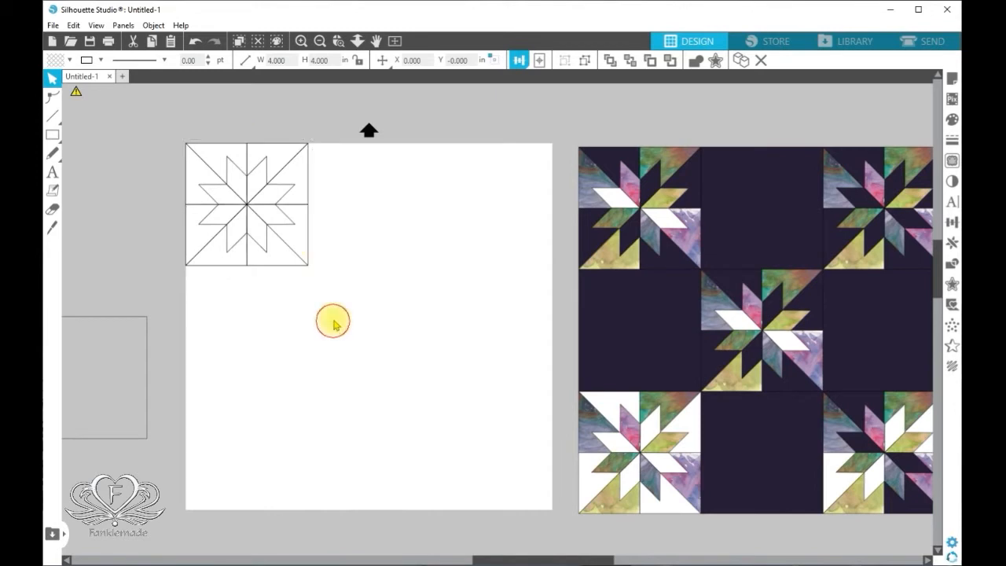
- Align the duplicate star block to the page's top and right edges
{"action": "left_click", "coordinate": [283, 229]}
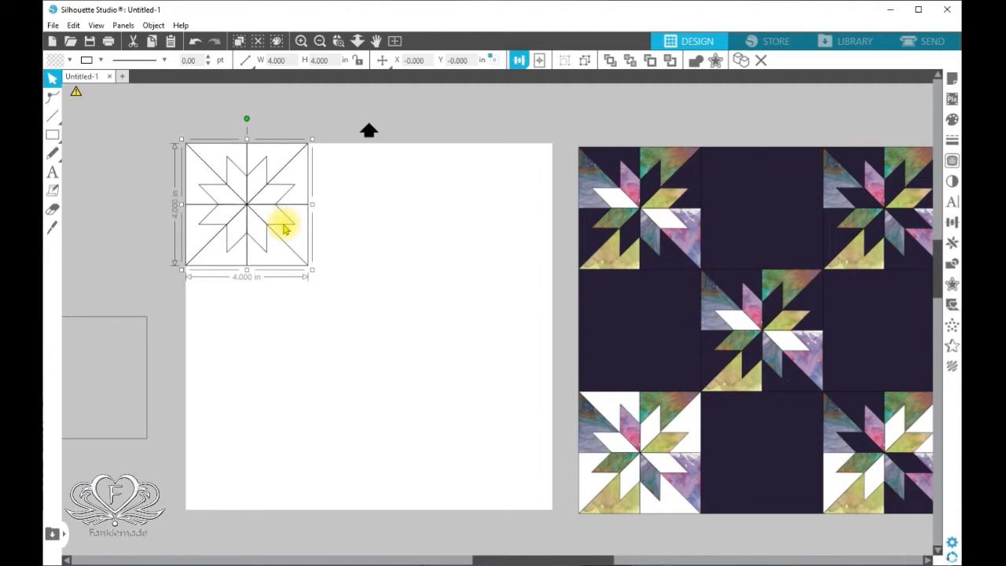
{"action": "left_click", "coordinate": [520, 60]}
{"action": "left_click", "coordinate": [521, 60]}
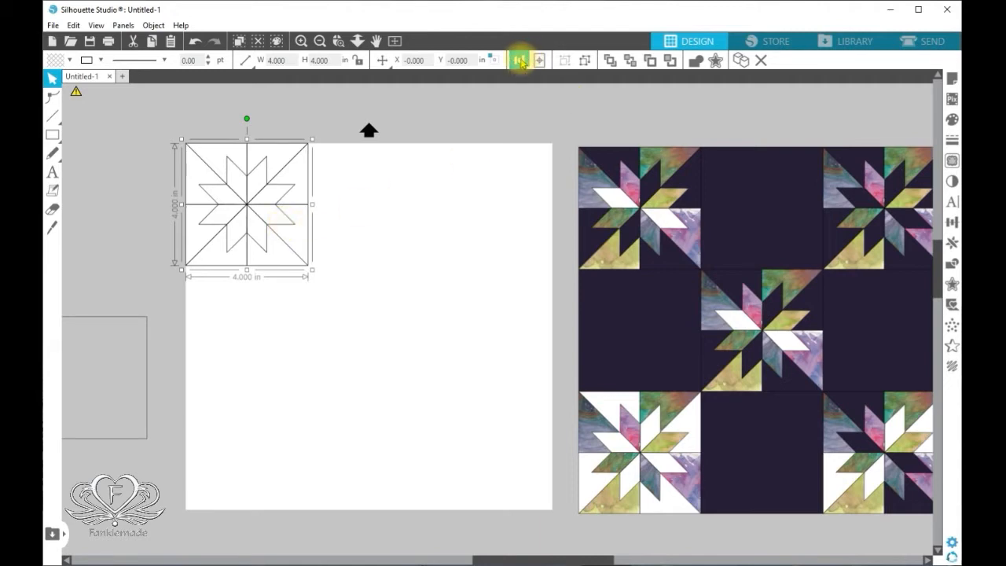
{"action": "left_click", "coordinate": [520, 61]}
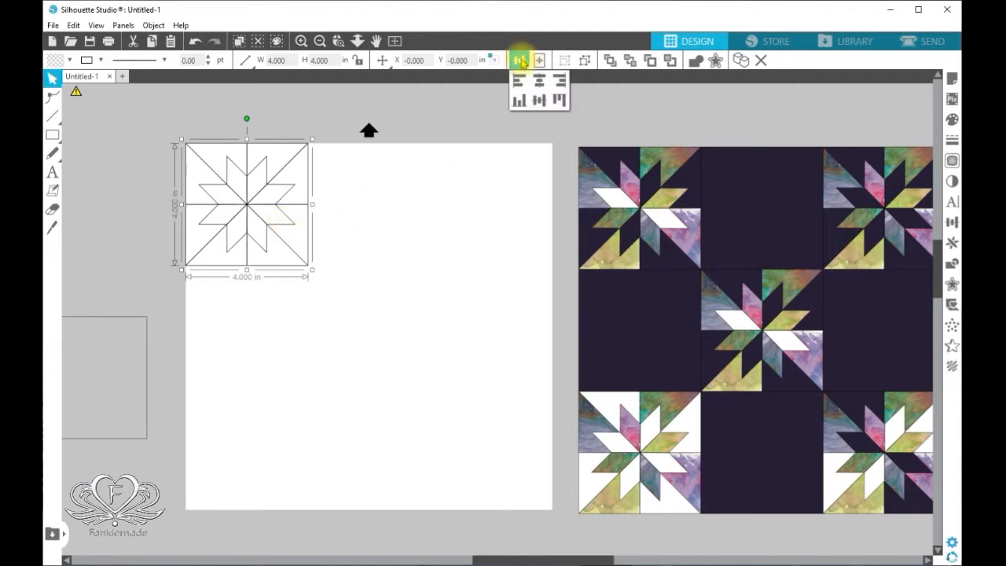
{"action": "left_click", "coordinate": [559, 99]}
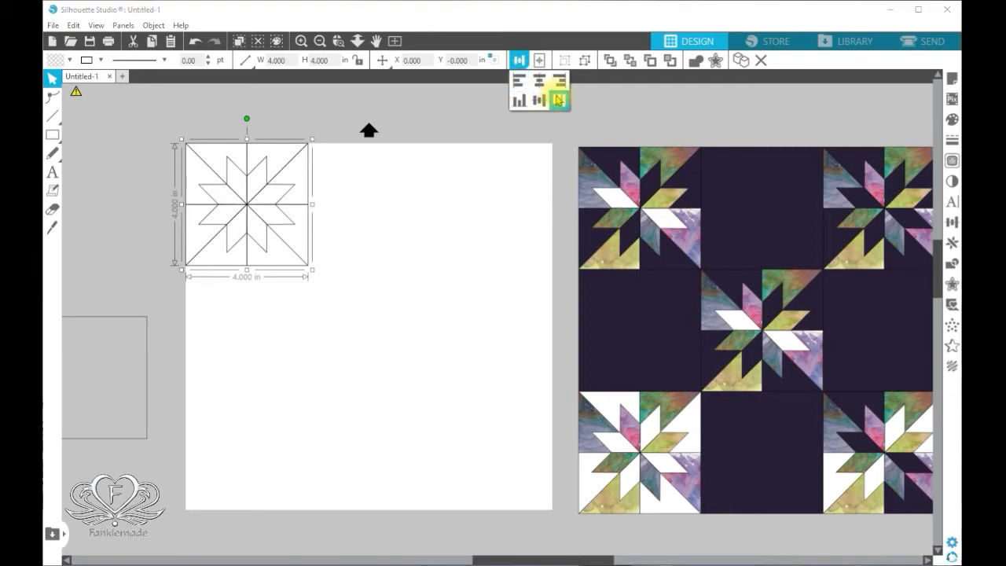
{"action": "left_click", "coordinate": [561, 80]}
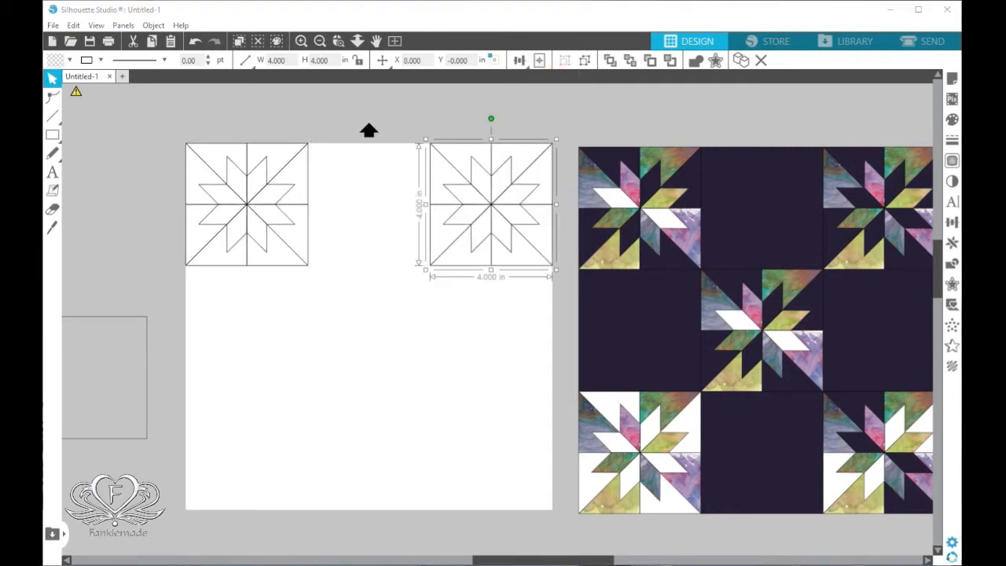
- Paste a copy of the upper-right star block in front of it and align the copy to the page's bottom edge
{"action": "right_click", "coordinate": [513, 231]}
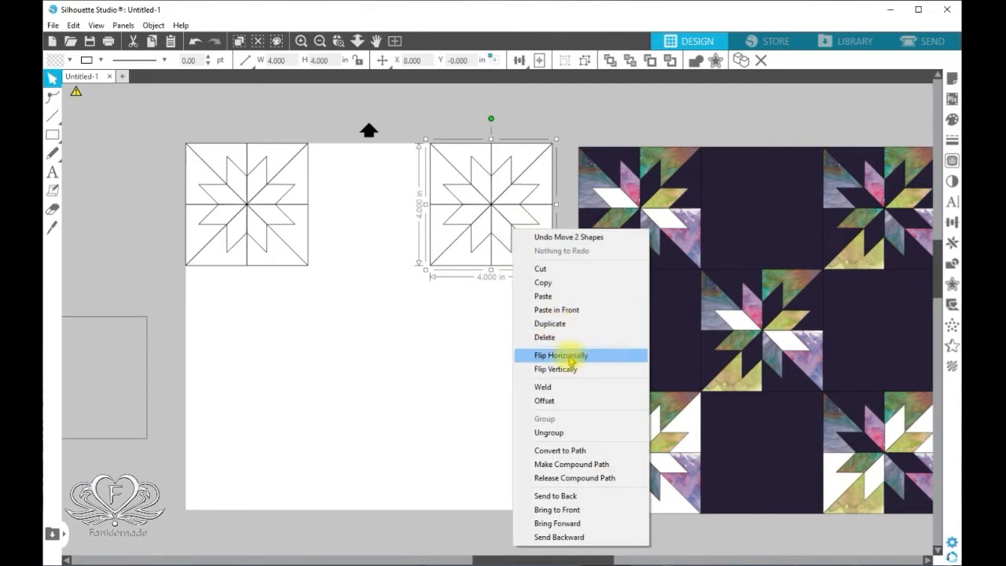
{"action": "left_click", "coordinate": [554, 288]}
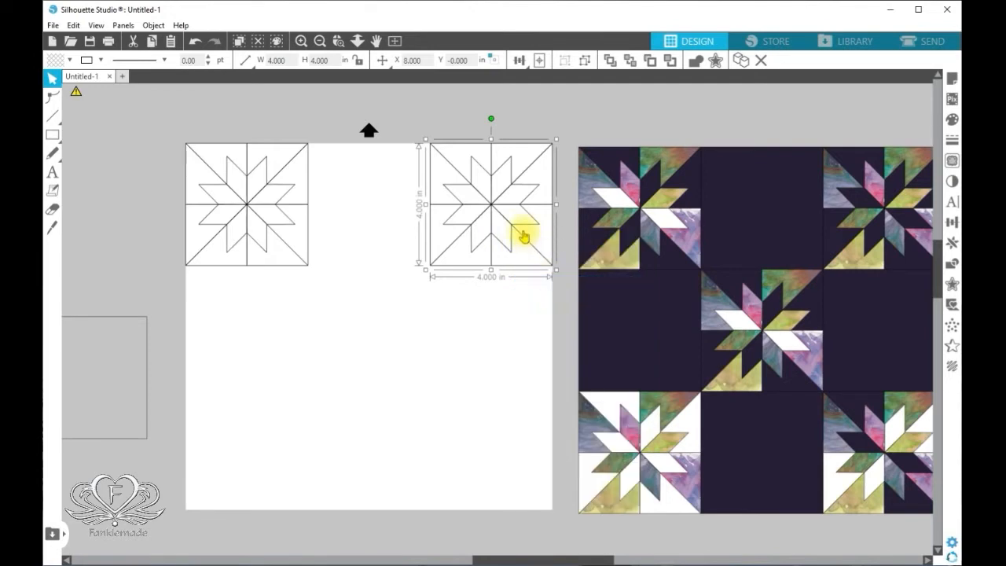
{"action": "right_click", "coordinate": [521, 229]}
{"action": "left_click", "coordinate": [557, 310]}
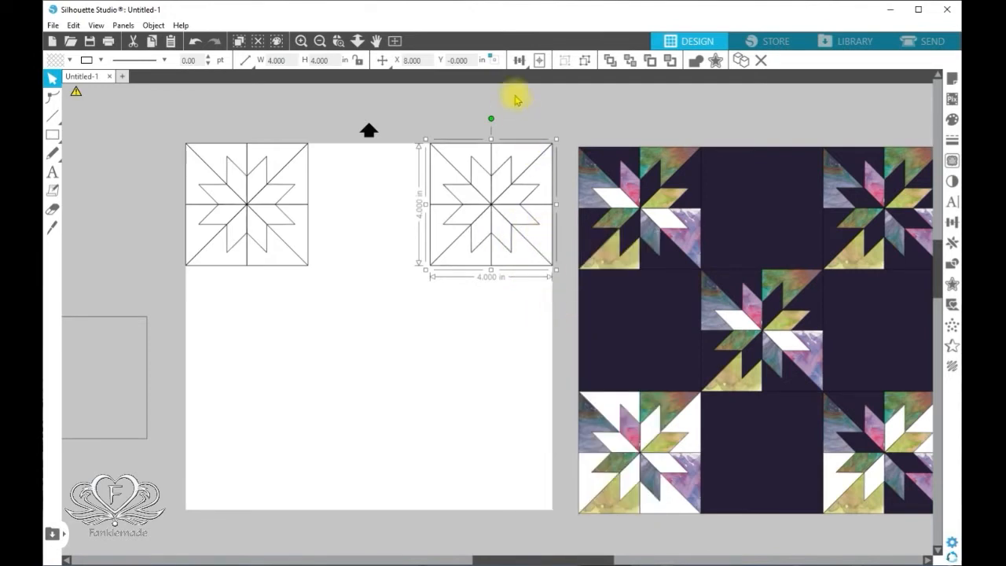
{"action": "left_click", "coordinate": [518, 62]}
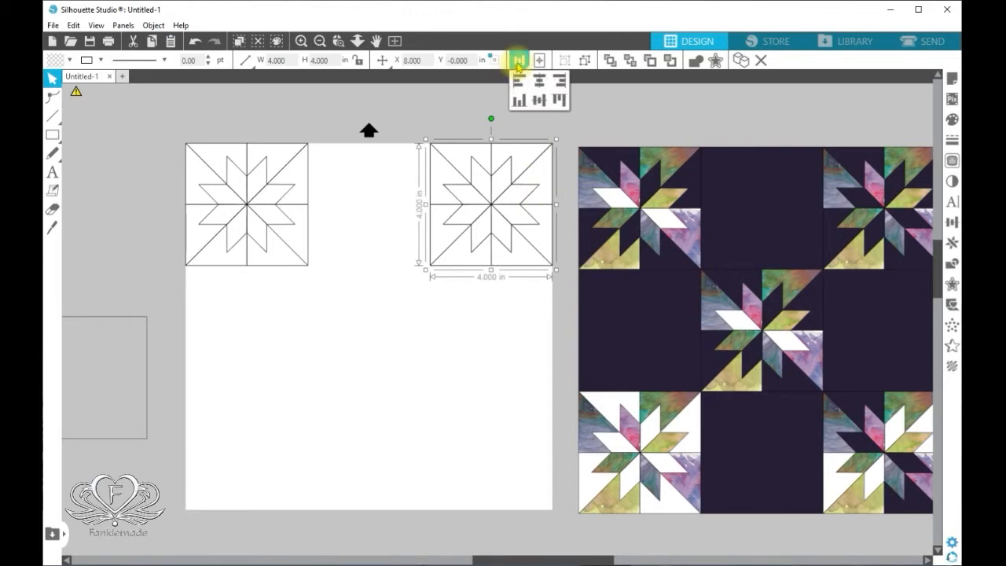
{"action": "left_click", "coordinate": [518, 100]}
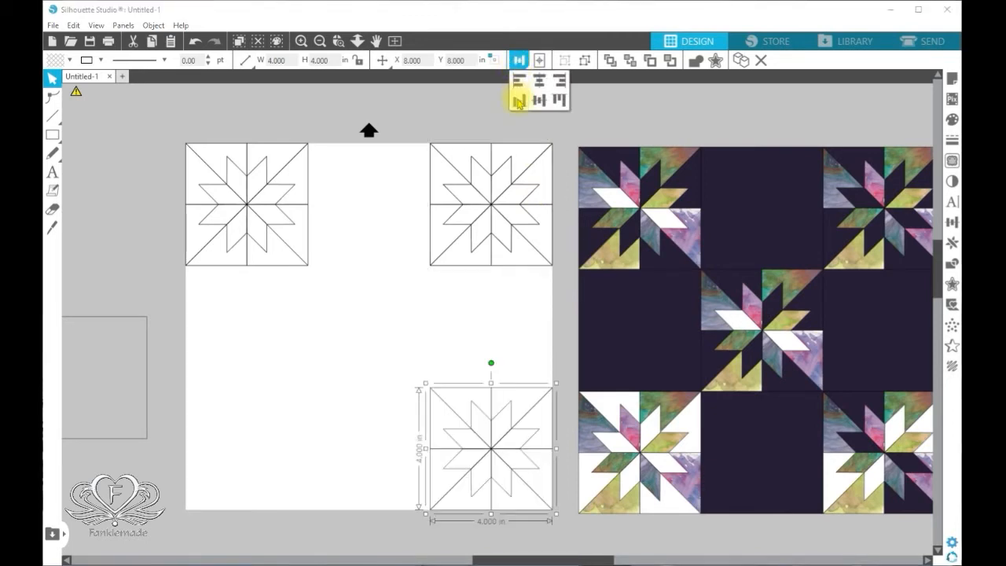
- Paste a copy of the lower-right star block in front of it and align the copy to the page's left edge
{"action": "left_click", "coordinate": [484, 421]}
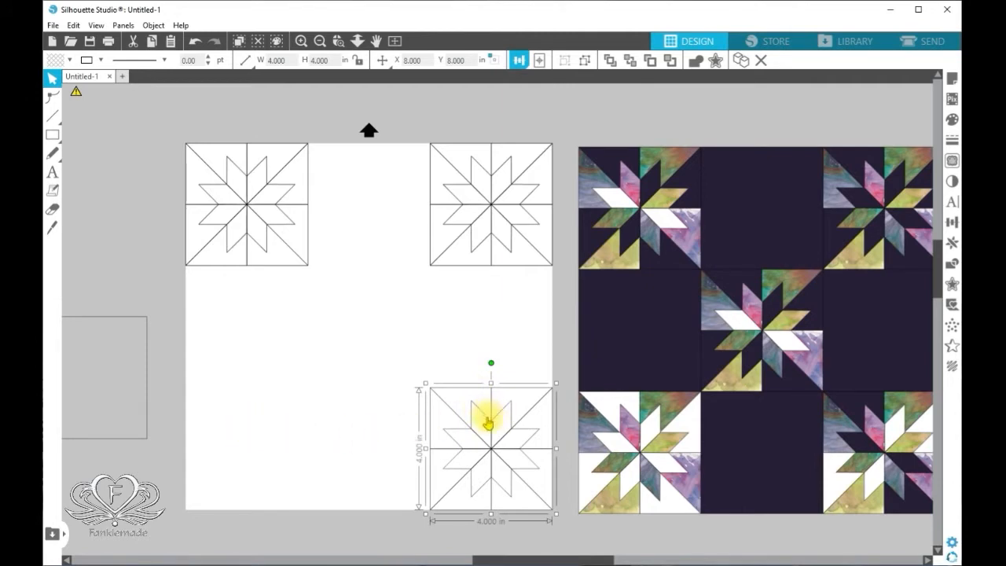
{"action": "right_click", "coordinate": [488, 422]}
{"action": "left_click", "coordinate": [569, 155]}
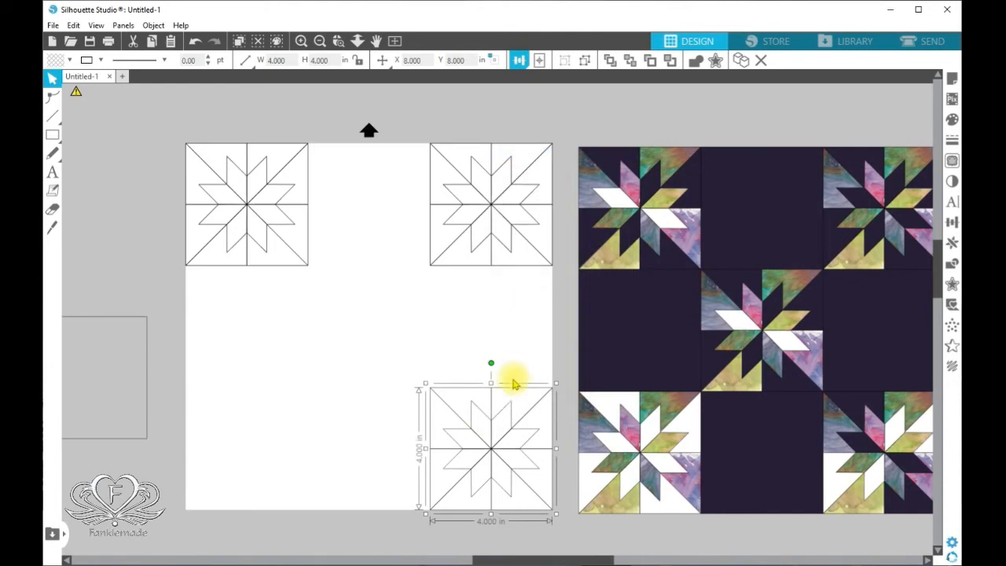
{"action": "right_click", "coordinate": [499, 415]}
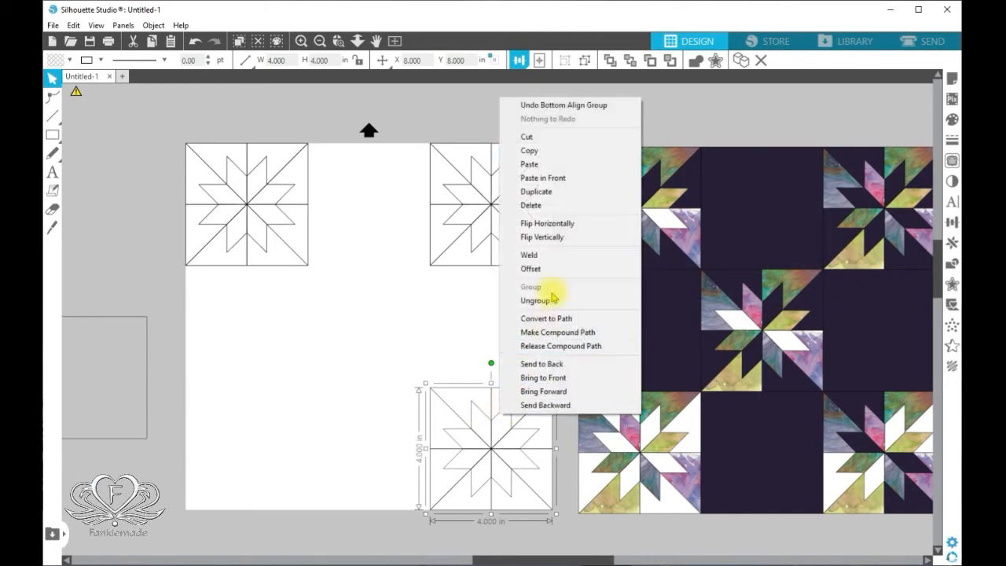
{"action": "left_click", "coordinate": [580, 177]}
{"action": "left_click", "coordinate": [519, 60]}
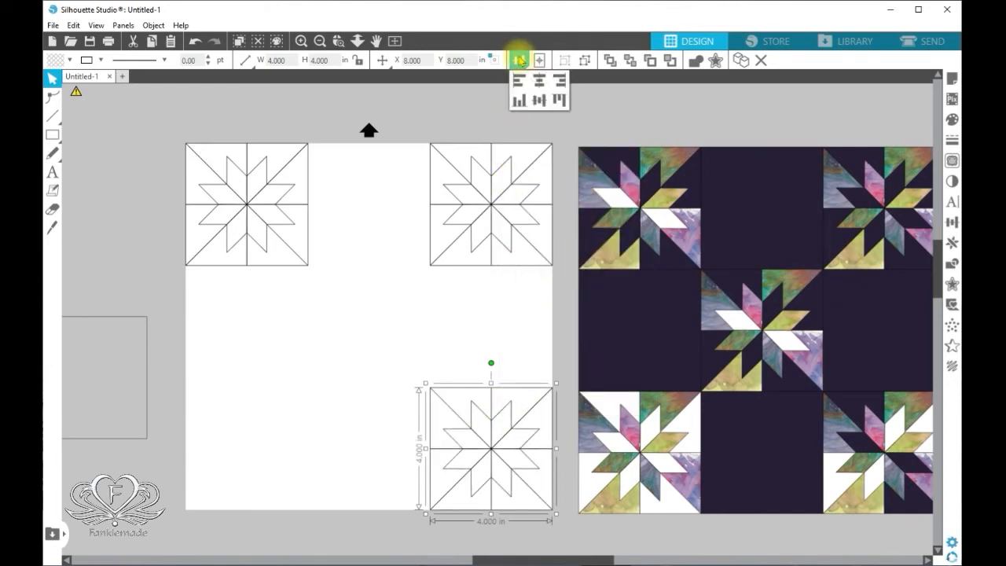
{"action": "left_click", "coordinate": [519, 80]}
{"action": "left_click", "coordinate": [106, 118]}
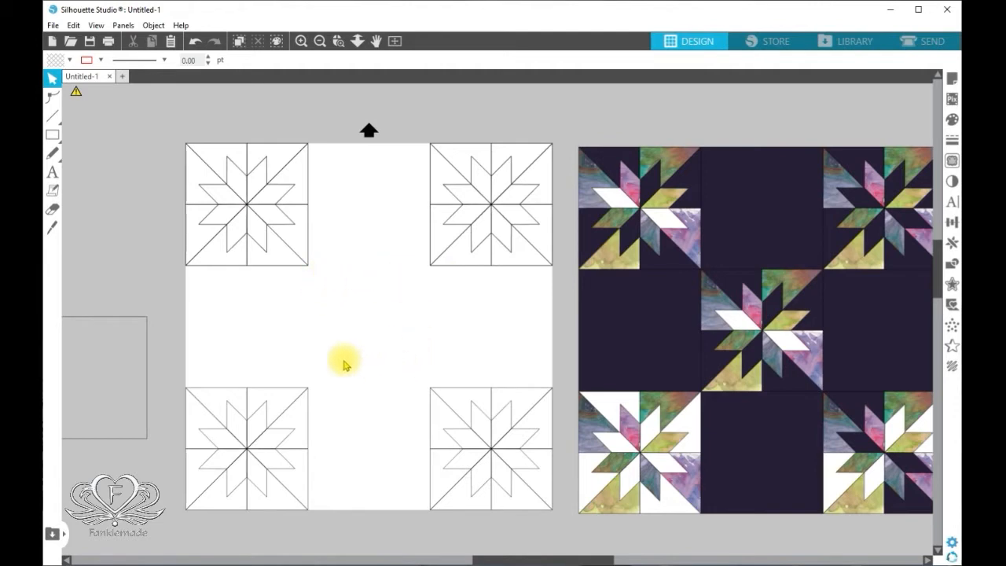
- Copy and paste the lower-left star block, move the copy to the middle of the page and center it to the page
{"action": "scroll", "coordinate": [344, 364], "scroll_direction": "left", "scroll_amount": 2}
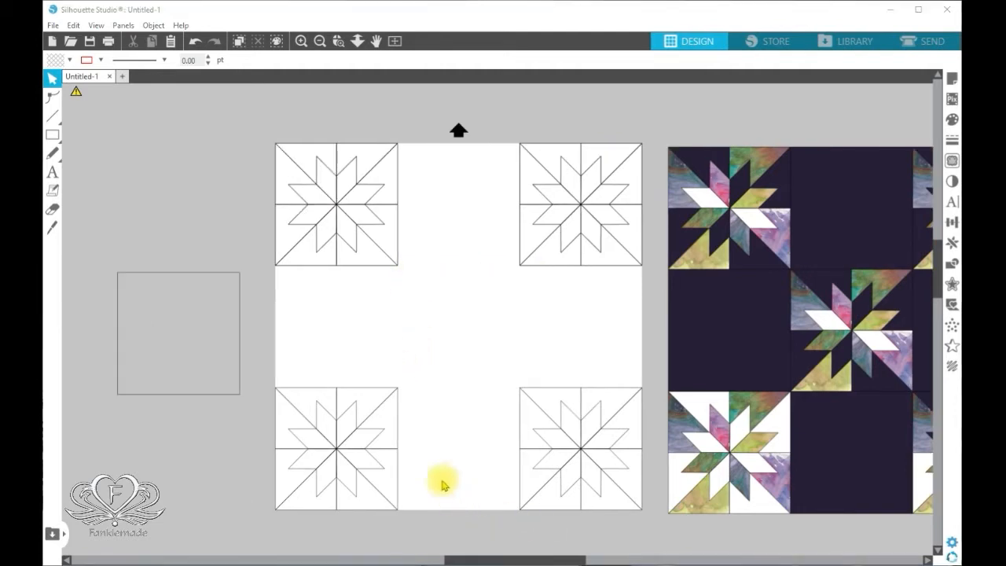
{"action": "left_click", "coordinate": [397, 434]}
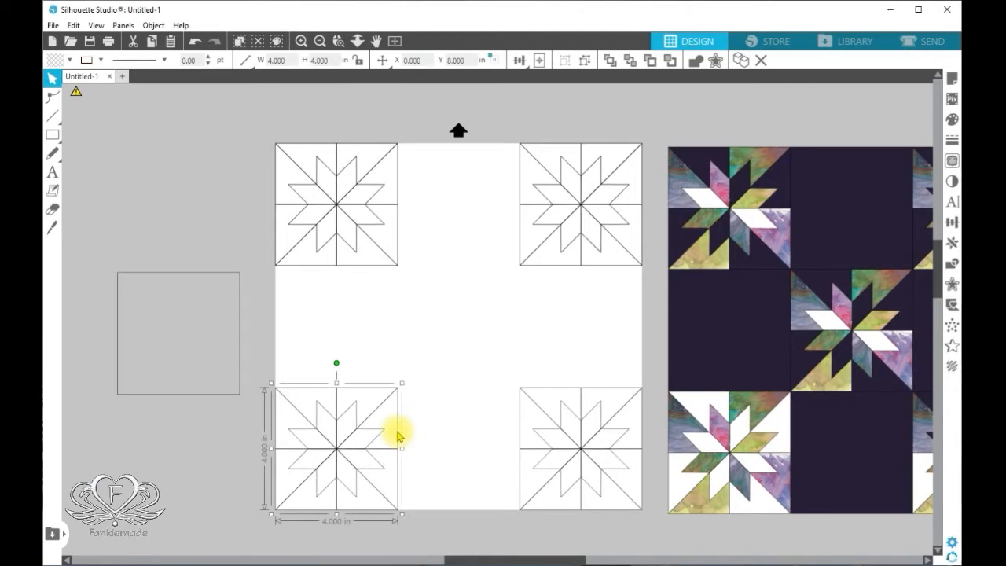
{"action": "right_click", "coordinate": [398, 434]}
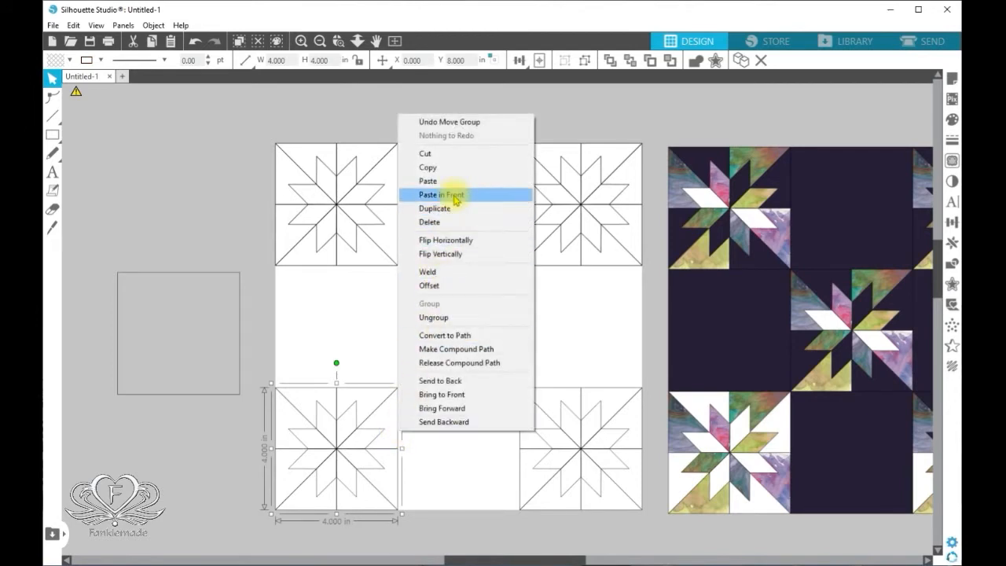
{"action": "left_click", "coordinate": [456, 166]}
{"action": "right_click", "coordinate": [394, 383]}
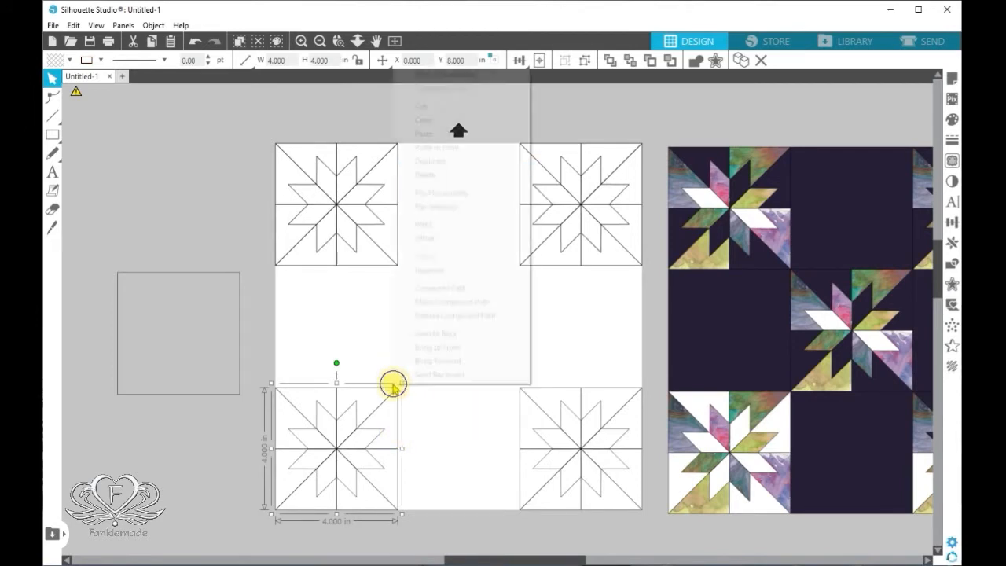
{"action": "left_click", "coordinate": [470, 135]}
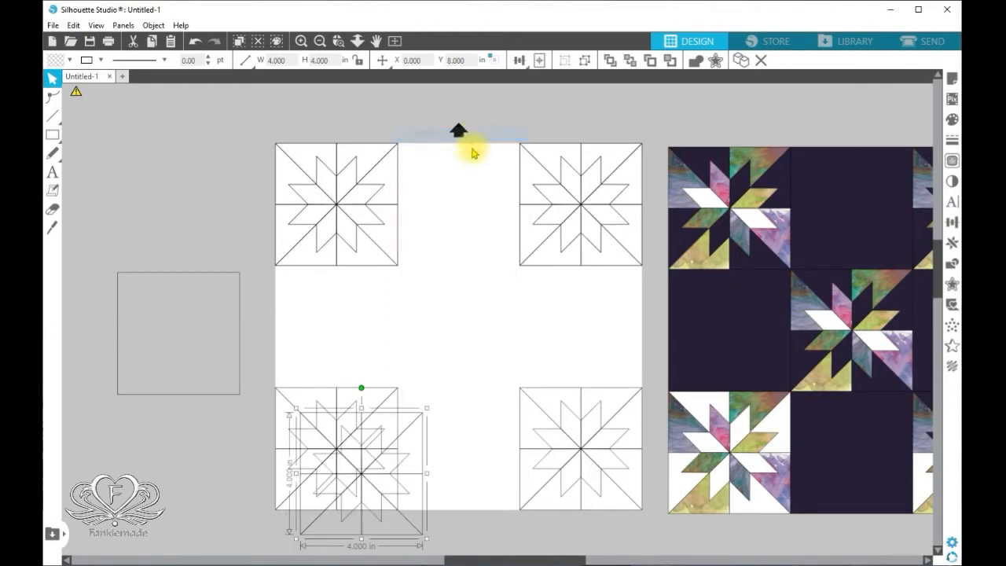
{"action": "left_click_drag", "start_coordinate": [426, 464], "coordinate": [524, 314]}
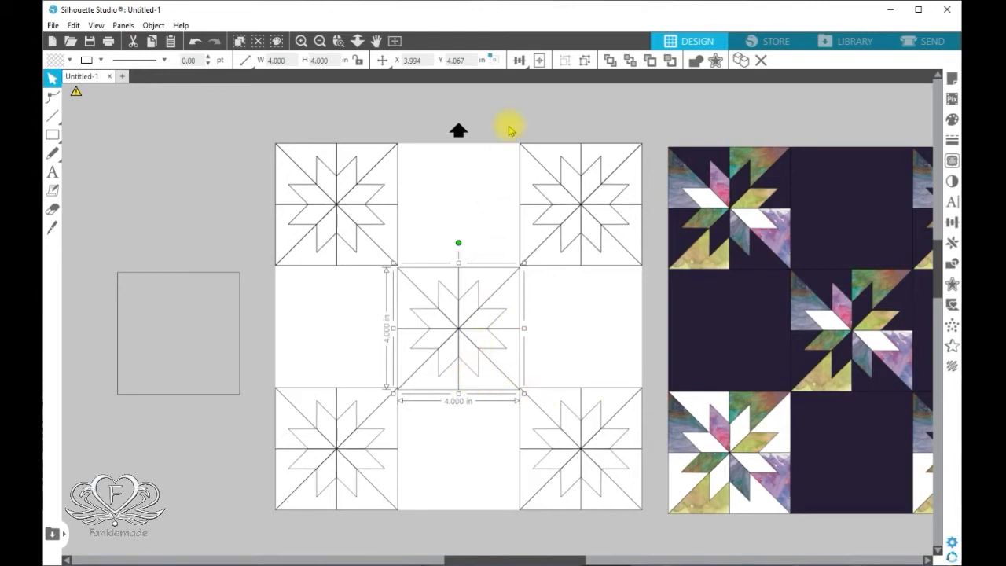
{"action": "left_click", "coordinate": [520, 64]}
{"action": "left_click", "coordinate": [535, 66]}
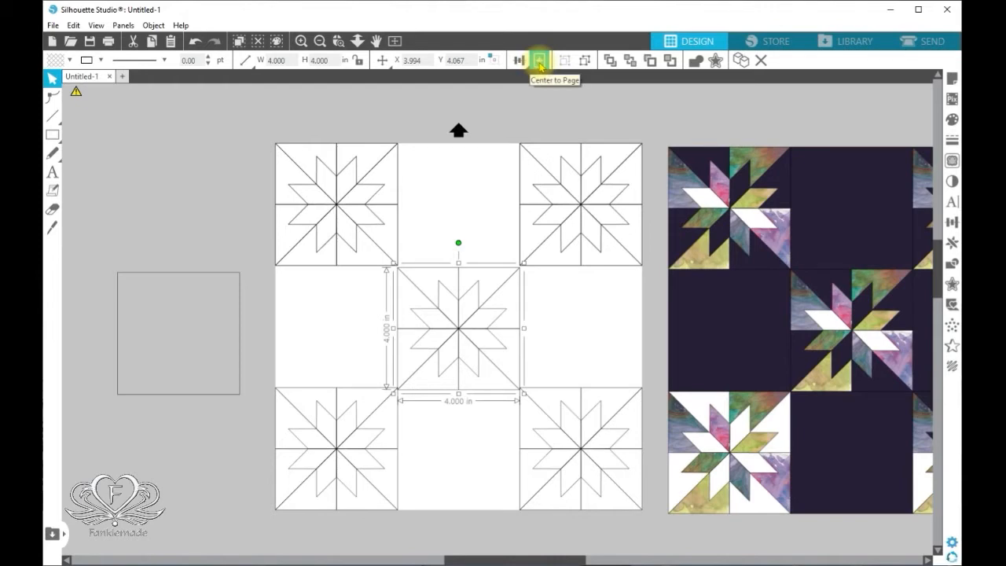
{"action": "left_click", "coordinate": [539, 61]}
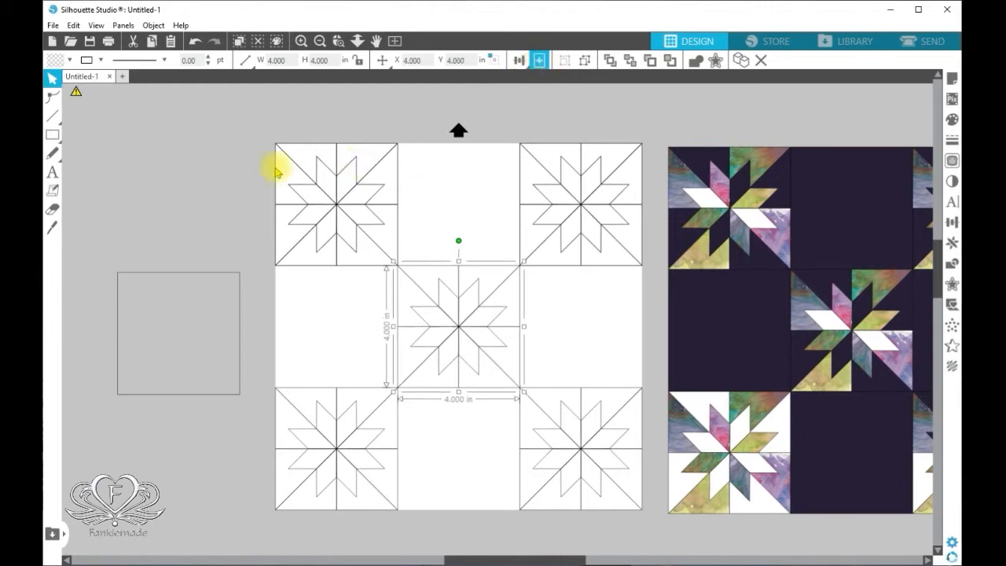
{"action": "left_click", "coordinate": [230, 157]}
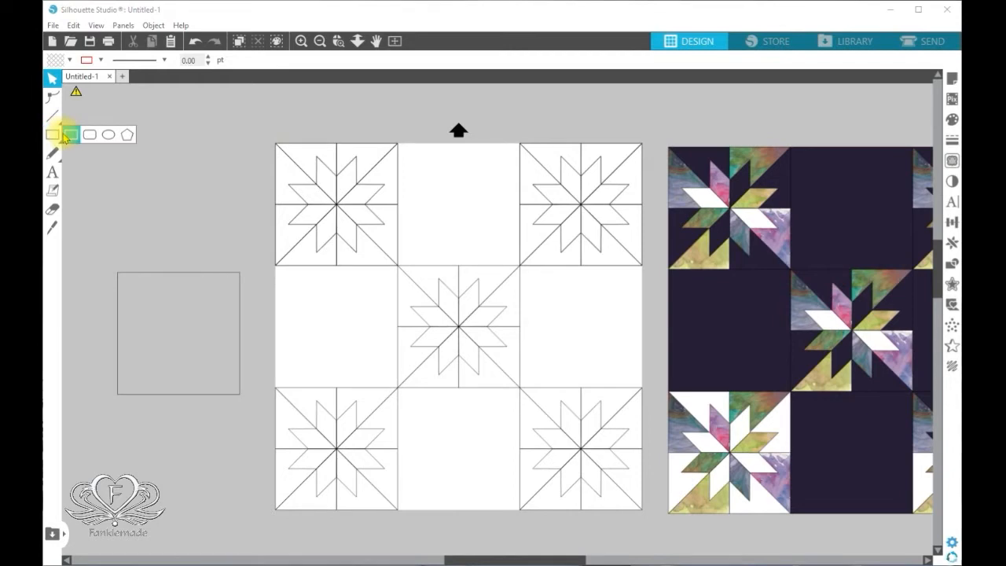
{"action": "left_click", "coordinate": [70, 134]}
{"action": "left_click_drag", "start_coordinate": [255, 111], "coordinate": [490, 92]}
{"action": "scroll", "coordinate": [932, 280], "scroll_direction": "up", "scroll_amount": 5}
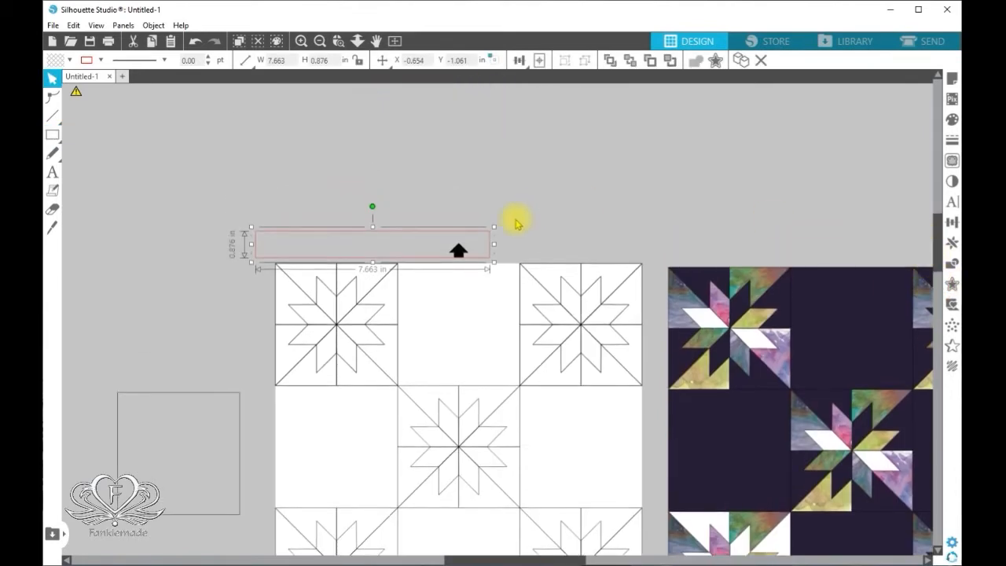
{"action": "left_click_drag", "start_coordinate": [480, 251], "coordinate": [475, 164]}
{"action": "key", "text": "Delete"}
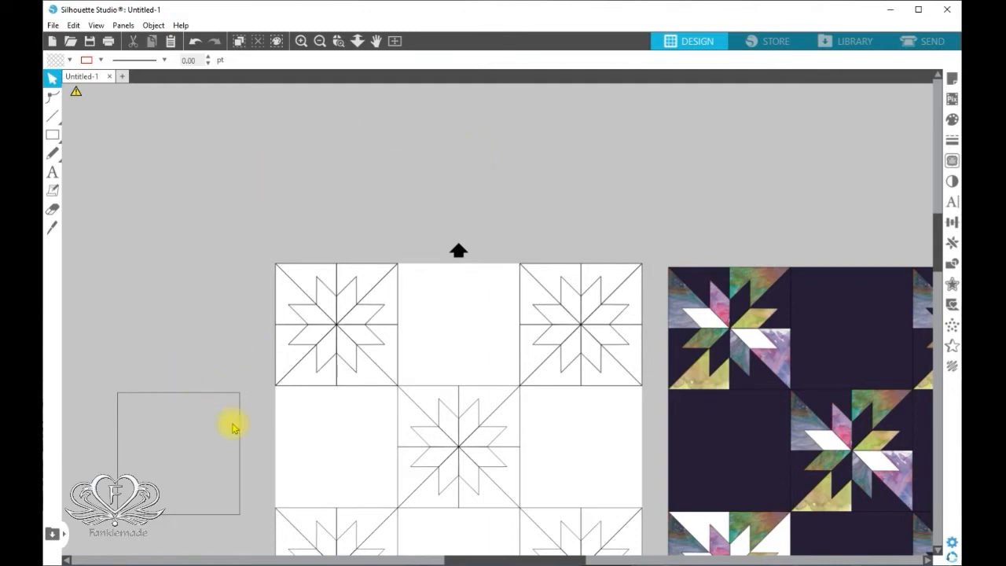
- Move the plain 4-inch square up beside the page's upper-left corner and place a copy of it below
{"action": "left_click", "coordinate": [240, 467]}
{"action": "scroll", "coordinate": [456, 411], "scroll_direction": "down", "scroll_amount": 2}
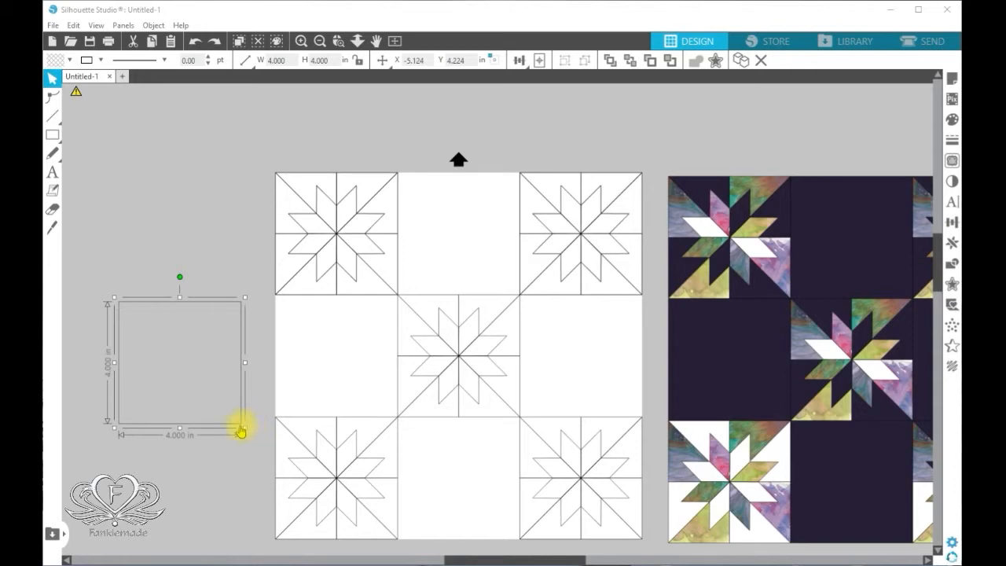
{"action": "left_click_drag", "start_coordinate": [240, 431], "coordinate": [212, 268]}
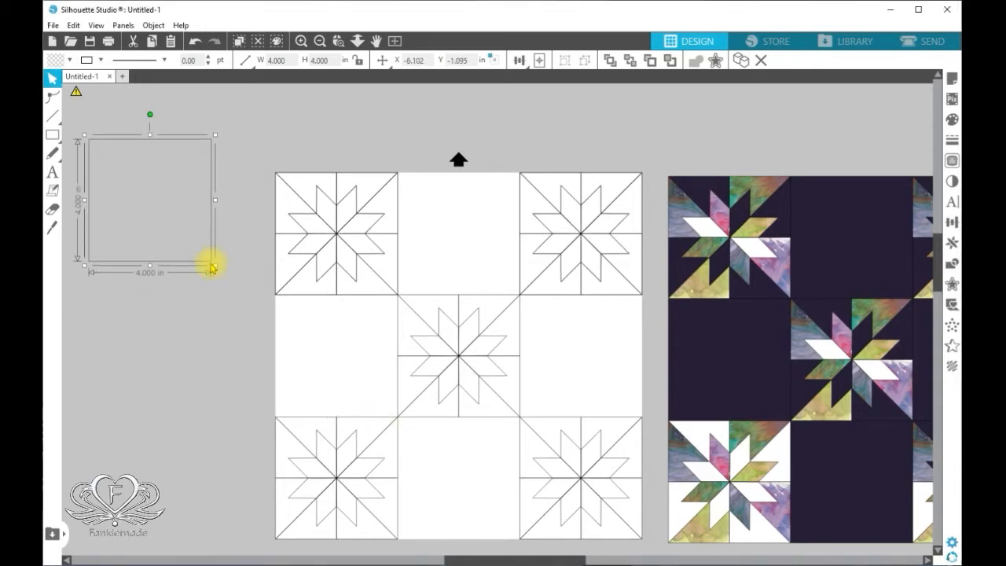
{"action": "key", "text": "ctrl+c"}
{"action": "key", "text": "ctrl+v"}
{"action": "left_click_drag", "start_coordinate": [226, 289], "coordinate": [213, 421]}
- Resize the copied square to 12 by 12 inches and park it beside the page, below the 4-inch square
{"action": "left_click", "coordinate": [261, 60]}
{"action": "type", "text": "12"}
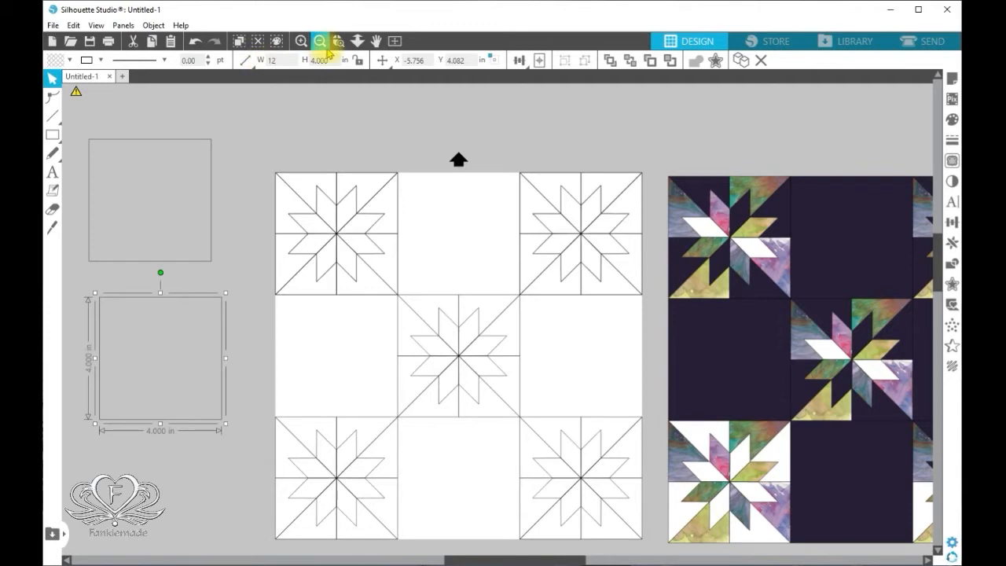
{"action": "left_click", "coordinate": [307, 60]}
{"action": "type", "text": "12"}
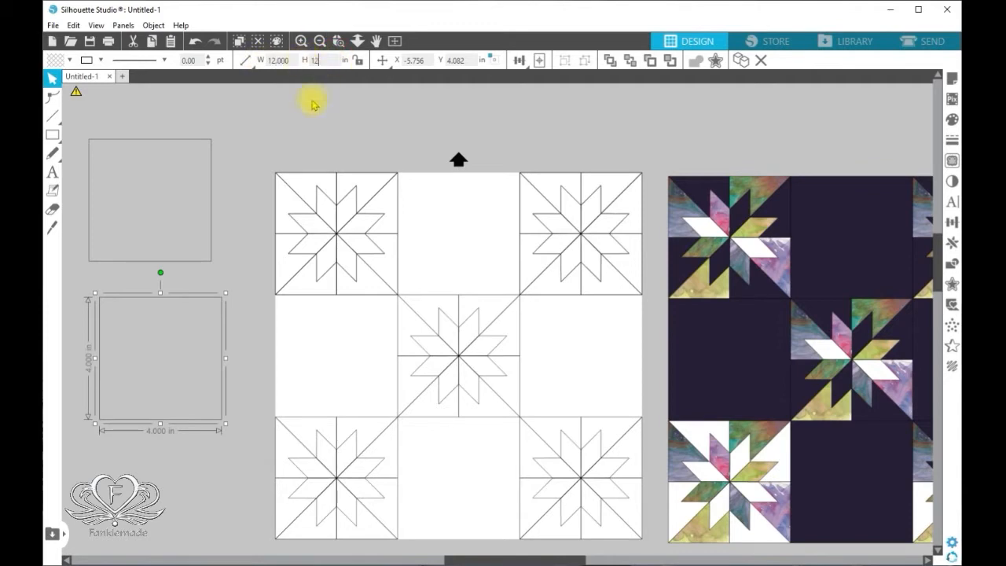
{"action": "key", "text": "Return"}
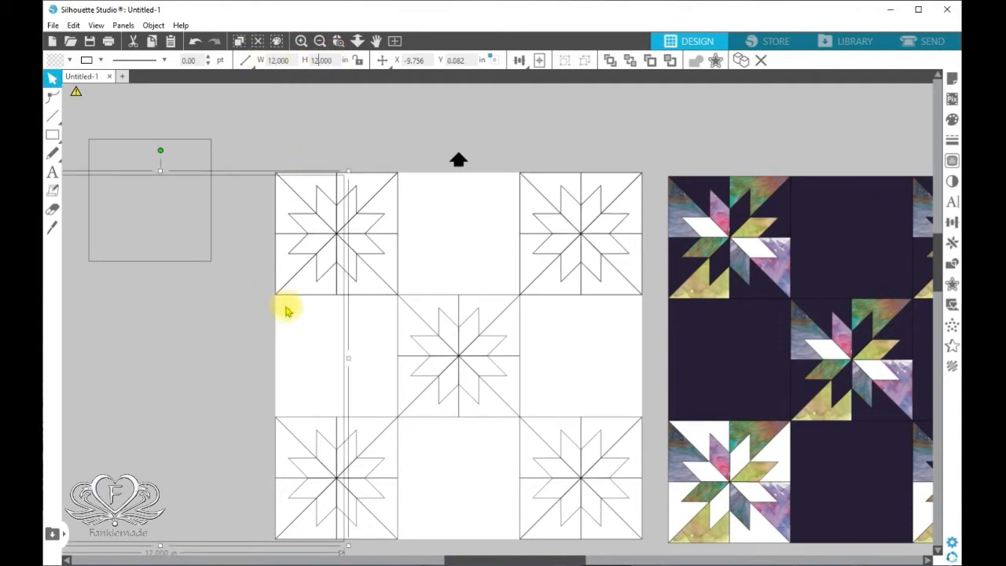
{"action": "left_click_drag", "start_coordinate": [248, 173], "coordinate": [548, 177]}
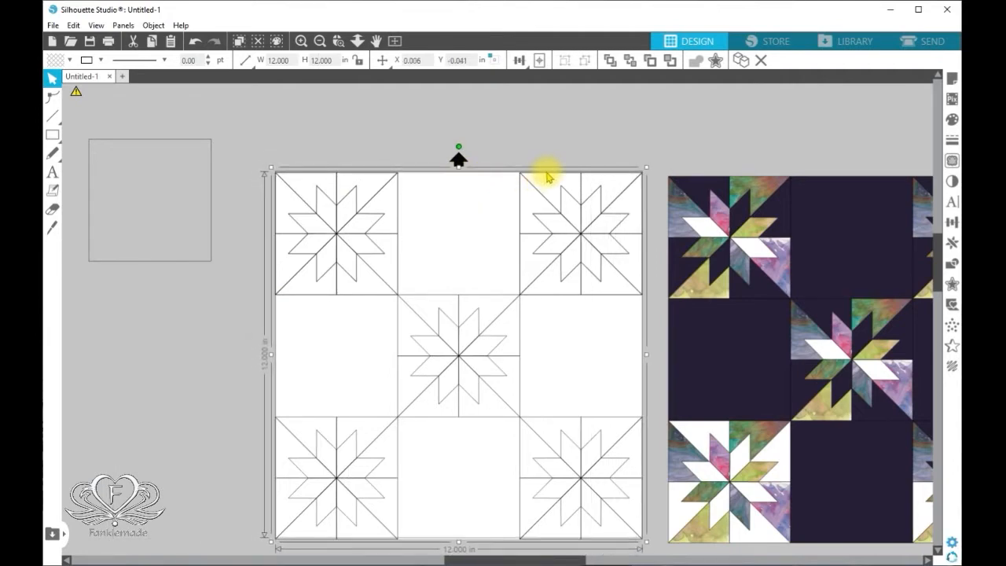
{"action": "left_click_drag", "start_coordinate": [548, 176], "coordinate": [160, 255]}
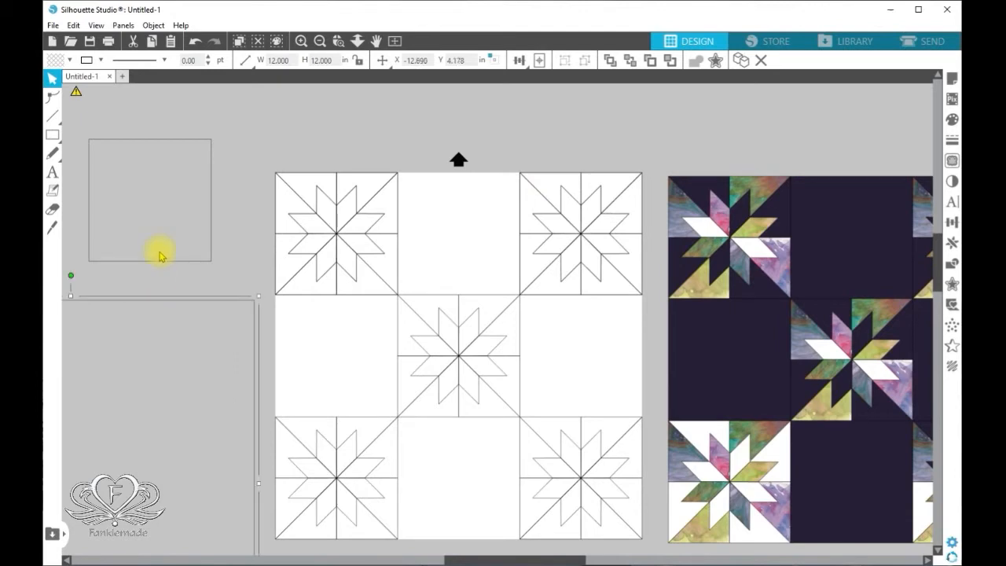
- Move the 4-inch square into the gap between the two left star blocks and align it to the page's middle and left edge
{"action": "left_click", "coordinate": [173, 263]}
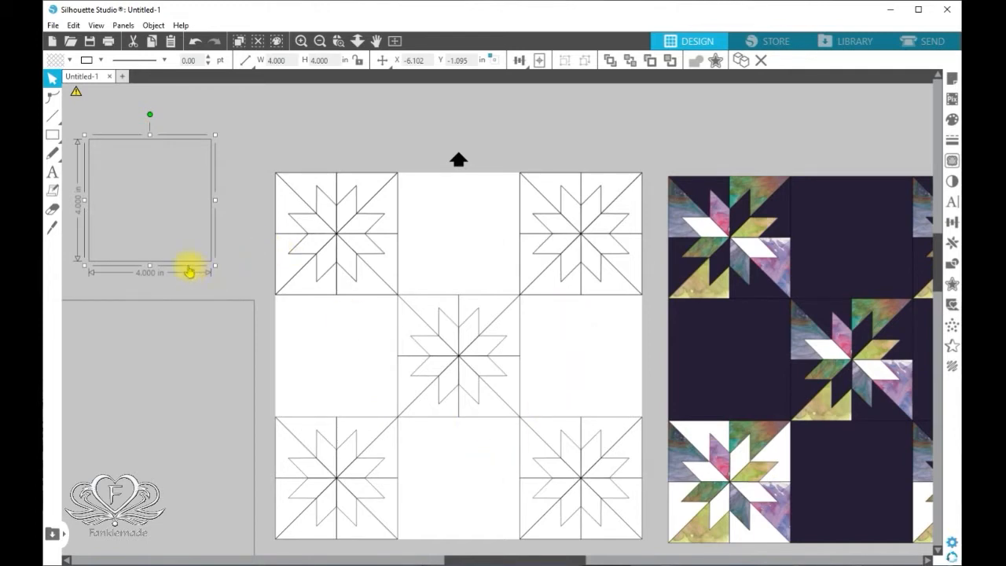
{"action": "left_click_drag", "start_coordinate": [188, 271], "coordinate": [380, 425]}
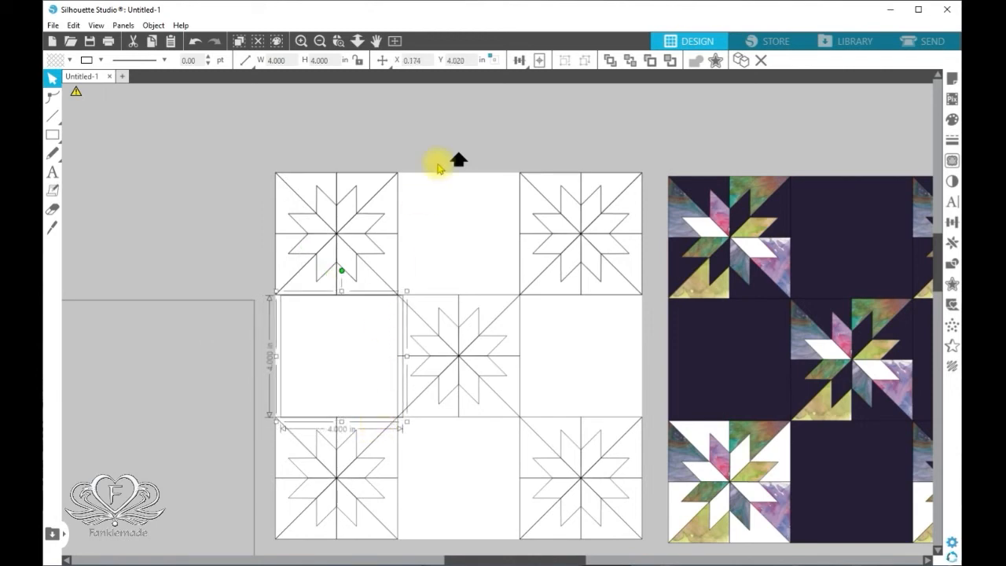
{"action": "left_click", "coordinate": [520, 61]}
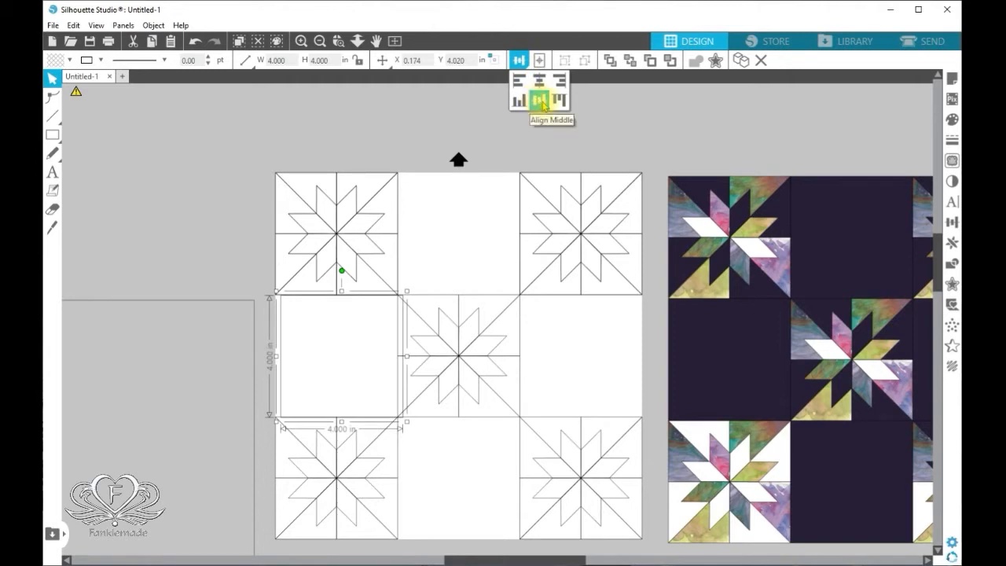
{"action": "left_click", "coordinate": [539, 100]}
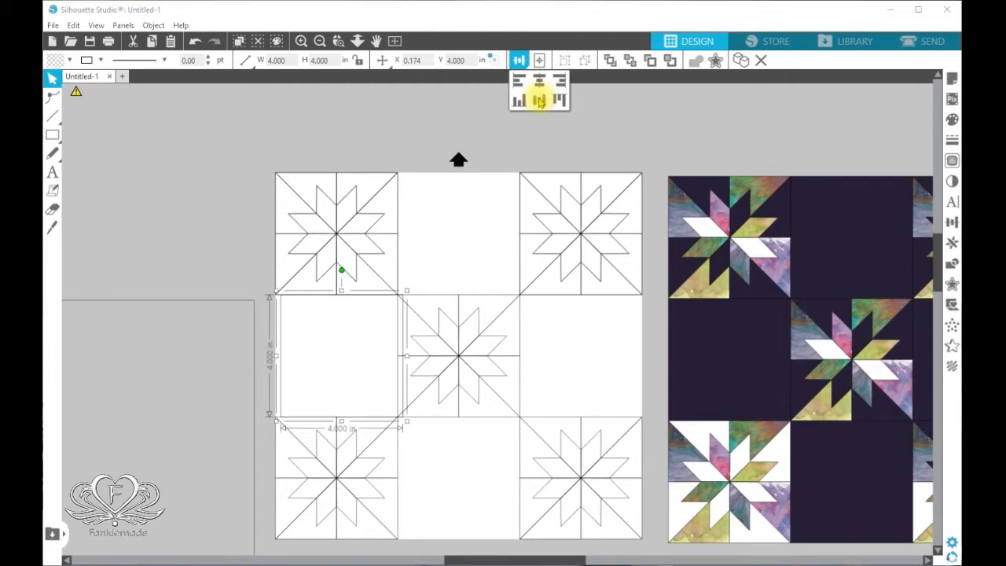
{"action": "left_click", "coordinate": [522, 85]}
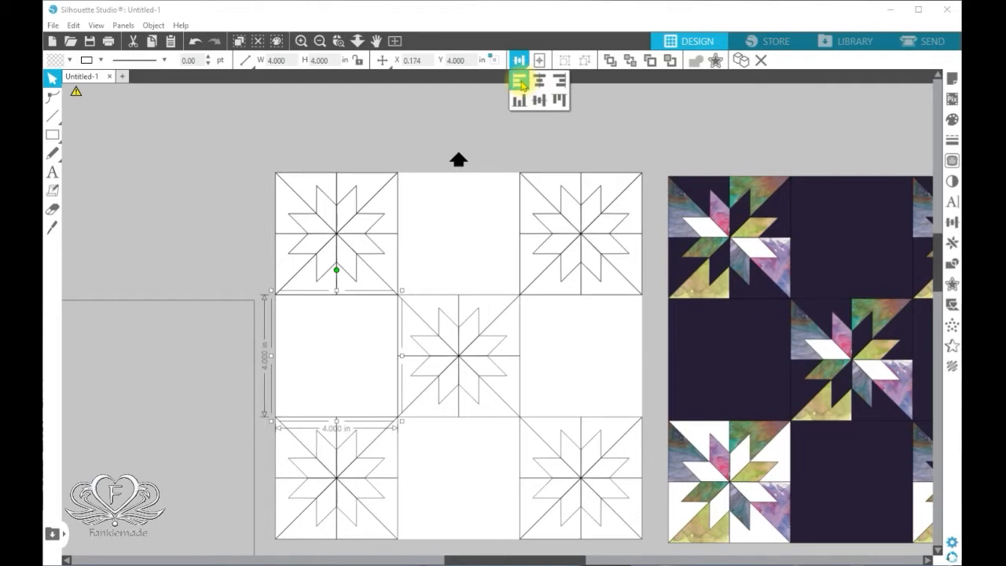
{"action": "left_click", "coordinate": [321, 342]}
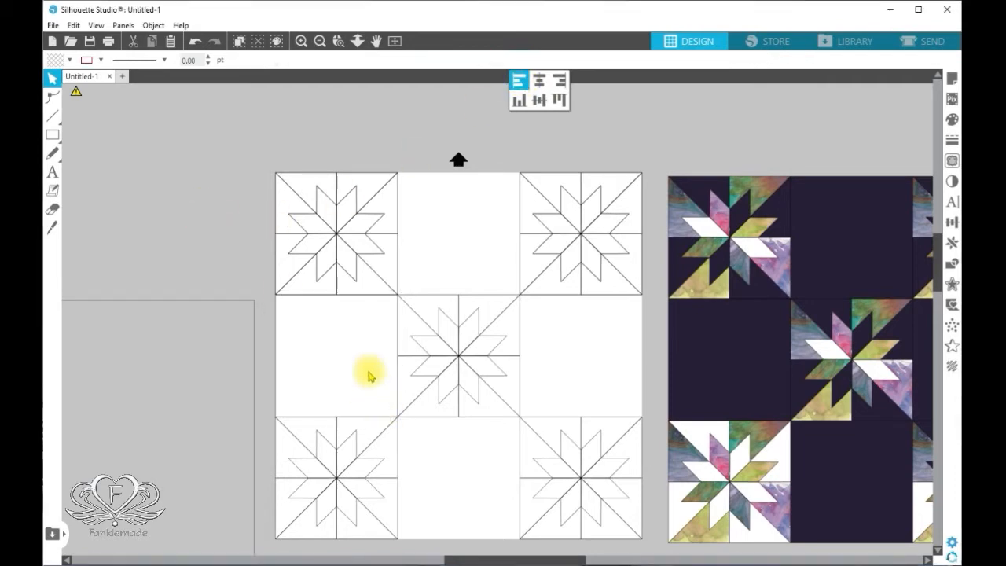
- Paste a copy of the left plain square and align it to the page's middle and right edge
{"action": "left_click", "coordinate": [280, 346]}
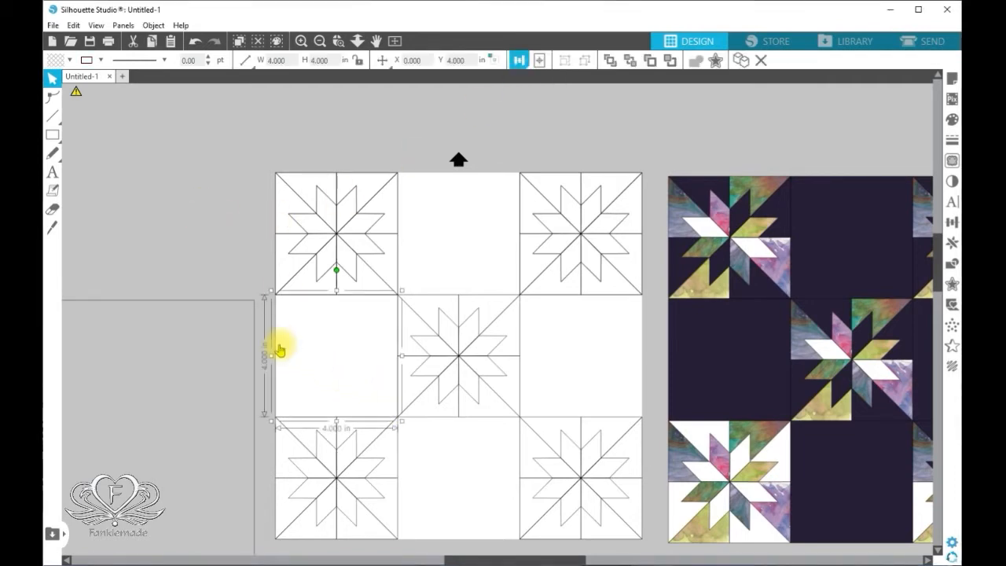
{"action": "key", "text": "ctrl+v"}
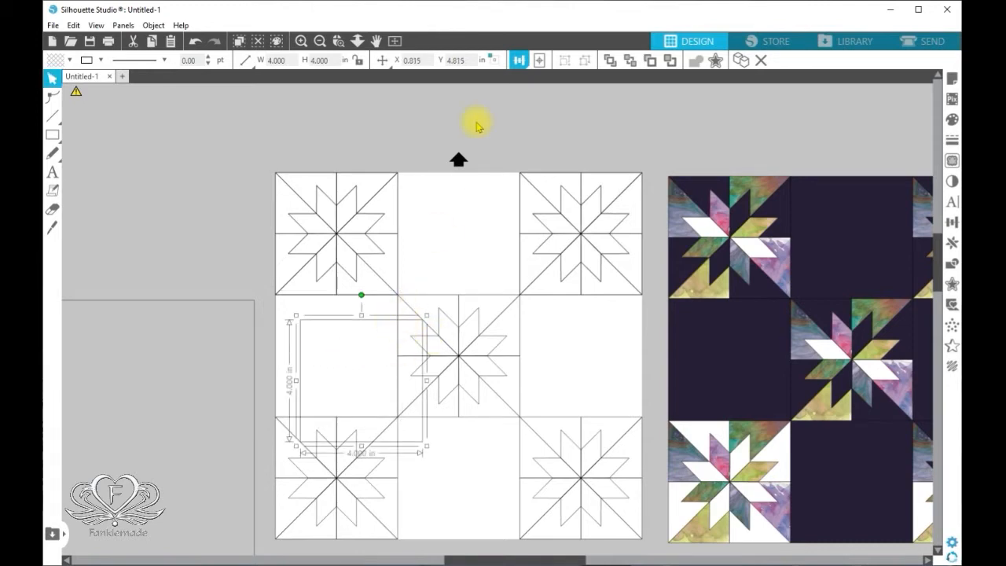
{"action": "left_click", "coordinate": [519, 60]}
{"action": "left_click", "coordinate": [539, 101]}
{"action": "left_click", "coordinate": [559, 81]}
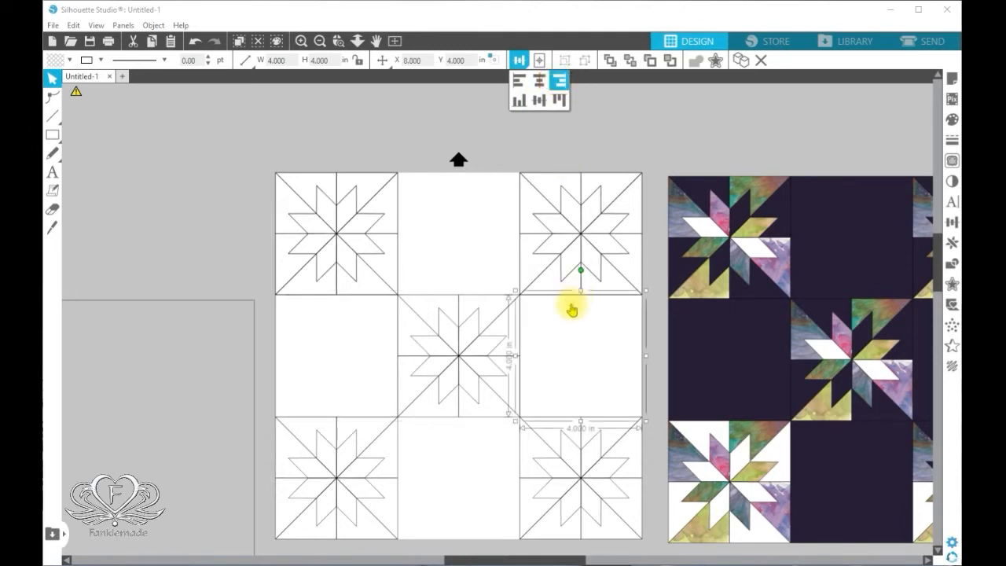
{"action": "left_click", "coordinate": [227, 137]}
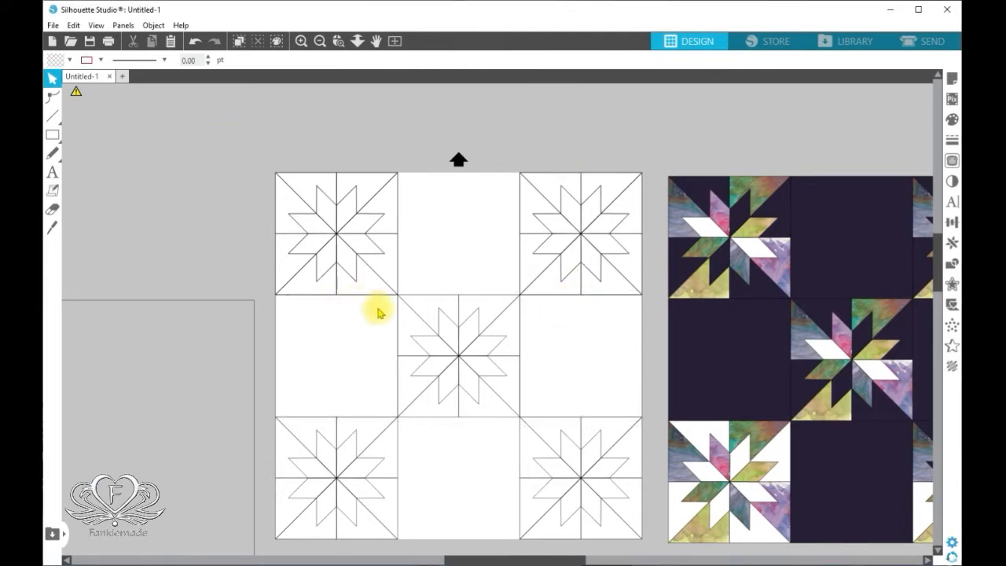
- Duplicate the left and right plain squares together and rotate the duplicates 90 degrees
{"action": "left_click", "coordinate": [278, 330]}
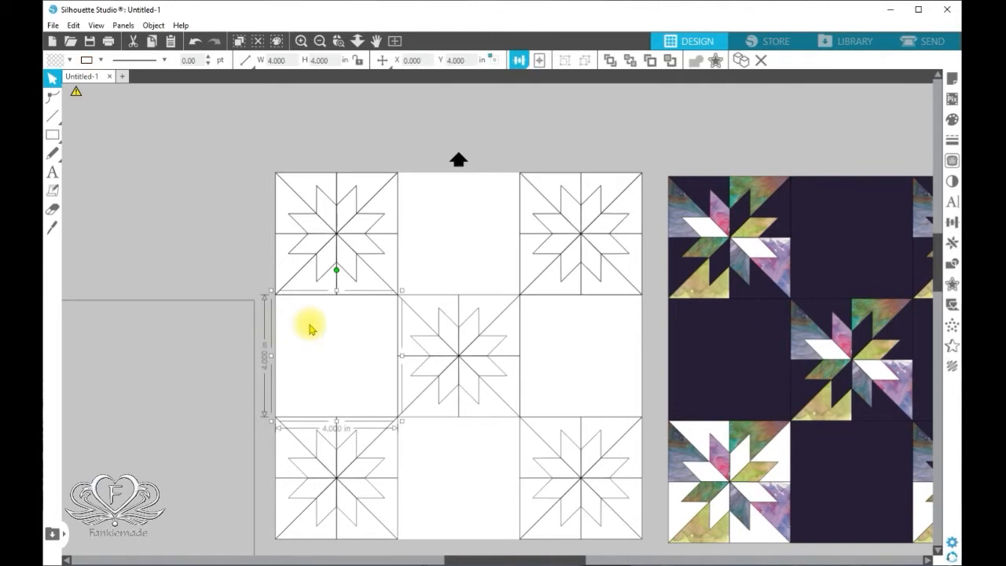
{"action": "left_click", "coordinate": [645, 344], "text": "shift"}
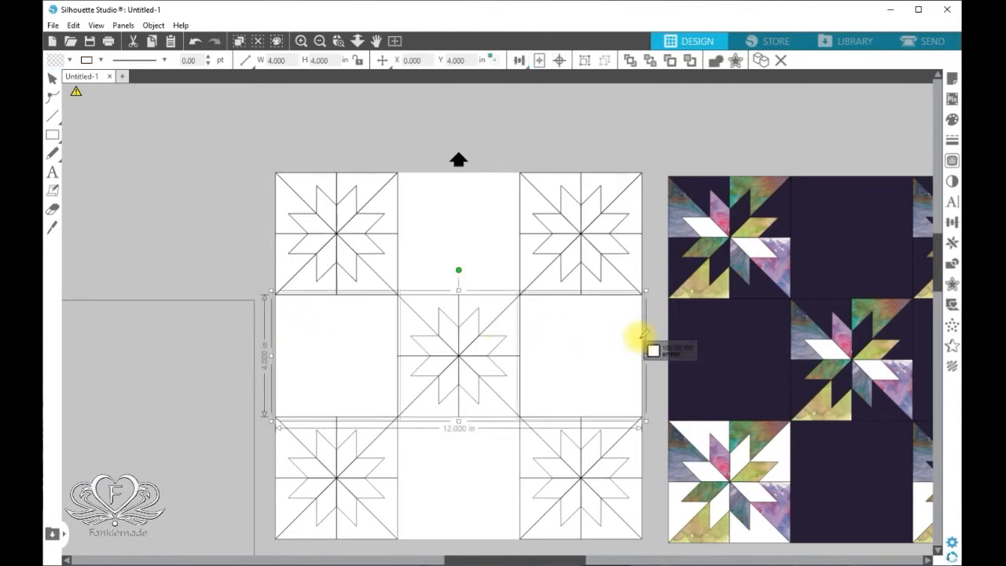
{"action": "key", "text": "ctrl+d"}
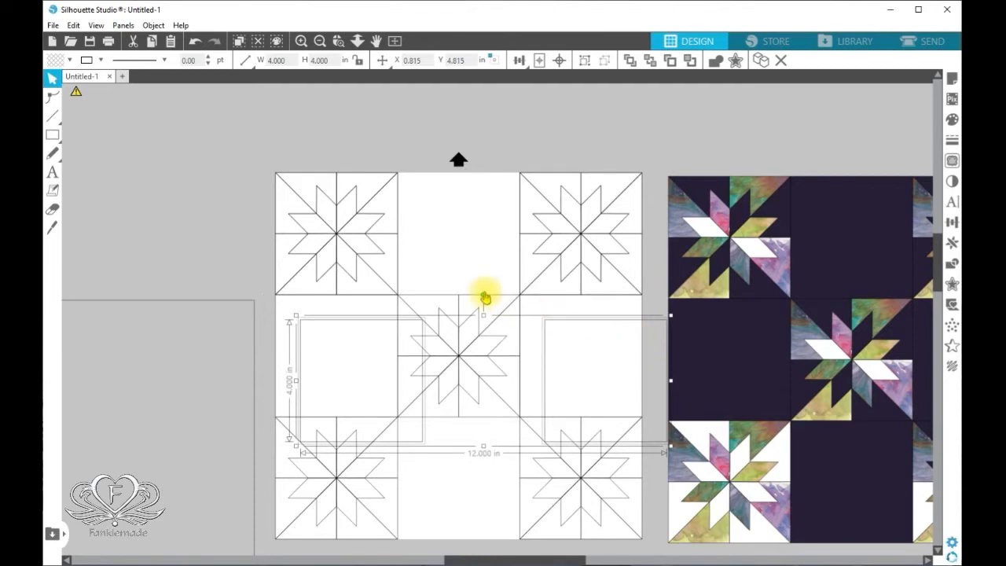
{"action": "left_click_drag", "start_coordinate": [482, 297], "coordinate": [393, 385]}
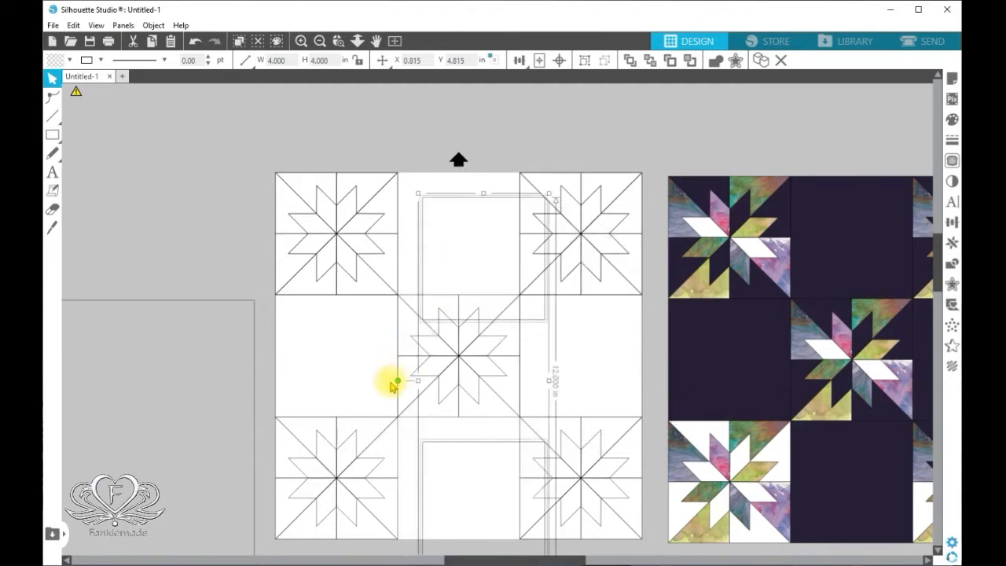
- Group the two rotated squares and center the group horizontally and vertically on the page
{"action": "right_click", "coordinate": [465, 447]}
{"action": "left_click", "coordinate": [498, 341]}
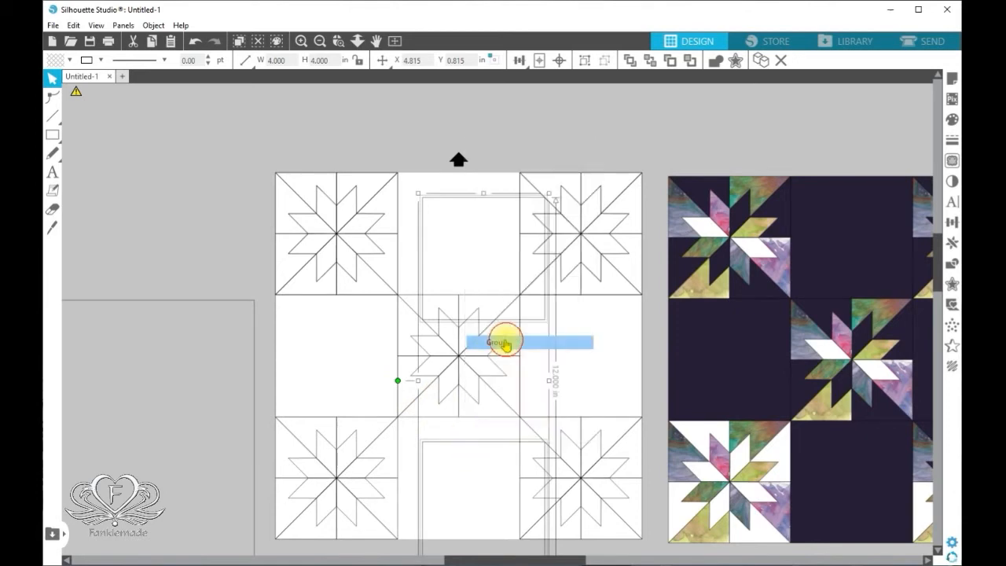
{"action": "left_click", "coordinate": [522, 59]}
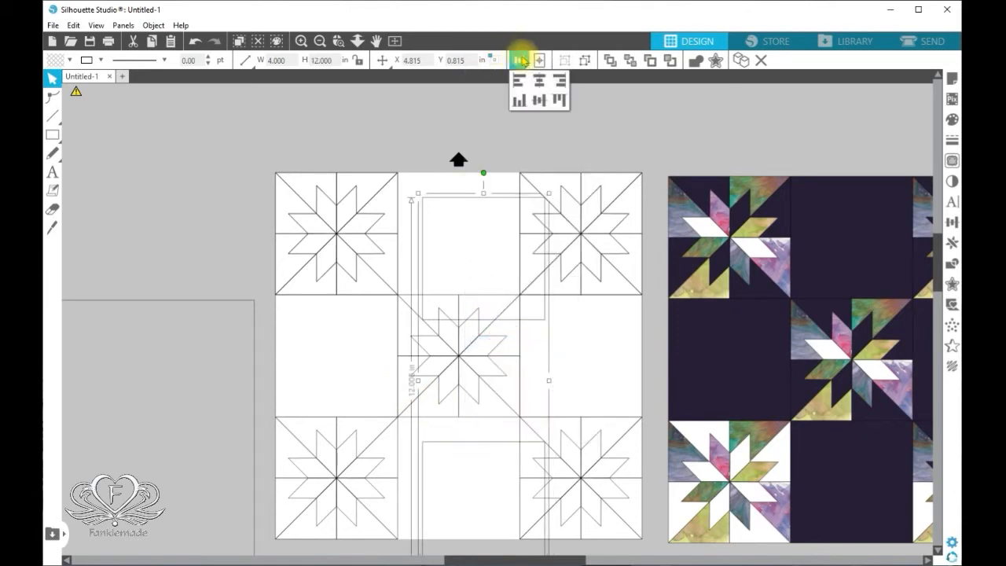
{"action": "left_click", "coordinate": [540, 99]}
{"action": "left_click", "coordinate": [540, 101]}
{"action": "left_click", "coordinate": [376, 118]}
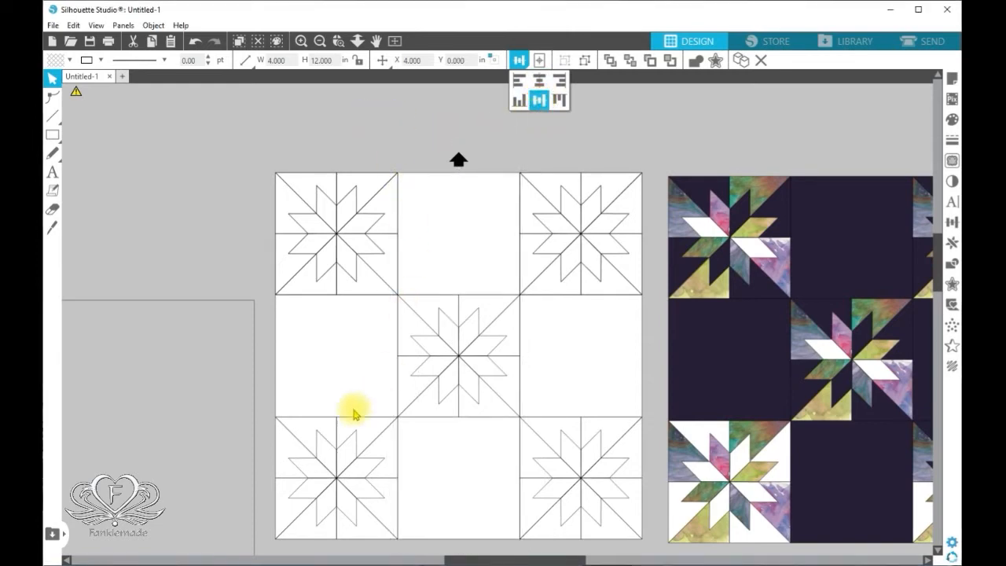
{"action": "left_click", "coordinate": [223, 168]}
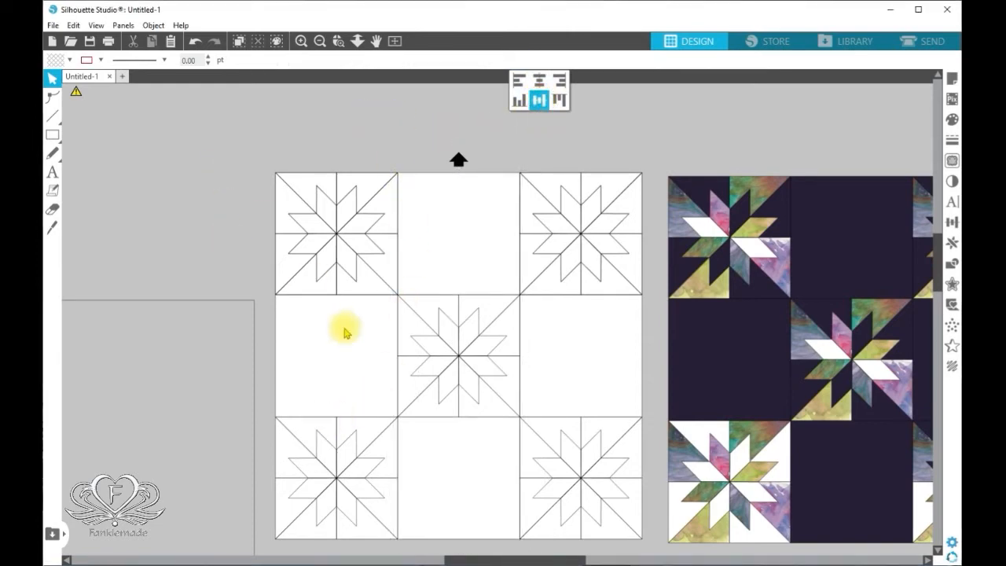
- Ungroup the plain squares above and below the center star, and move the 12-inch square farther away from the page
{"action": "left_click", "coordinate": [425, 181]}
{"action": "right_click", "coordinate": [425, 182]}
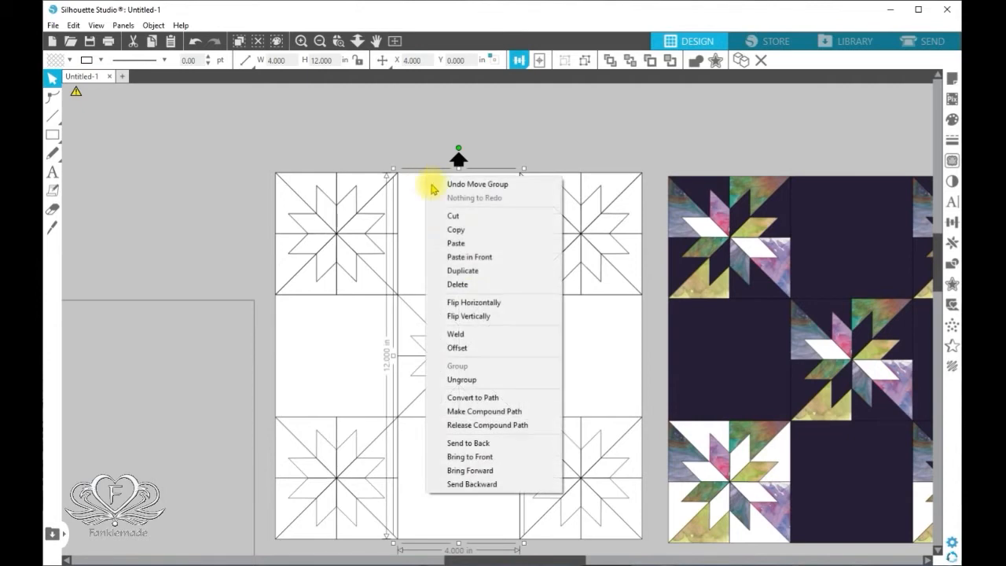
{"action": "left_click", "coordinate": [489, 381]}
{"action": "left_click", "coordinate": [241, 202]}
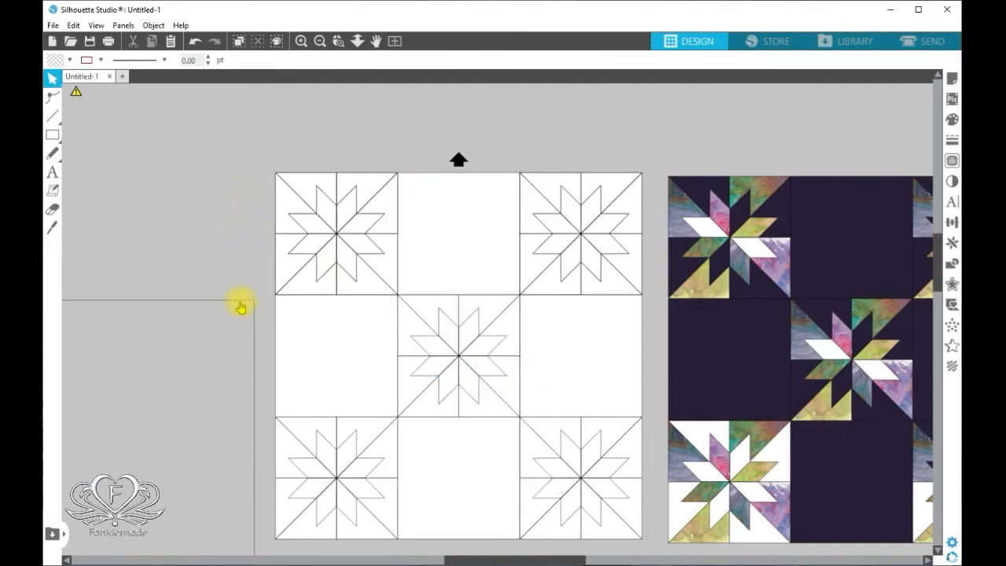
{"action": "left_click_drag", "start_coordinate": [240, 303], "coordinate": [168, 236]}
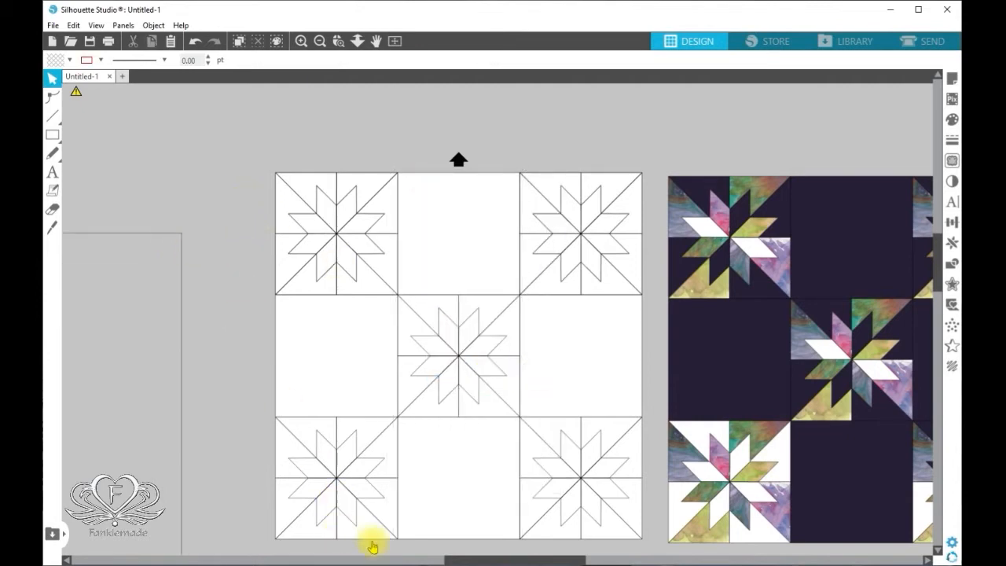
- Duplicate the entire quilt layout and move the copy above the page
{"action": "left_click_drag", "start_coordinate": [475, 560], "coordinate": [512, 558]}
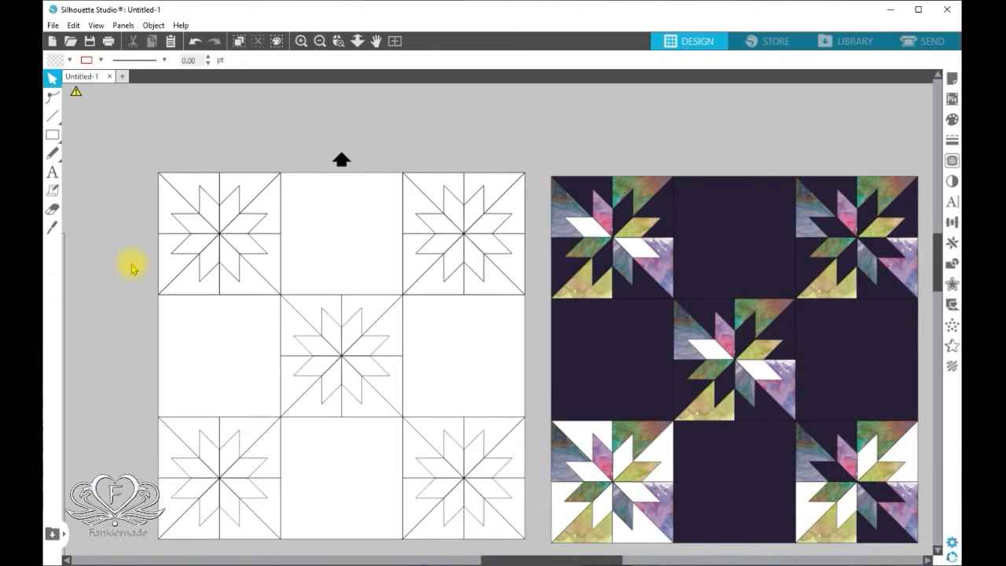
{"action": "scroll", "coordinate": [131, 269], "scroll_direction": "down", "scroll_amount": 1}
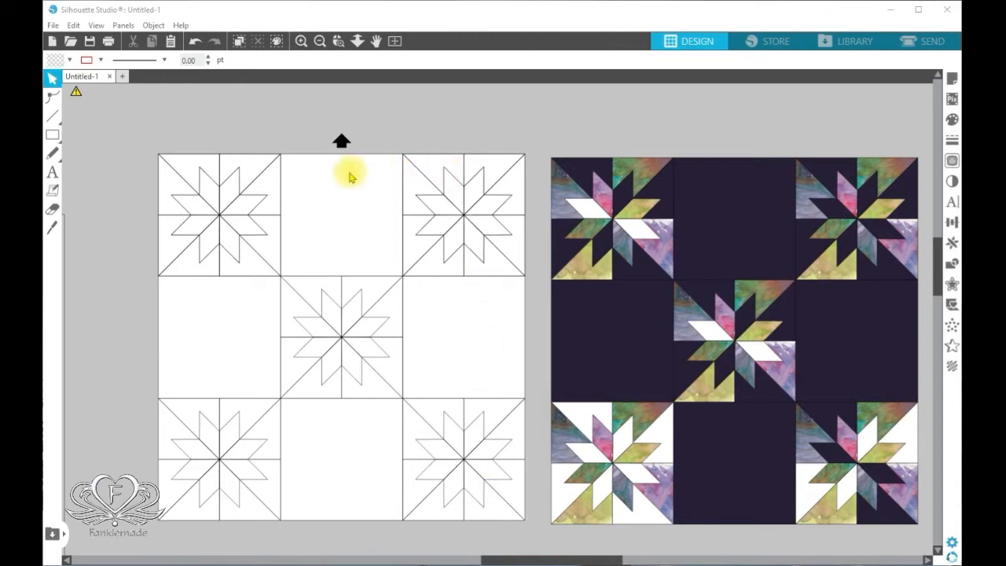
{"action": "left_click_drag", "start_coordinate": [128, 134], "coordinate": [528, 531]}
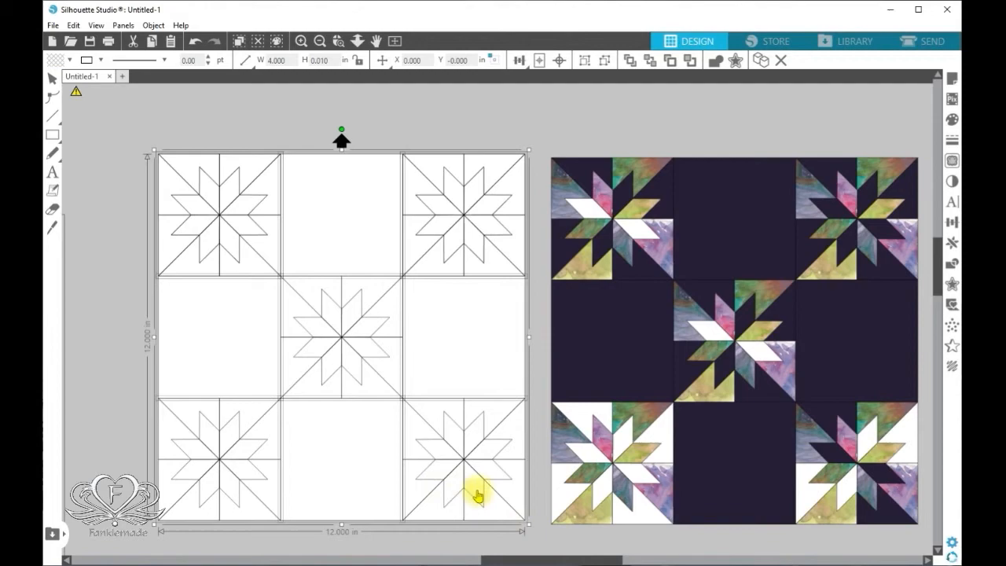
{"action": "key", "text": "ctrl+d"}
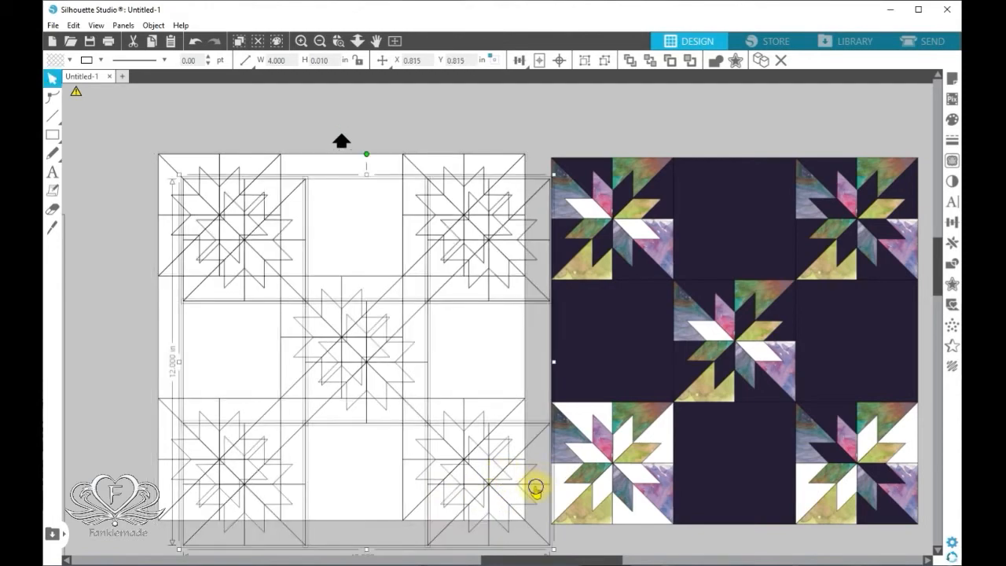
{"action": "right_click", "coordinate": [536, 488]}
{"action": "left_click", "coordinate": [578, 372]}
{"action": "left_click_drag", "start_coordinate": [524, 520], "coordinate": [461, 100]}
- Ungroup the whole layout on the page twice to separate the blocks into individual star pieces
{"action": "left_click", "coordinate": [103, 147]}
{"action": "left_click_drag", "start_coordinate": [133, 140], "coordinate": [525, 531]}
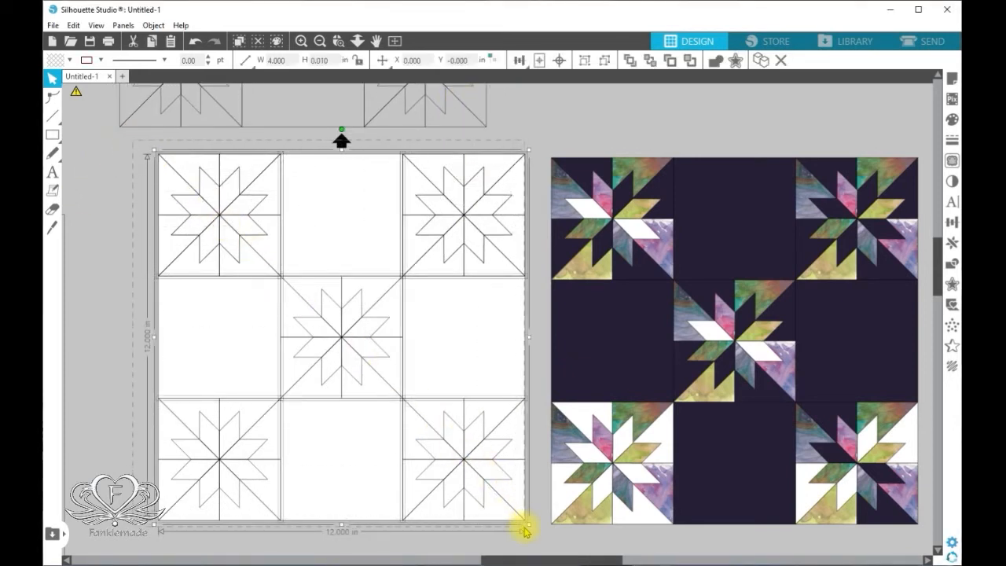
{"action": "right_click", "coordinate": [513, 519]}
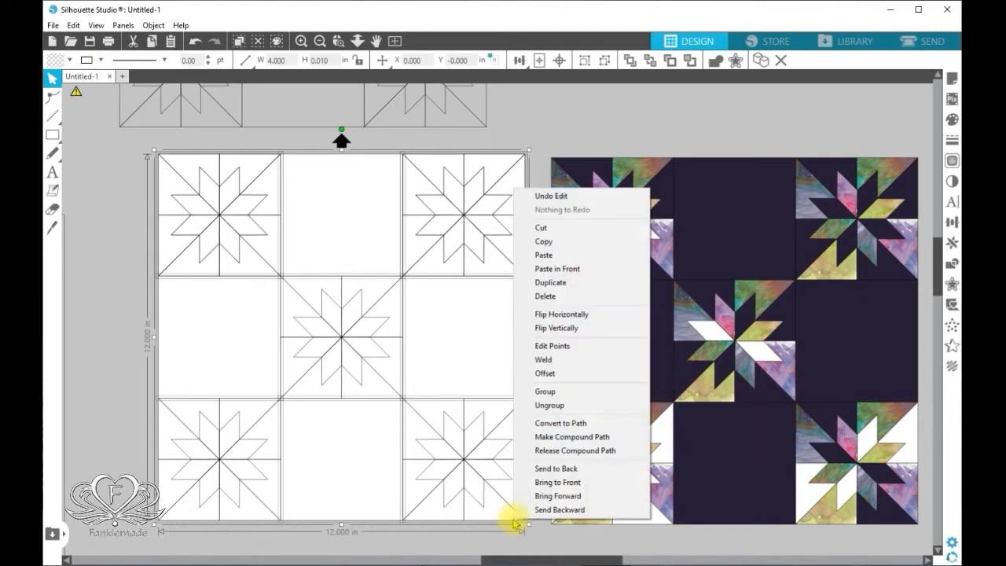
{"action": "left_click", "coordinate": [549, 405]}
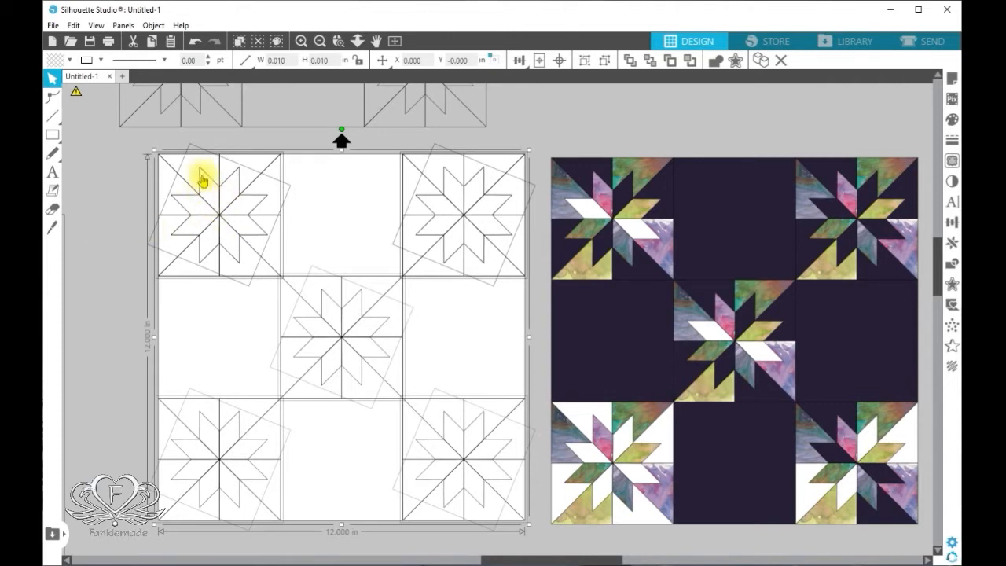
{"action": "left_click", "coordinate": [85, 208]}
{"action": "left_click_drag", "start_coordinate": [150, 149], "coordinate": [516, 516]}
{"action": "right_click", "coordinate": [505, 500]}
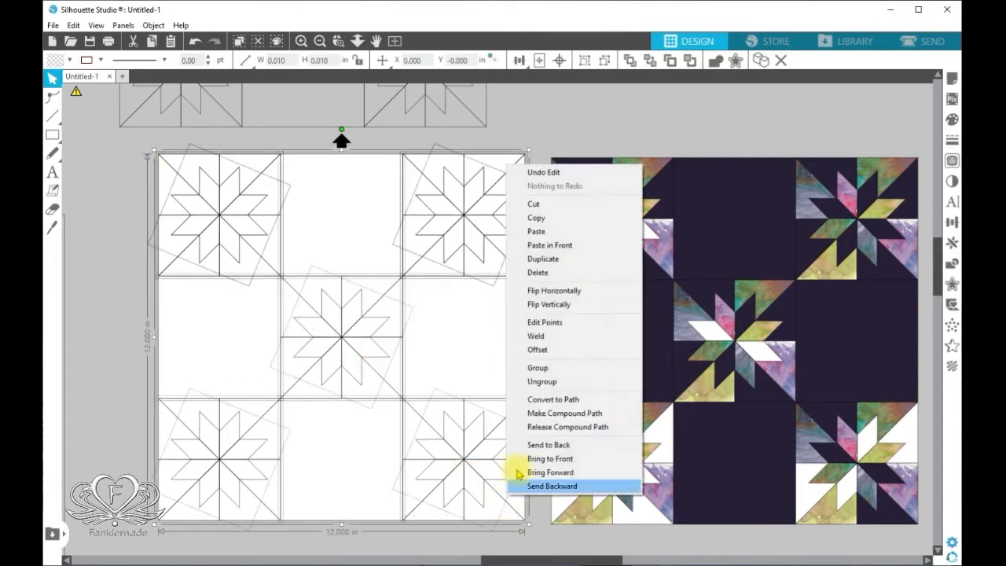
{"action": "left_click", "coordinate": [551, 382]}
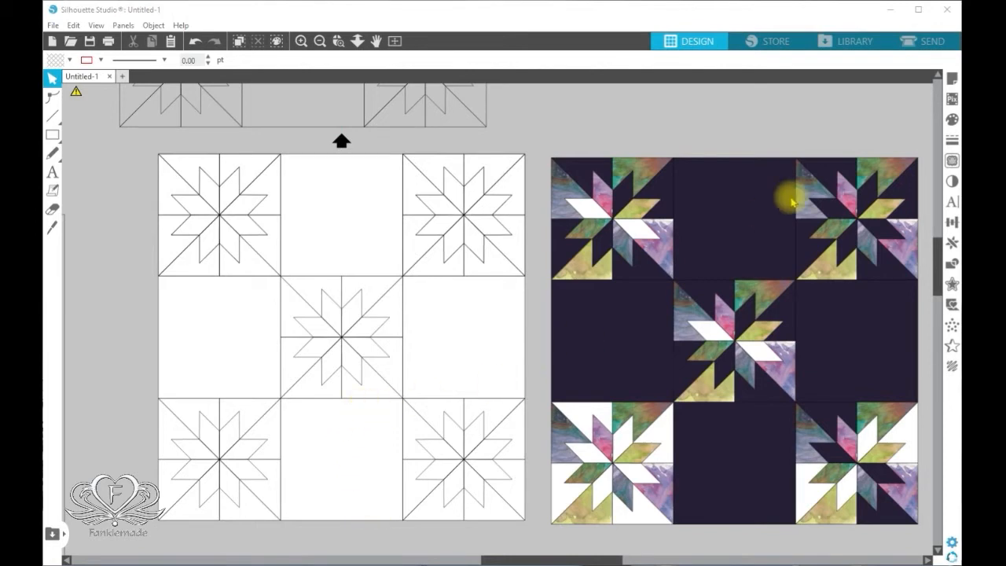
- Fill three large triangles of the upper-left star block: lower-right magenta, lower-left pale yellow, and upper-left green
{"action": "left_click", "coordinate": [952, 123]}
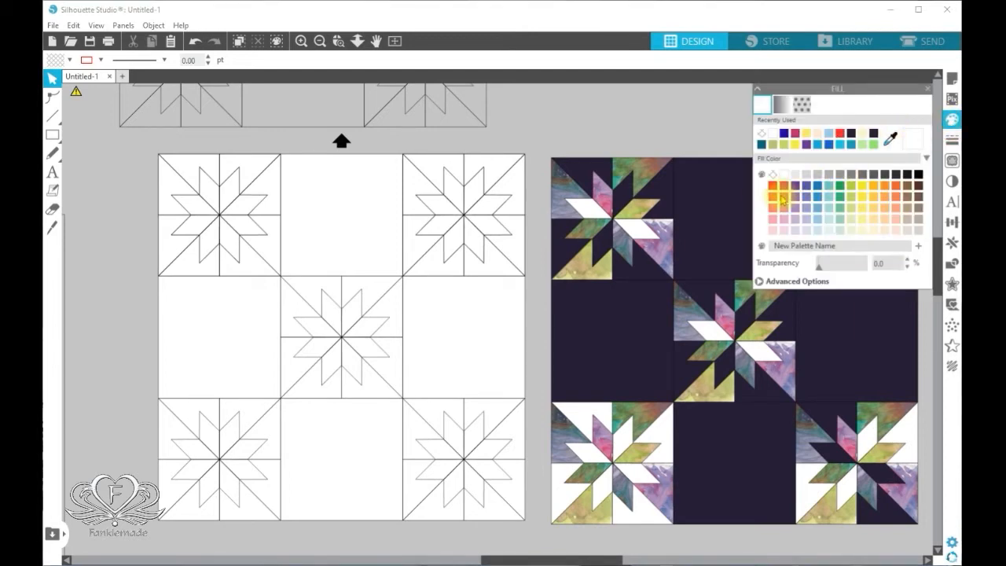
{"action": "left_click", "coordinate": [274, 218]}
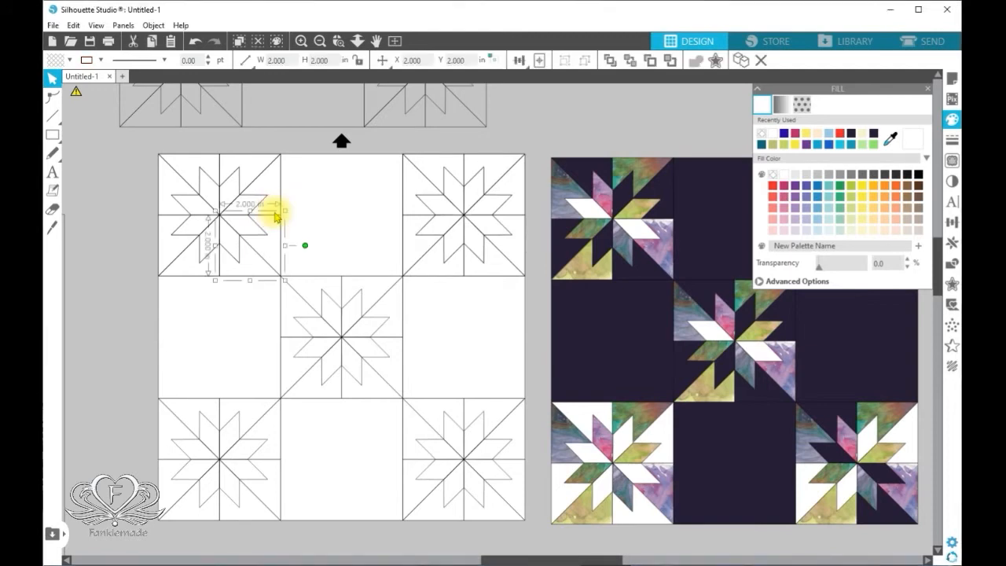
{"action": "left_click", "coordinate": [785, 186]}
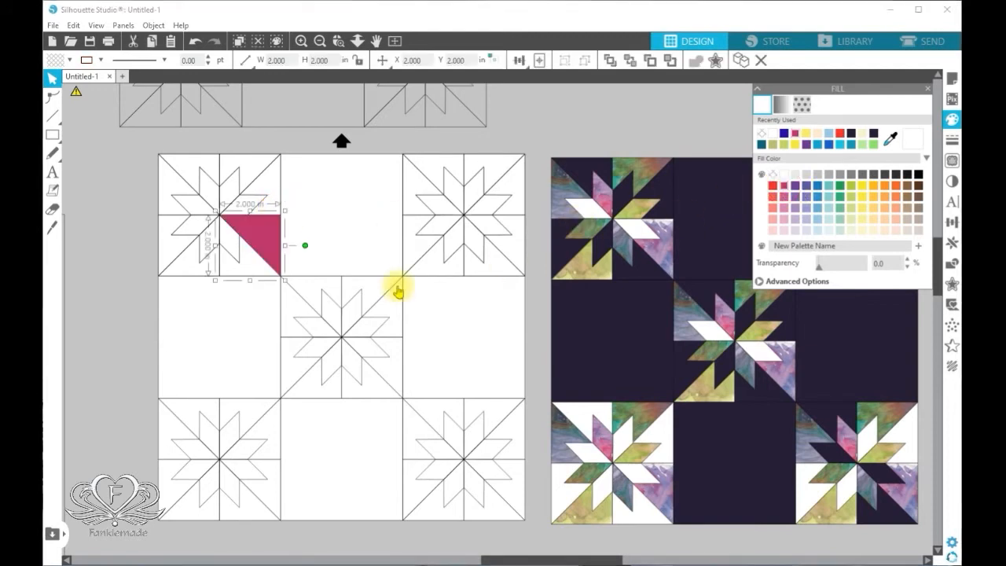
{"action": "left_click", "coordinate": [177, 278]}
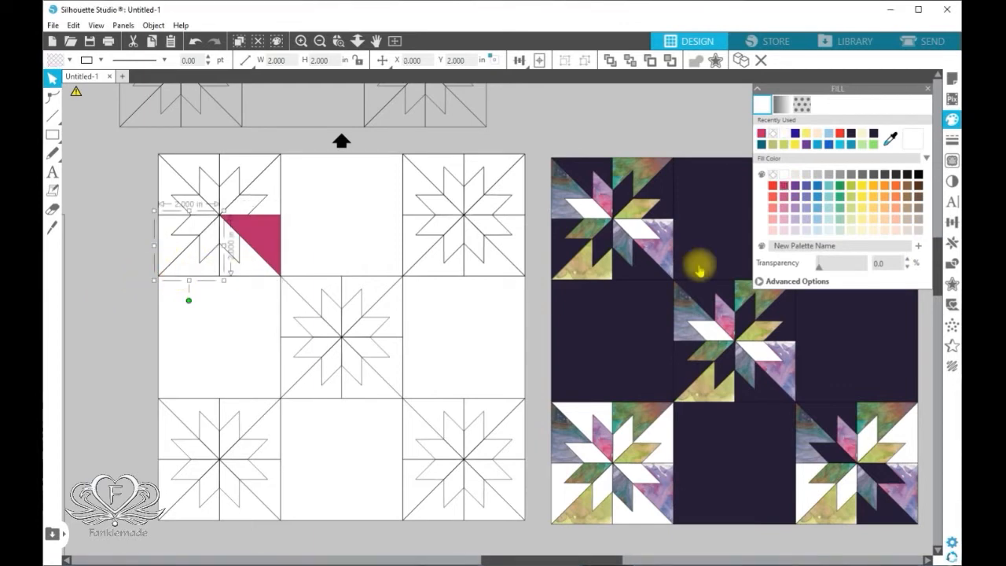
{"action": "left_click", "coordinate": [864, 224]}
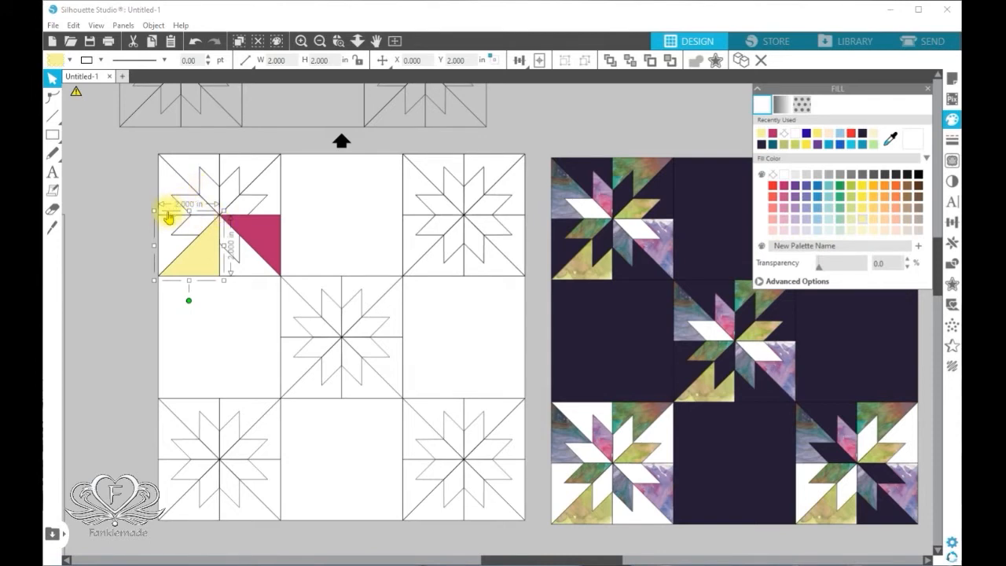
{"action": "left_click", "coordinate": [173, 174]}
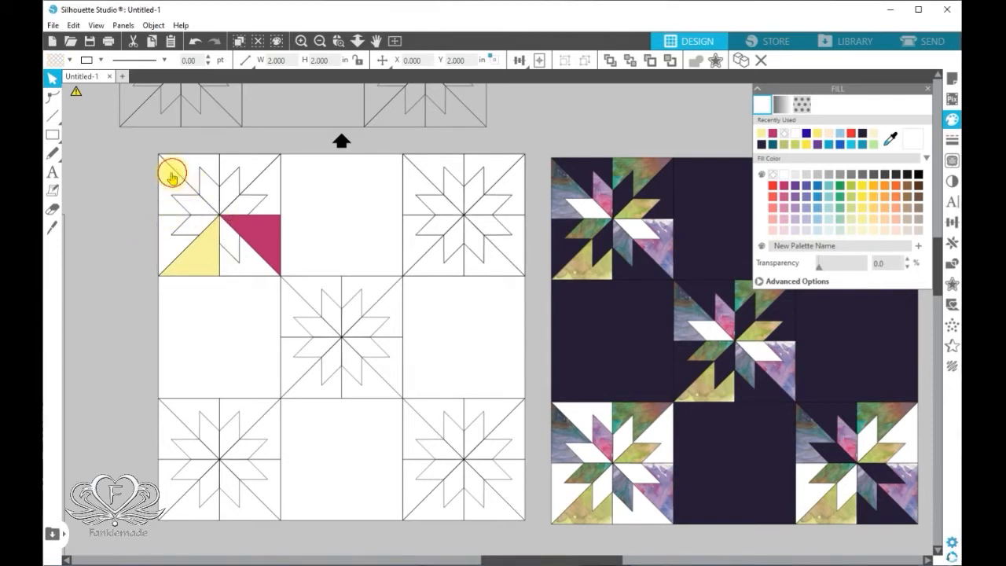
{"action": "left_click", "coordinate": [841, 197]}
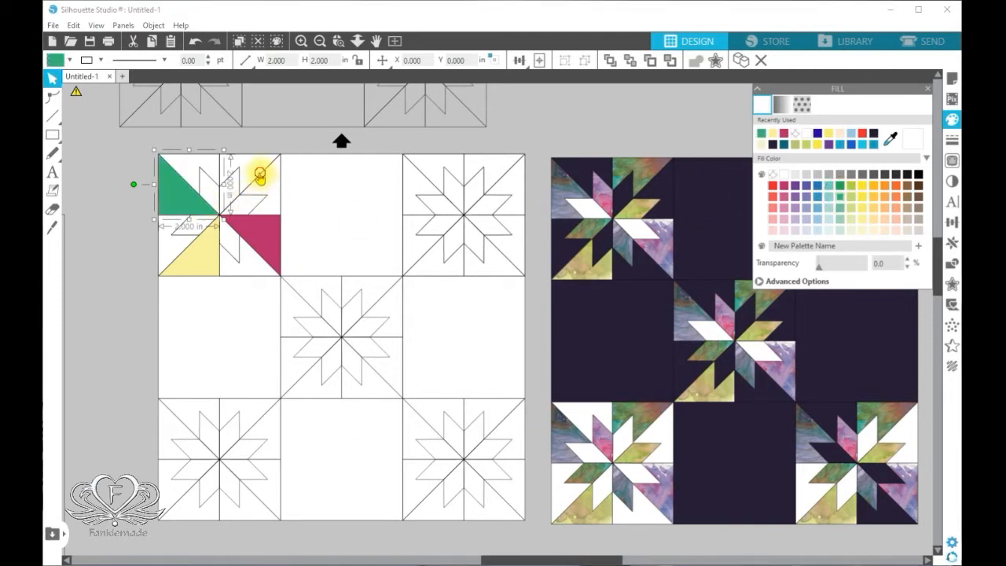
{"action": "left_click", "coordinate": [260, 178]}
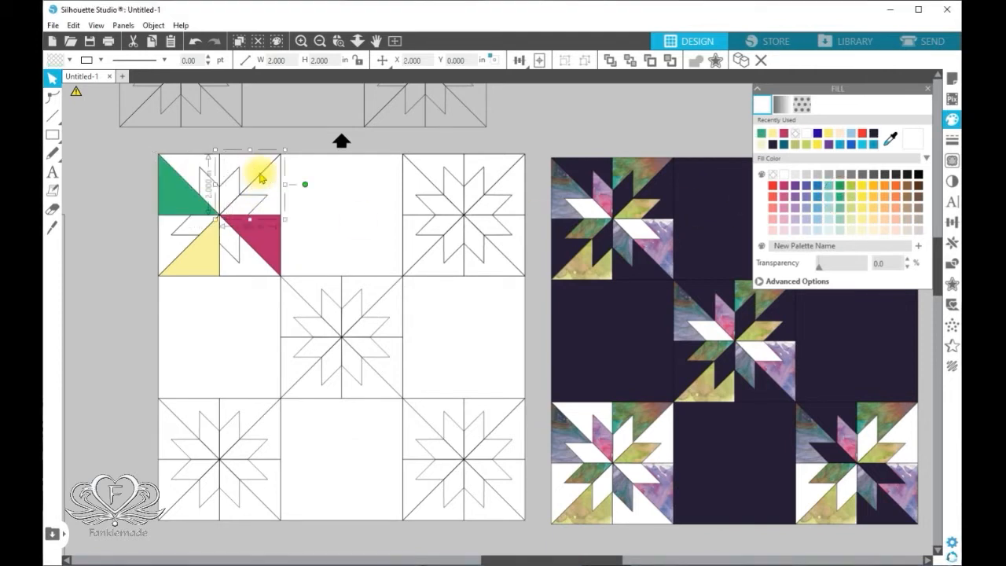
{"action": "left_click", "coordinate": [816, 207]}
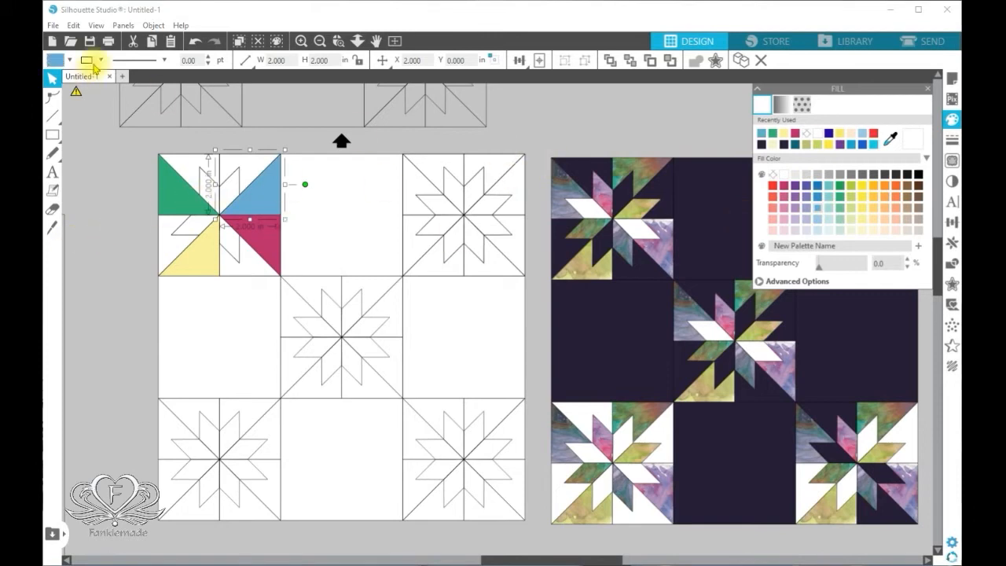
{"action": "left_click", "coordinate": [195, 41]}
- Fill the triangle along the top edge, just right of center, in the upper-left star block with light blue
{"action": "left_click", "coordinate": [243, 162]}
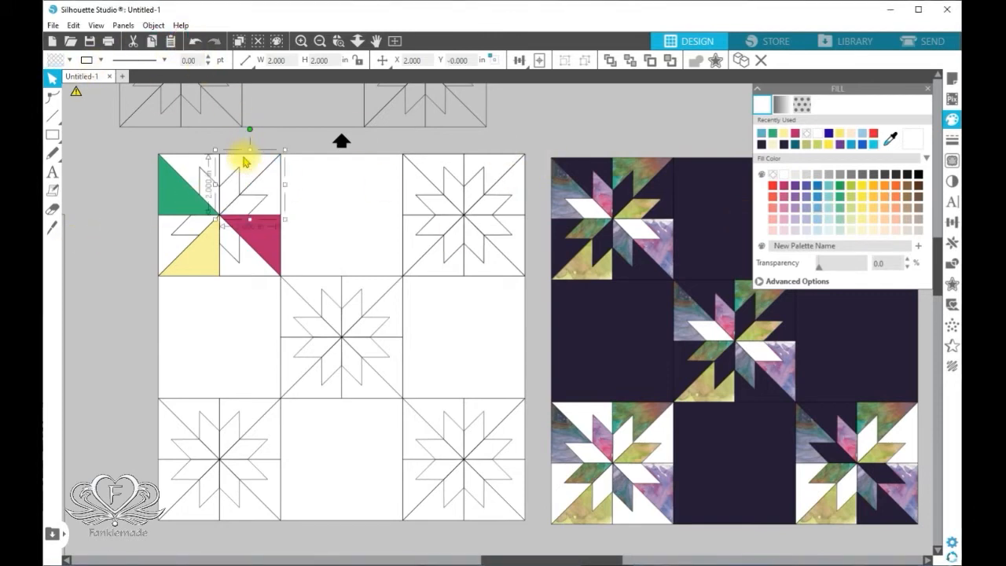
{"action": "left_click", "coordinate": [839, 206]}
{"action": "left_click", "coordinate": [817, 210]}
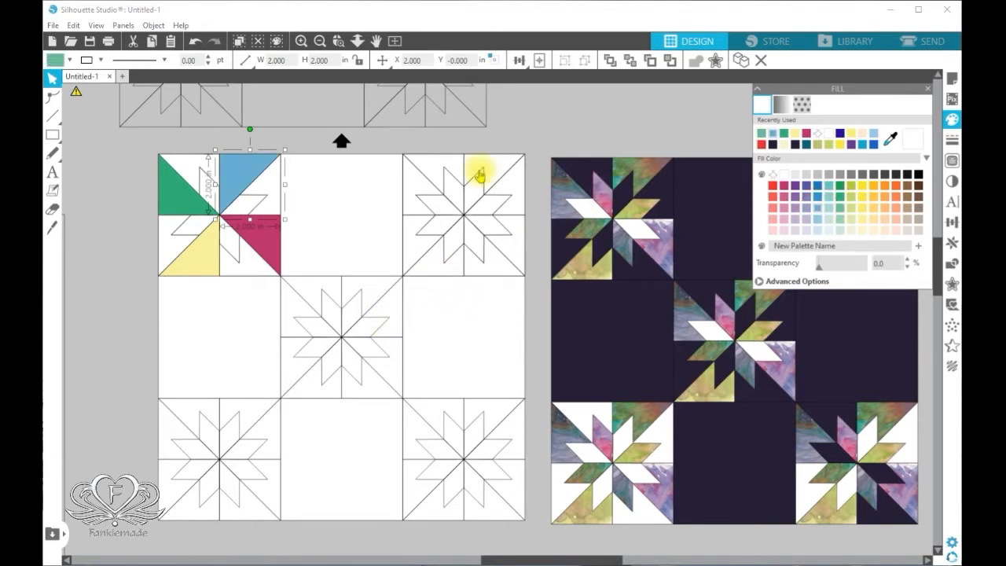
{"action": "left_click", "coordinate": [145, 277]}
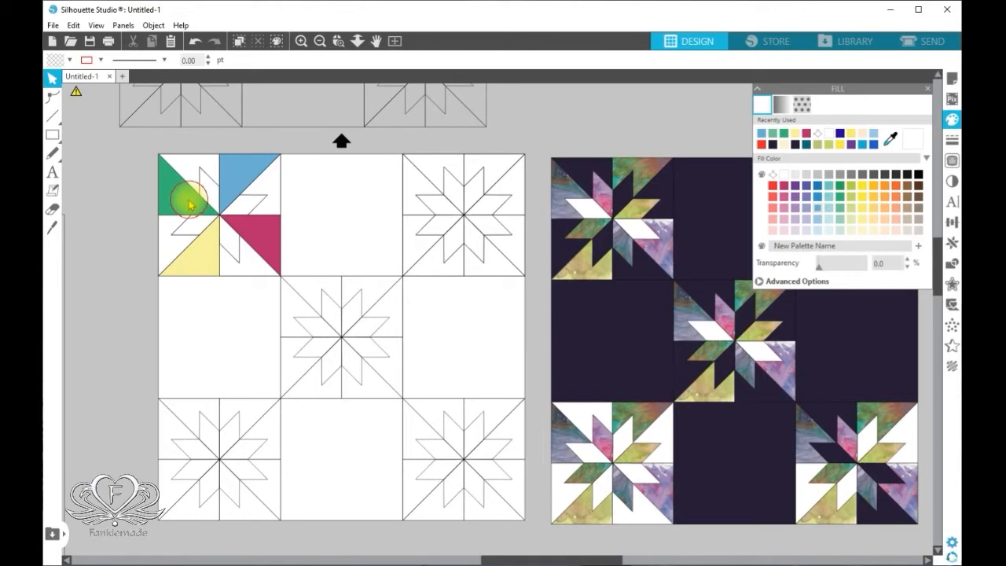
- Send the green, blue, magenta and yellow triangles of the upper-left star block to the back, behind the star's diamonds
{"action": "left_click", "coordinate": [189, 205]}
{"action": "right_click", "coordinate": [189, 205]}
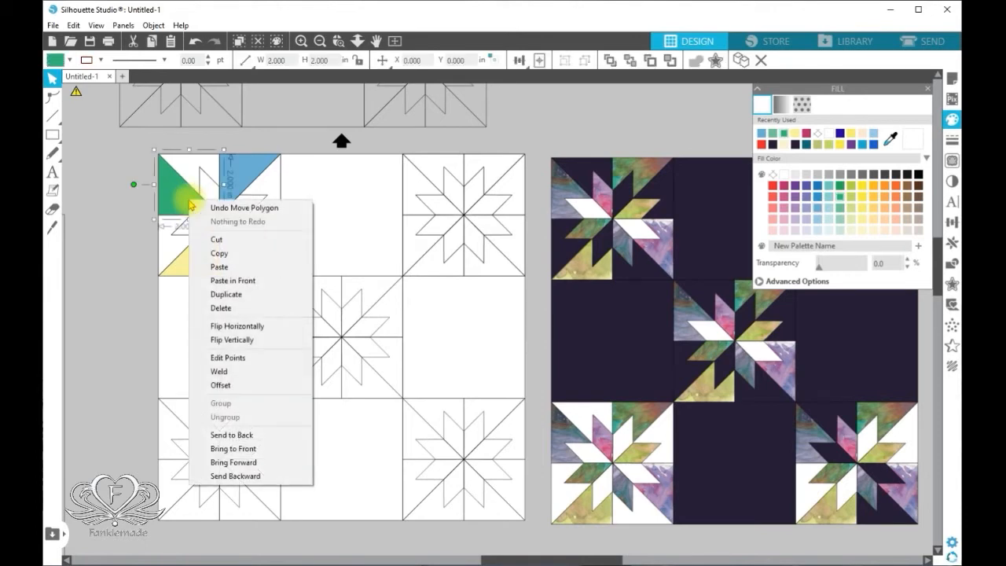
{"action": "left_click", "coordinate": [258, 434]}
{"action": "left_click", "coordinate": [256, 179]}
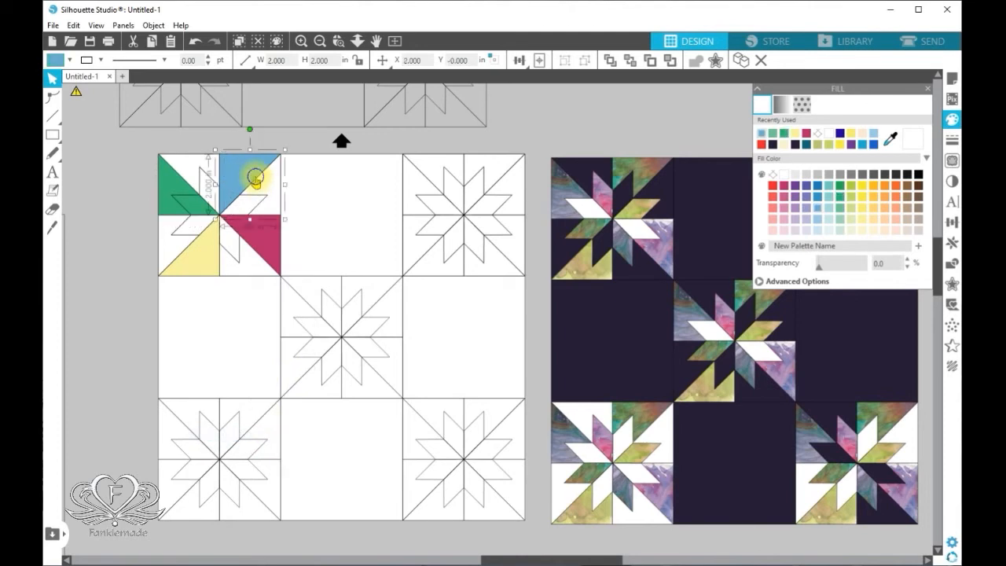
{"action": "right_click", "coordinate": [258, 175]}
{"action": "left_click", "coordinate": [319, 412]}
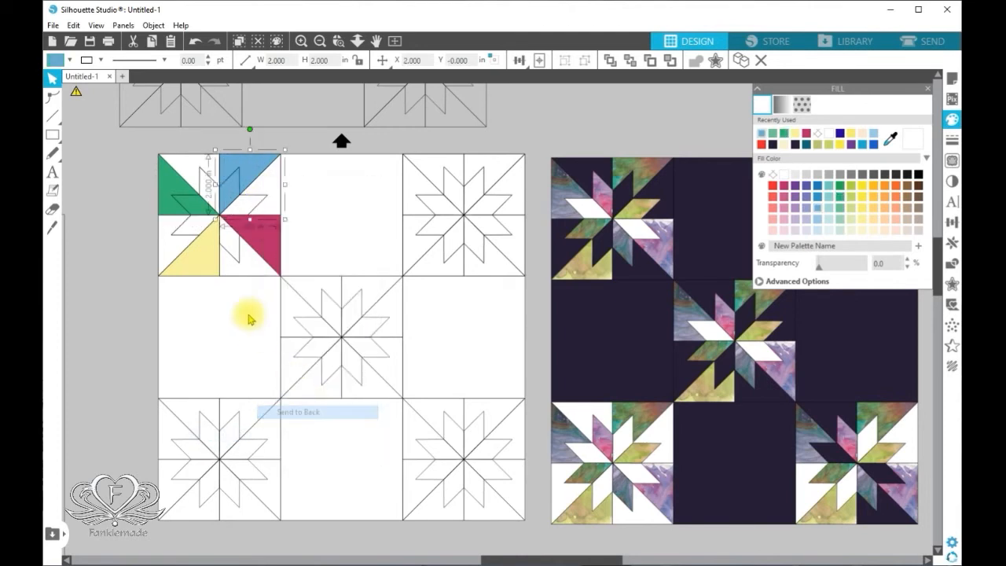
{"action": "left_click", "coordinate": [267, 250]}
{"action": "right_click", "coordinate": [269, 247]}
{"action": "left_click", "coordinate": [338, 484]}
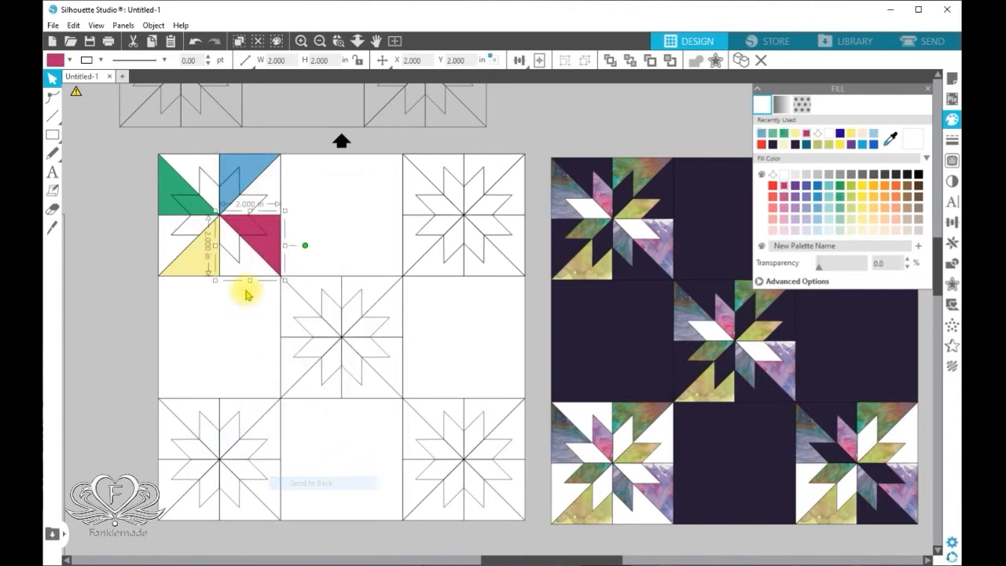
{"action": "left_click", "coordinate": [197, 259]}
{"action": "right_click", "coordinate": [197, 261]}
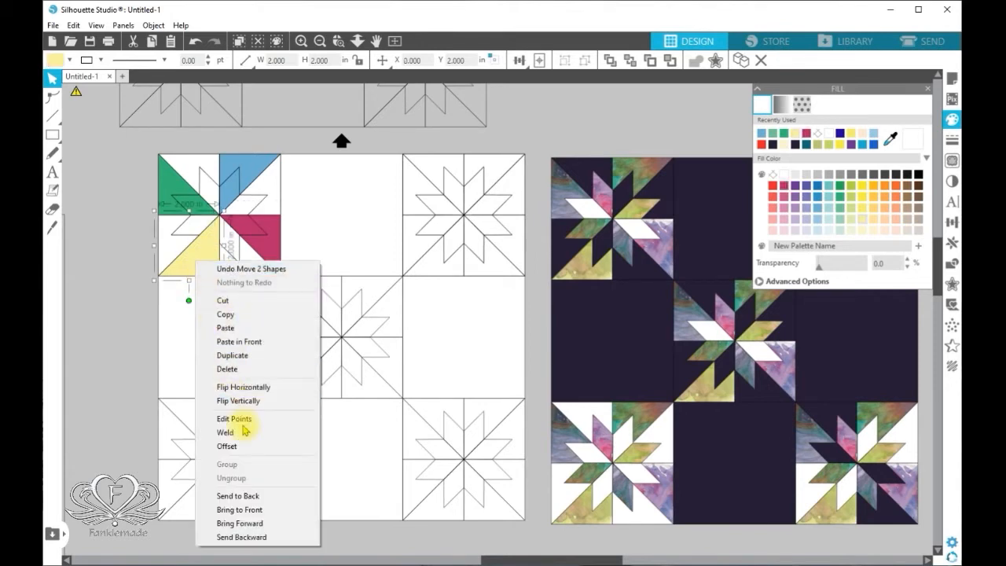
{"action": "left_click", "coordinate": [259, 495]}
{"action": "left_click", "coordinate": [225, 251]}
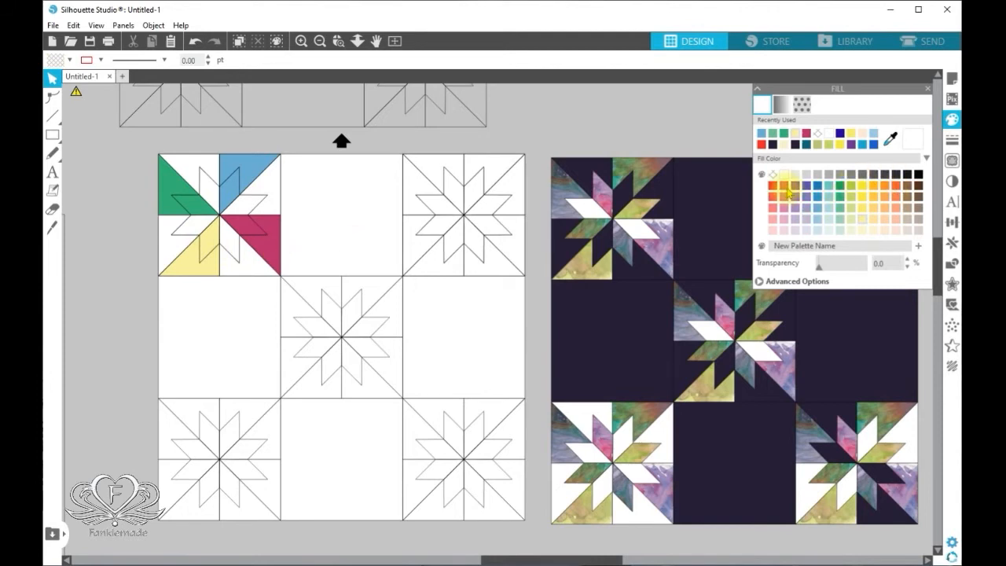
- Change the magenta triangle's fill to the muted custom shade A03D6A using the advanced color options
{"action": "left_click", "coordinate": [275, 250]}
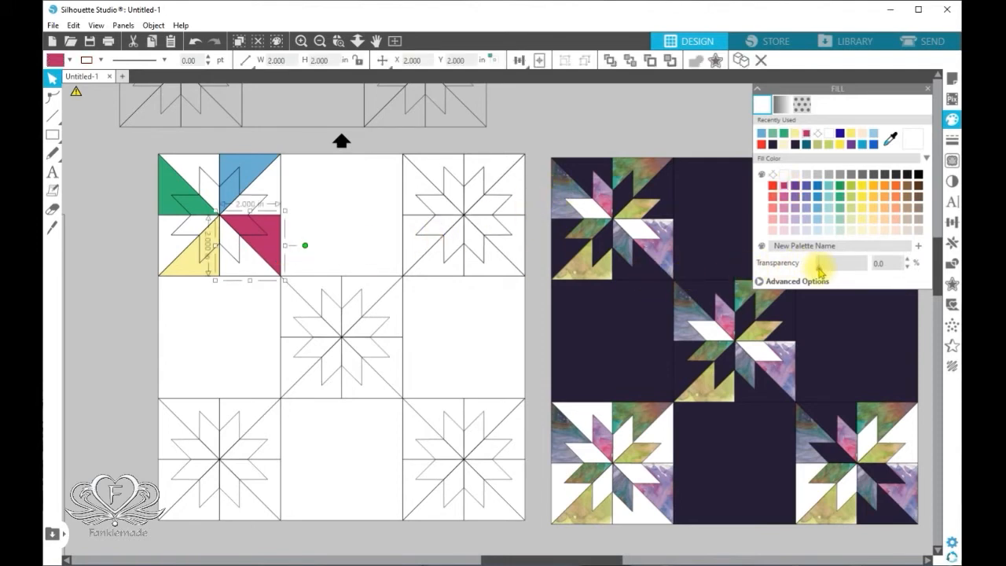
{"action": "mouse_move", "coordinate": [819, 270]}
{"action": "left_mouse_down"}
{"action": "mouse_move", "coordinate": [849, 268]}
{"action": "mouse_move", "coordinate": [809, 271]}
{"action": "left_mouse_up"}
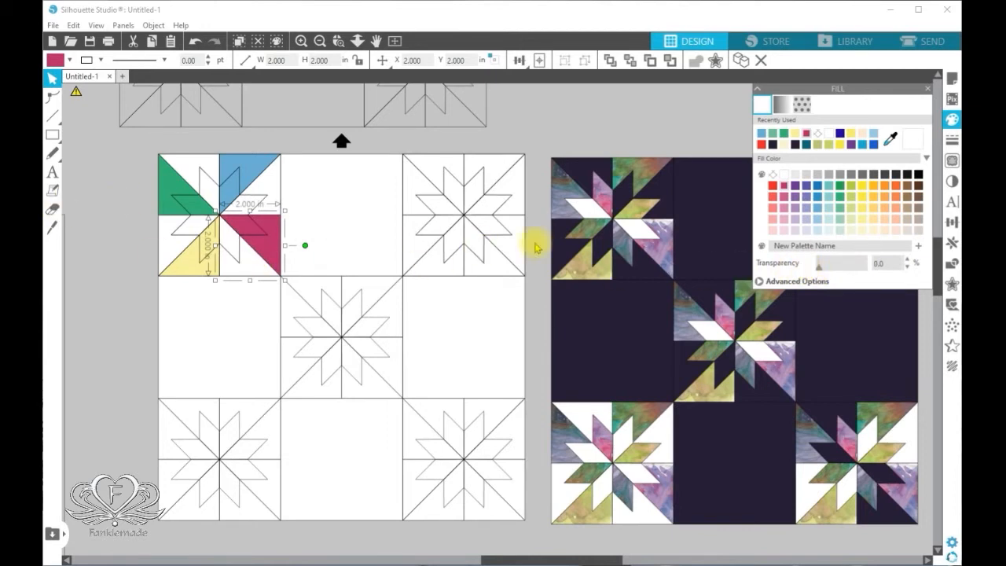
{"action": "left_click", "coordinate": [759, 281]}
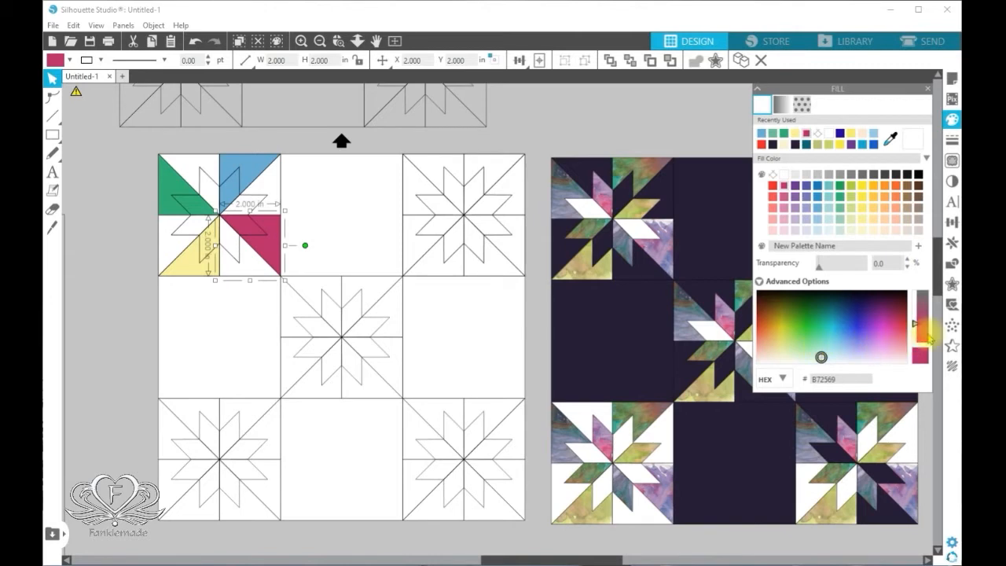
{"action": "mouse_move", "coordinate": [913, 322]}
{"action": "left_mouse_down"}
{"action": "mouse_move", "coordinate": [916, 346]}
{"action": "mouse_move", "coordinate": [914, 316]}
{"action": "left_mouse_up"}
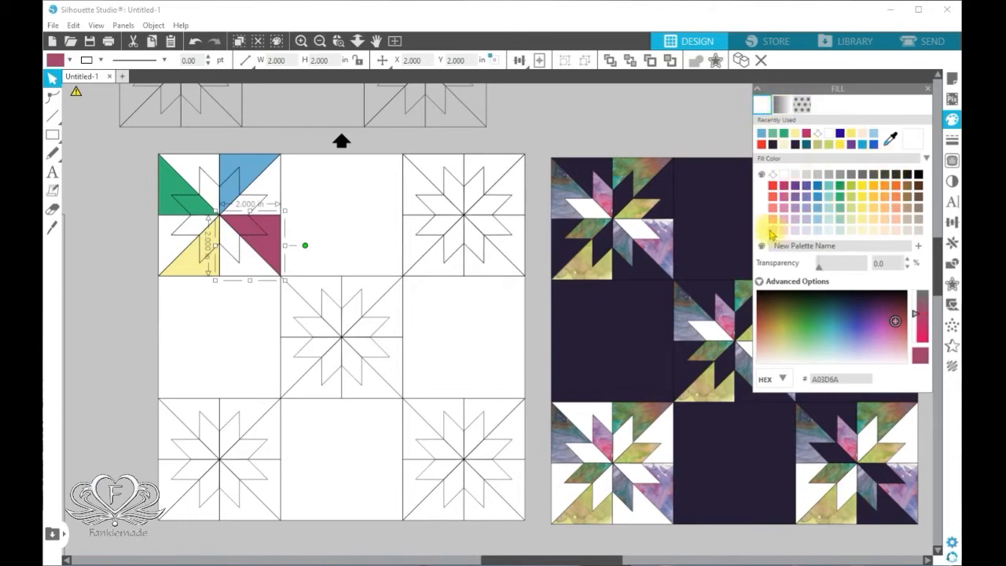
- Fill the lower-right triangle with the purple-and-white gradient with dark ends, and remove the gradient stop just right of the middle white one
{"action": "left_click", "coordinate": [783, 105]}
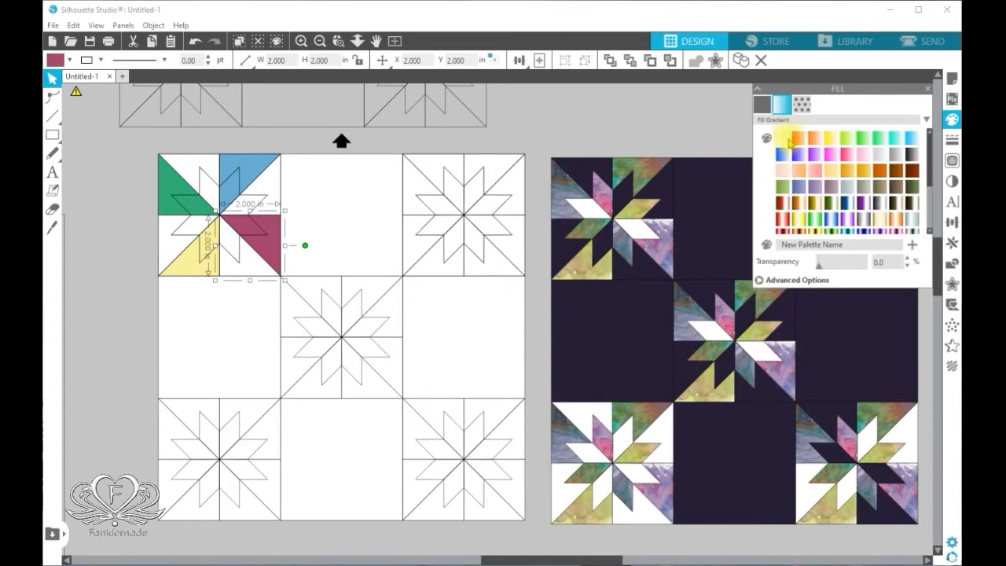
{"action": "left_click", "coordinate": [846, 219]}
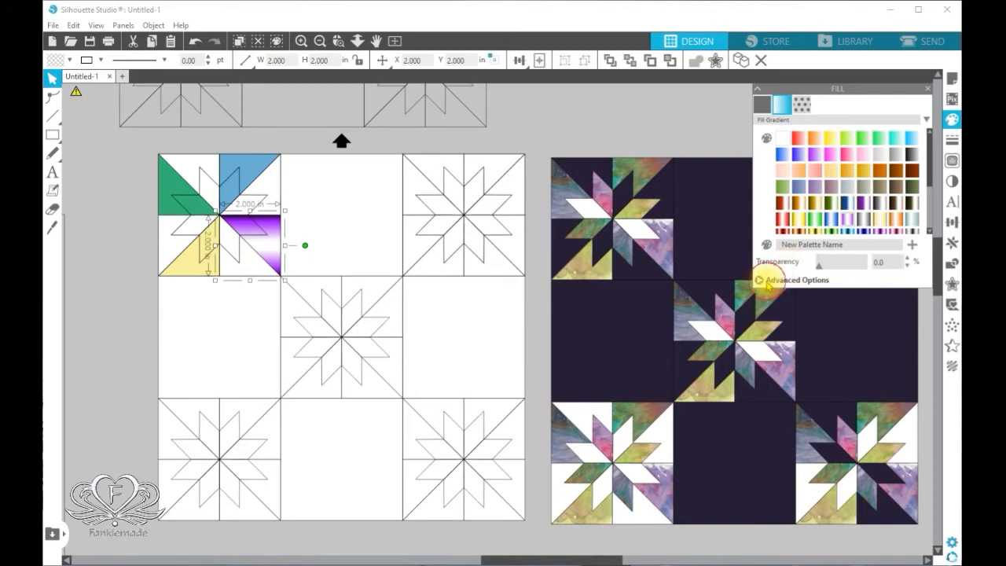
{"action": "left_click", "coordinate": [768, 283]}
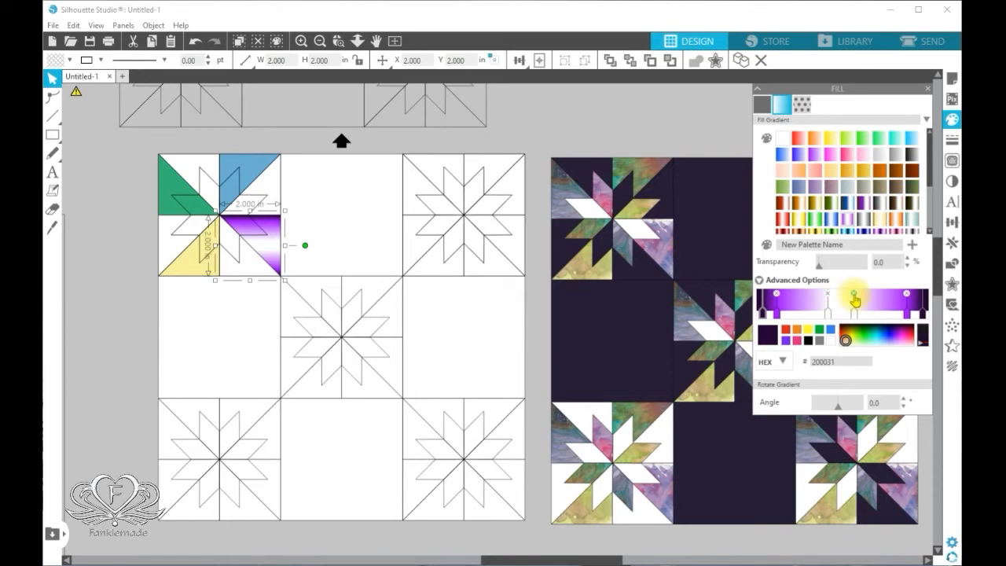
{"action": "left_click", "coordinate": [854, 295]}
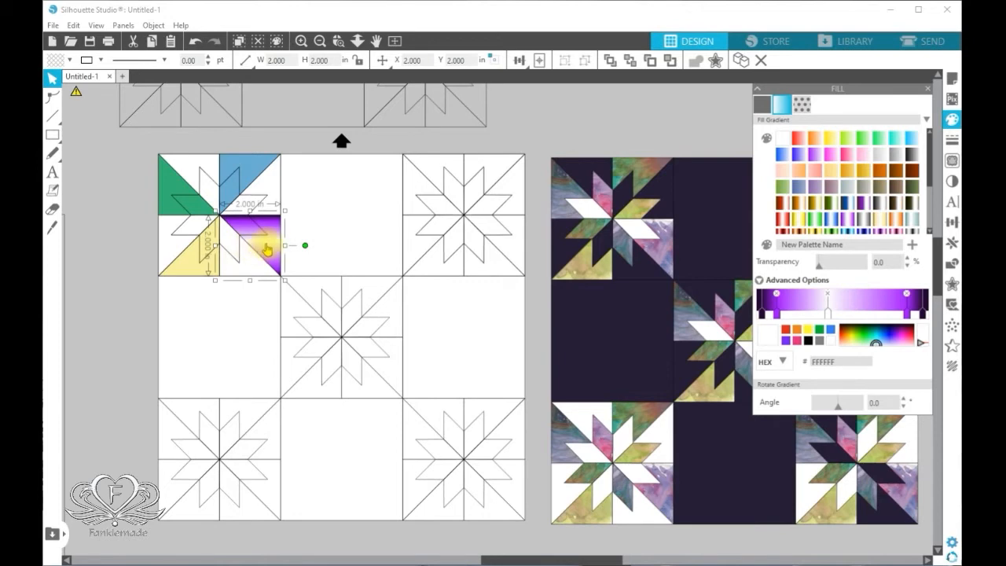
- Move the purple stop beside the gradient's dark left end closer to the white middle stop in the lower-right triangle's fill
{"action": "left_click", "coordinate": [776, 306]}
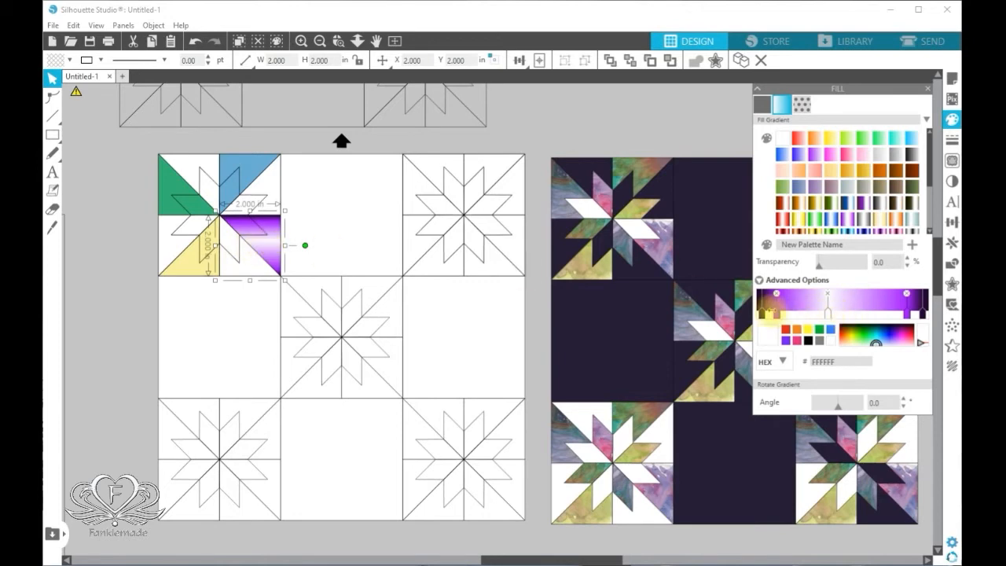
{"action": "left_click_drag", "start_coordinate": [777, 302], "coordinate": [812, 304]}
{"action": "left_click", "coordinate": [895, 335]}
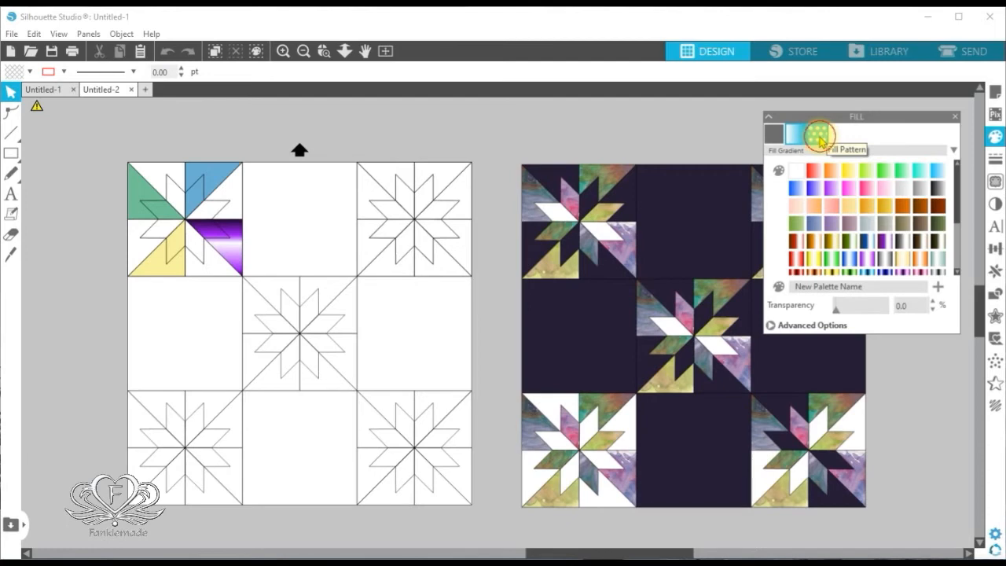
- Fill the plain square at the quilt's middle right with the white, blue and black plaid pattern
{"action": "left_click", "coordinate": [819, 135]}
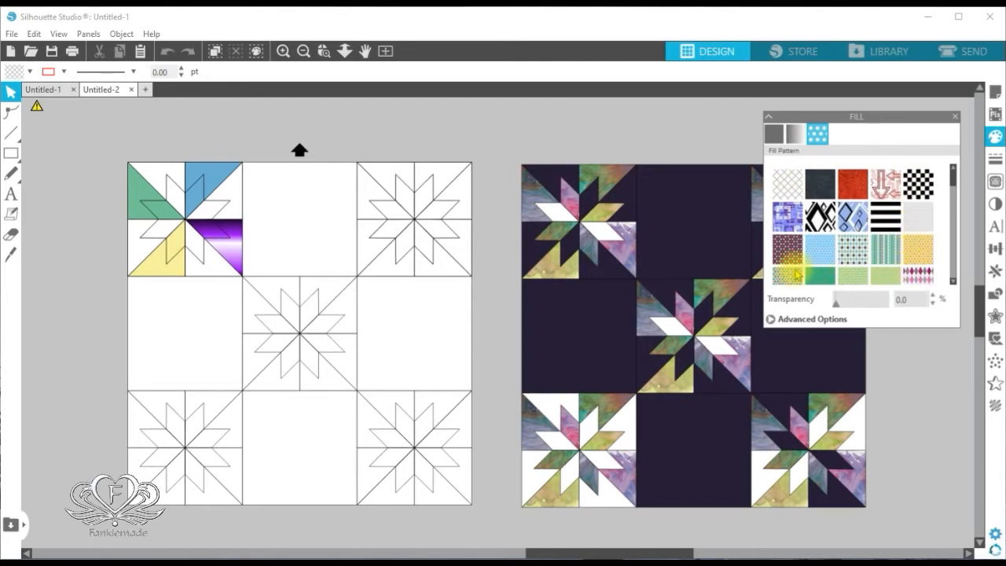
{"action": "mouse_move", "coordinate": [952, 176]}
{"action": "left_mouse_down"}
{"action": "mouse_move", "coordinate": [951, 189]}
{"action": "mouse_move", "coordinate": [954, 179]}
{"action": "left_mouse_up"}
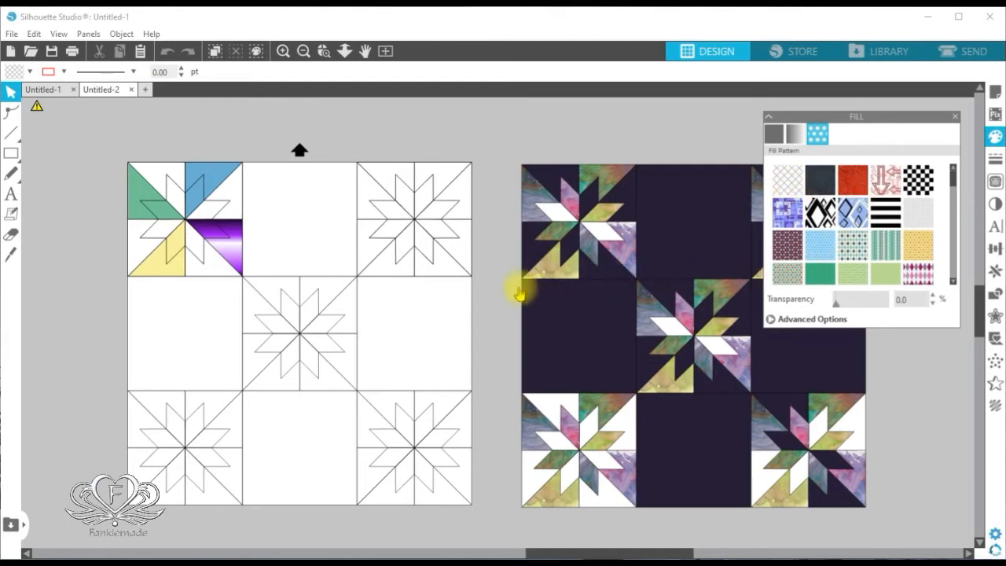
{"action": "left_click", "coordinate": [448, 287]}
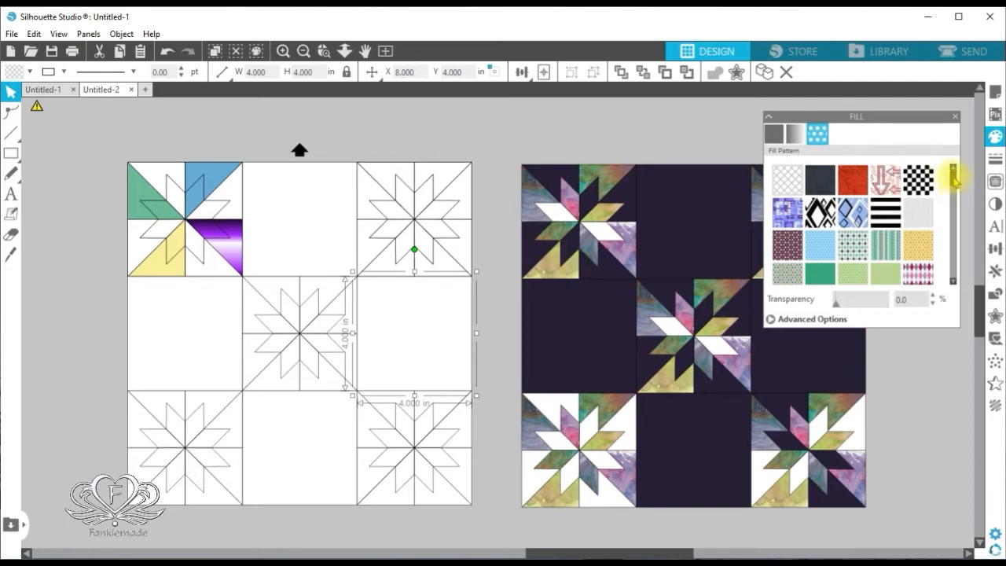
{"action": "left_click_drag", "start_coordinate": [954, 173], "coordinate": [954, 200]}
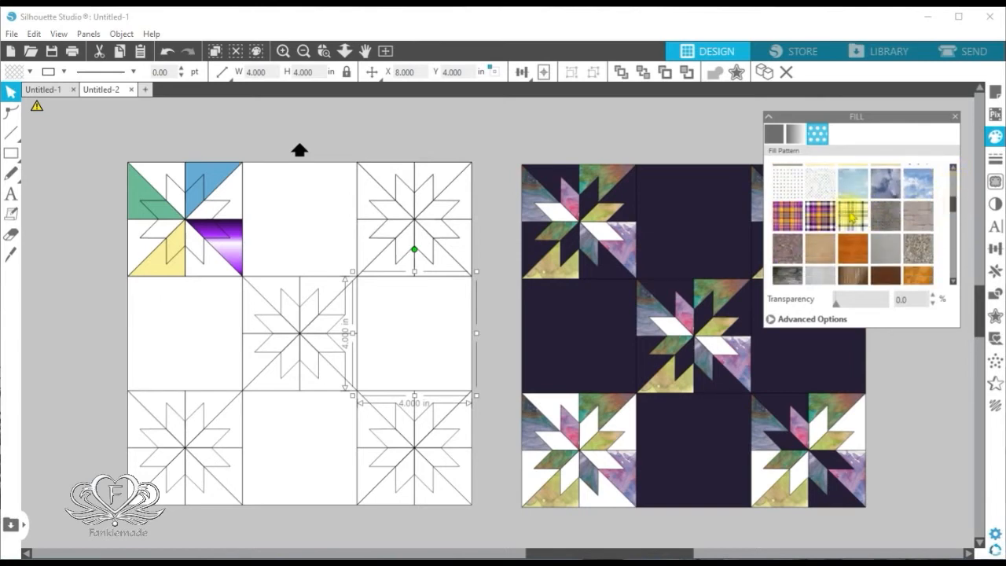
{"action": "left_click", "coordinate": [849, 217]}
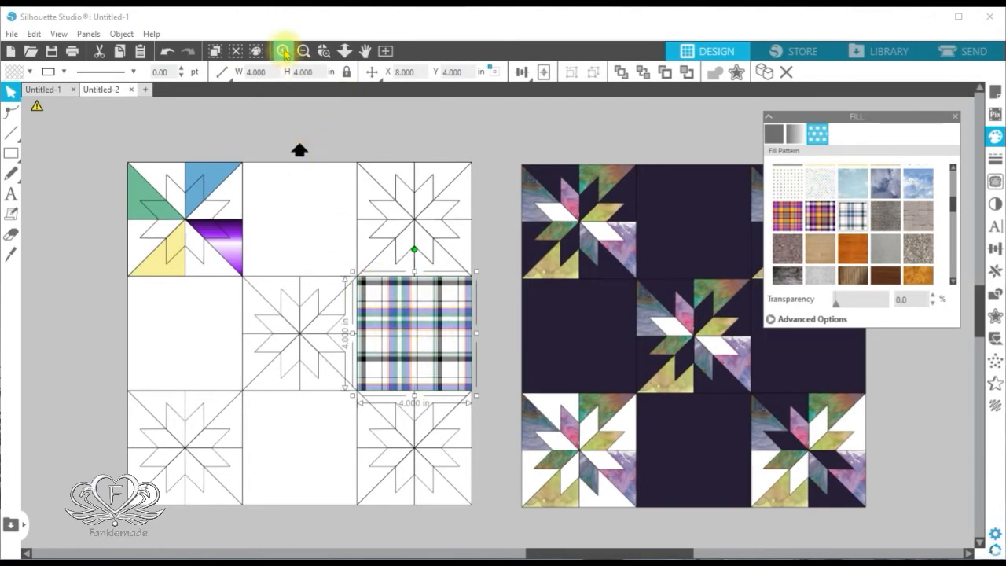
- Try 13% transparency on the plaid square's pattern fill, and return it to 0%
{"action": "left_click", "coordinate": [283, 52]}
{"action": "left_click", "coordinate": [283, 52]}
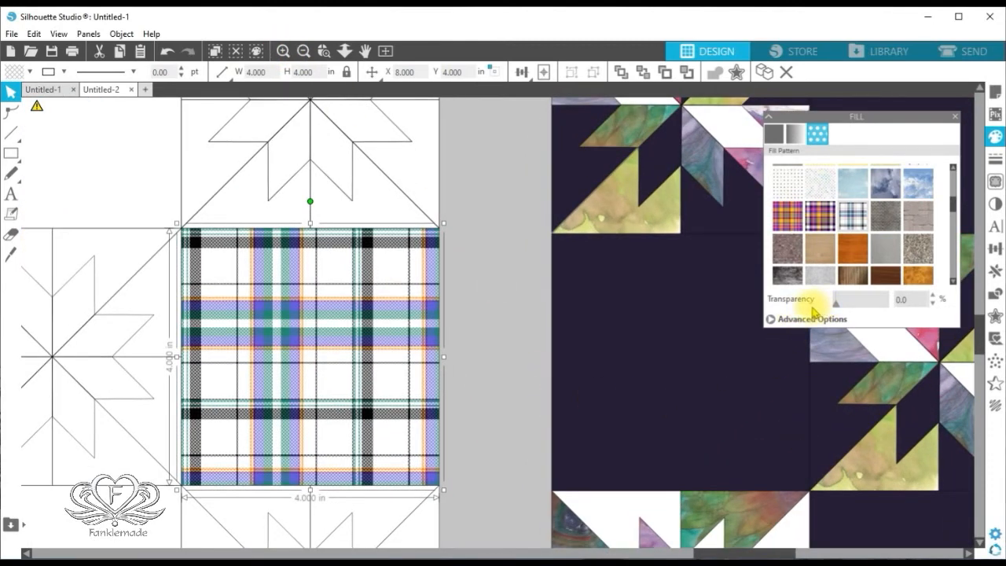
{"action": "mouse_move", "coordinate": [836, 307]}
{"action": "left_mouse_down"}
{"action": "mouse_move", "coordinate": [858, 309]}
{"action": "mouse_move", "coordinate": [836, 302]}
{"action": "left_mouse_up"}
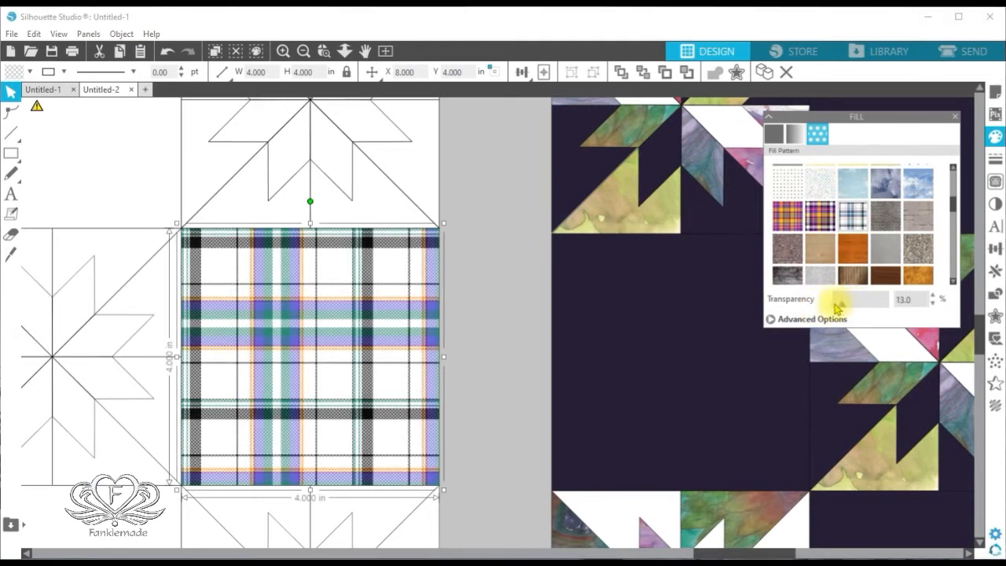
- Expand the advanced pattern options, mirror the plaid horizontally and vertically, and leave it on Maintain Aspect Ratio
{"action": "left_click", "coordinate": [770, 320]}
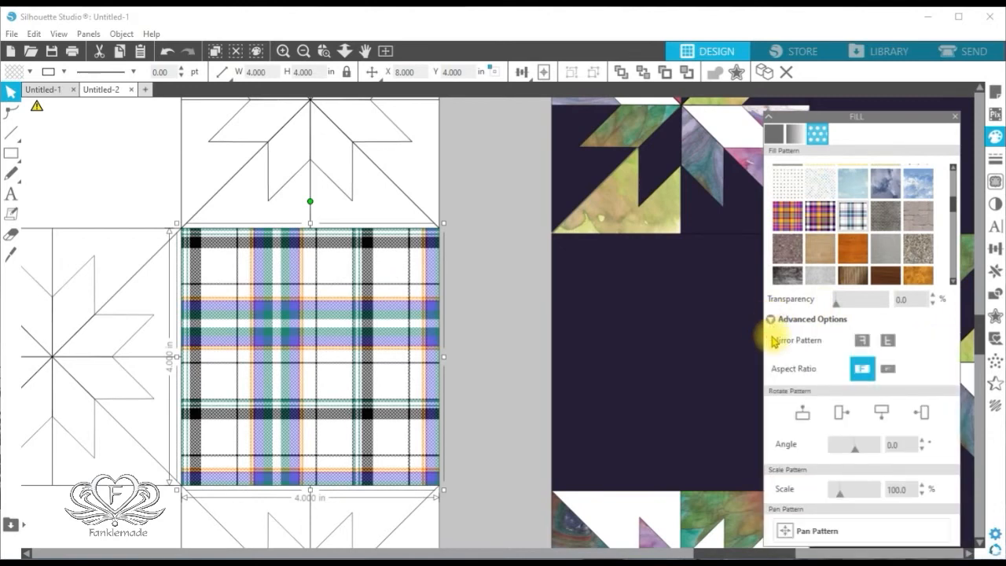
{"action": "left_click", "coordinate": [864, 341]}
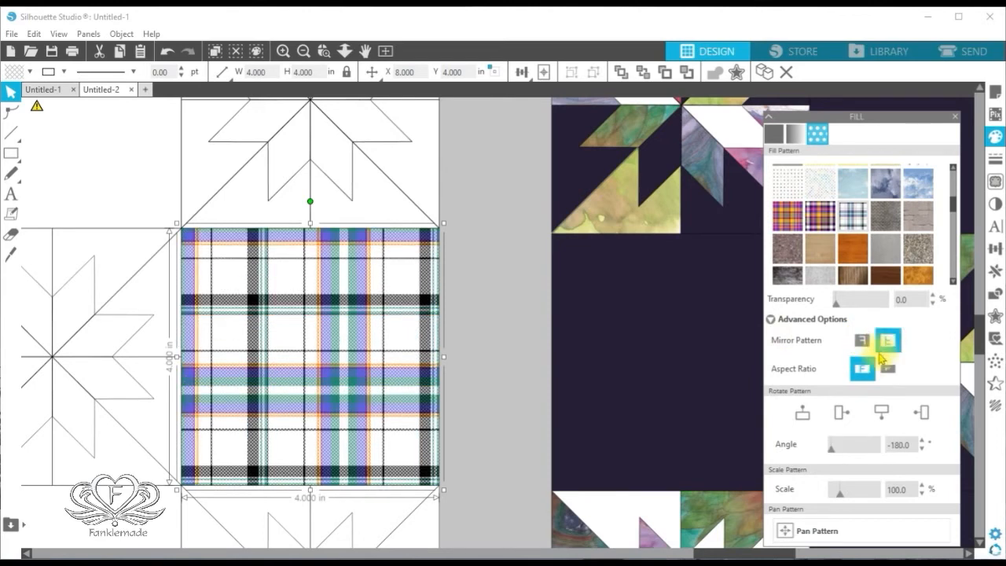
{"action": "left_click", "coordinate": [859, 371]}
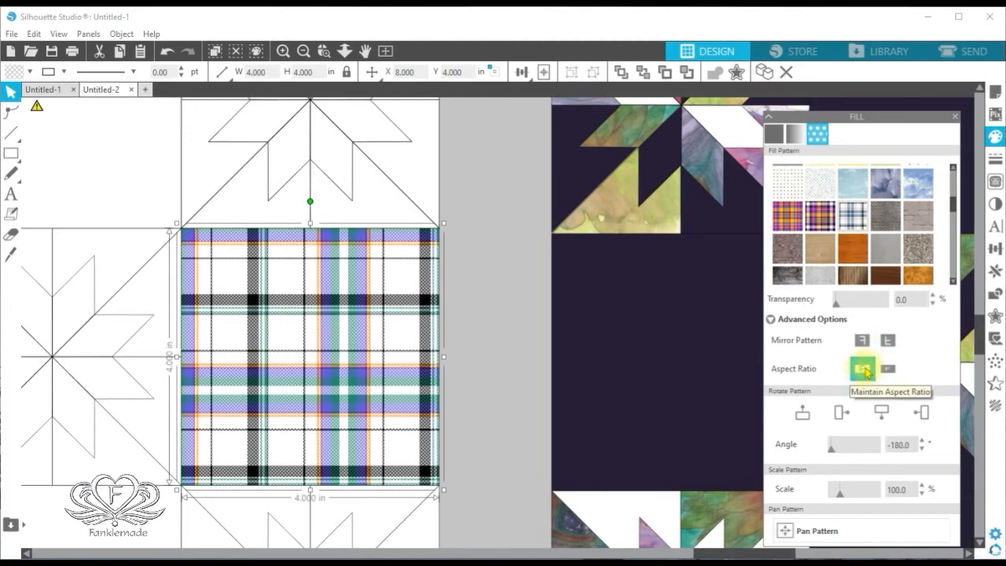
{"action": "left_click", "coordinate": [888, 371]}
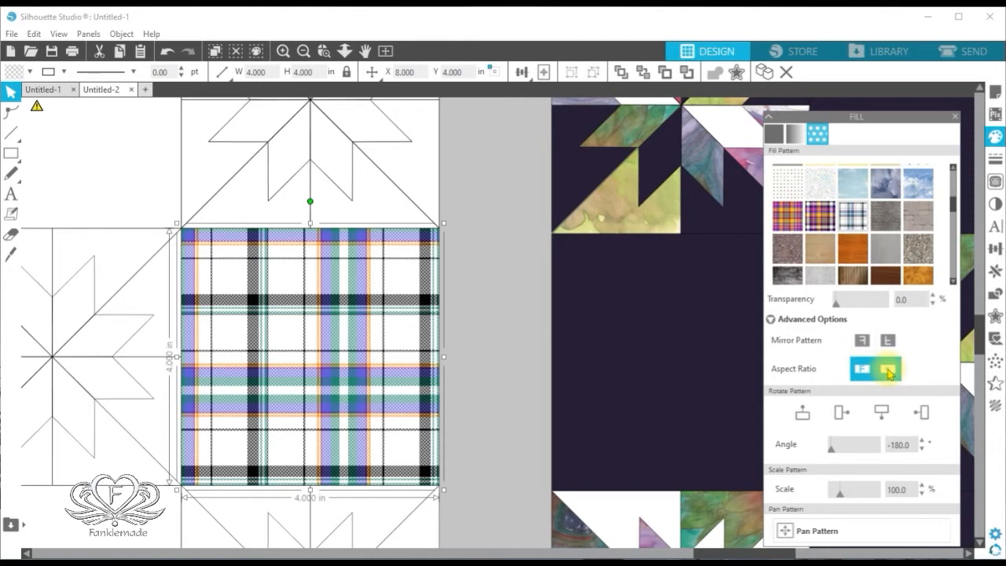
{"action": "left_click", "coordinate": [861, 371]}
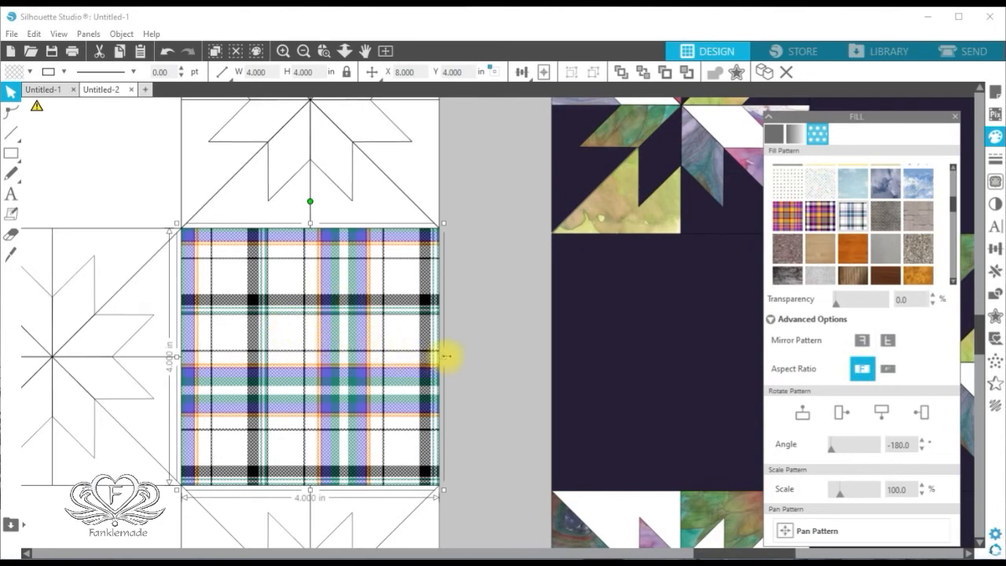
- Try resizing the plaid square with Maintain and with Stretch Aspect Ratio, widening it to about 7.17 in, and undo the widening
{"action": "left_click_drag", "start_coordinate": [445, 355], "coordinate": [445, 378]}
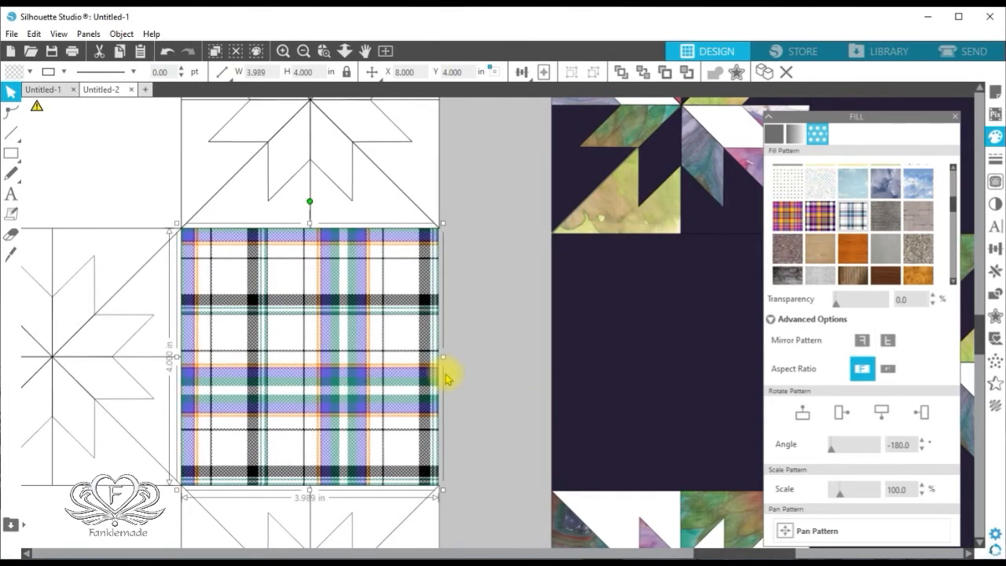
{"action": "left_click", "coordinate": [891, 374]}
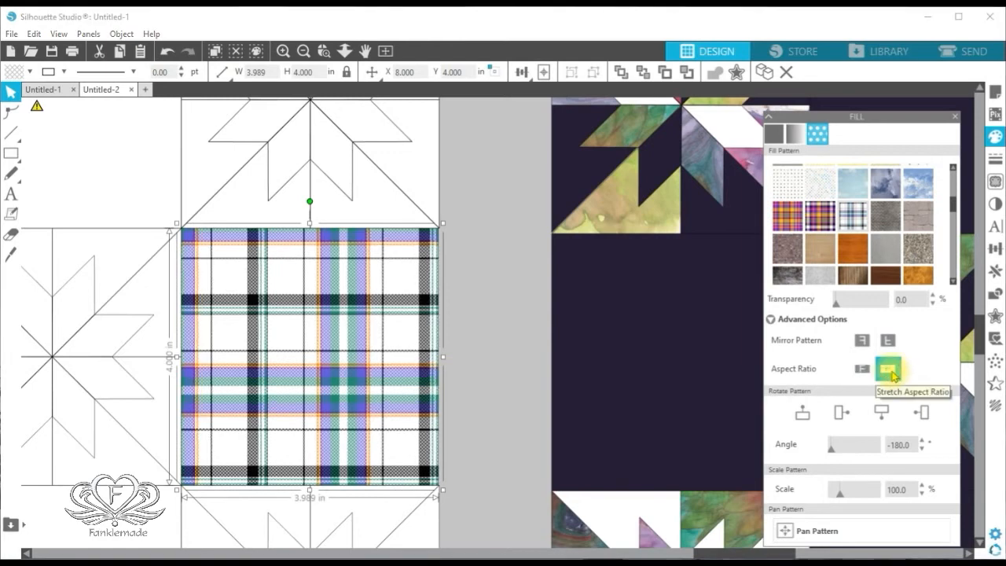
{"action": "left_click_drag", "start_coordinate": [445, 357], "coordinate": [651, 382]}
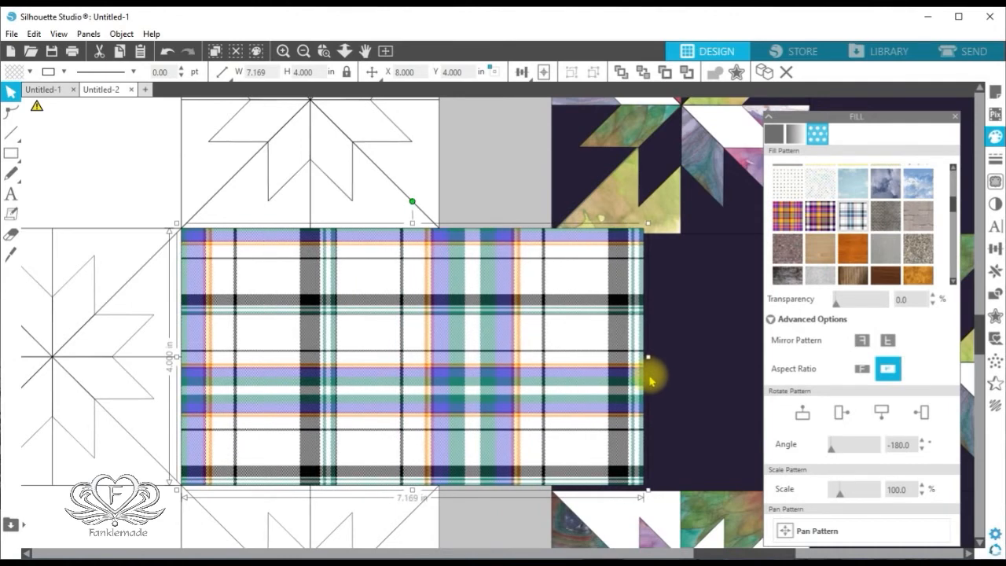
{"action": "left_click", "coordinate": [167, 53]}
{"action": "left_click", "coordinate": [167, 53]}
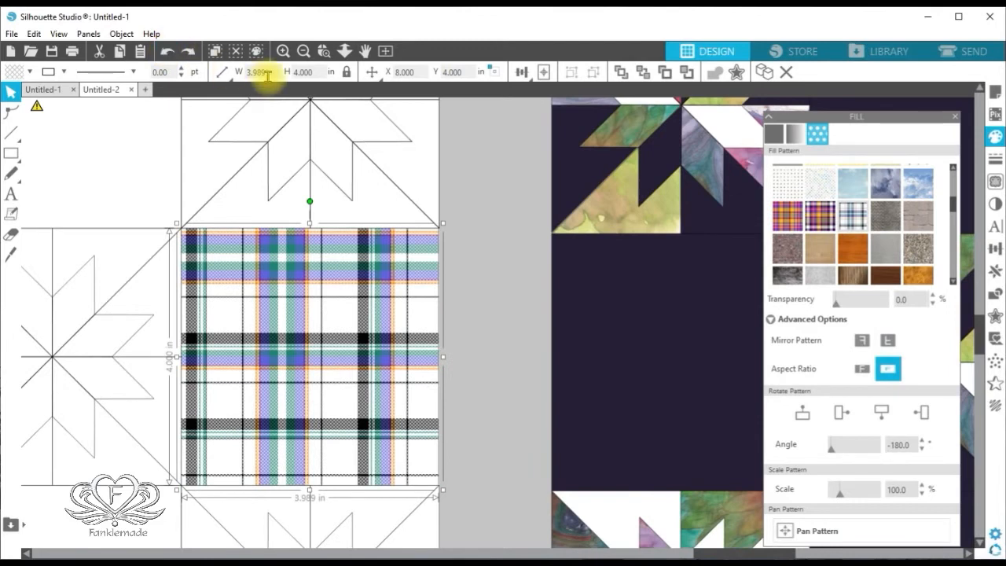
- Set the plaid square's width to 4.000 in
{"action": "left_click_drag", "start_coordinate": [274, 75], "coordinate": [207, 72]}
{"action": "left_click", "coordinate": [346, 72]}
{"action": "type", "text": "400"}
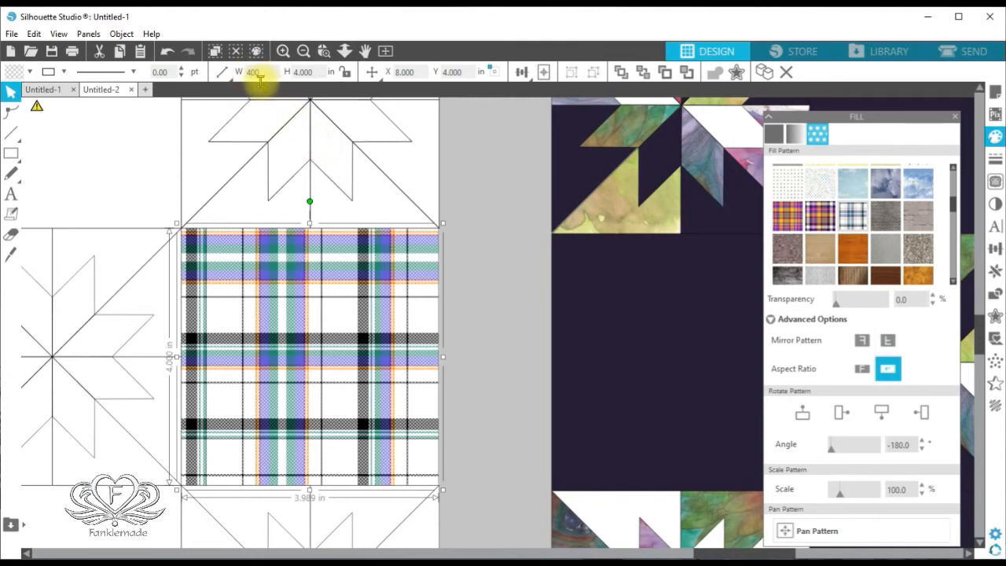
{"action": "key", "text": "Return"}
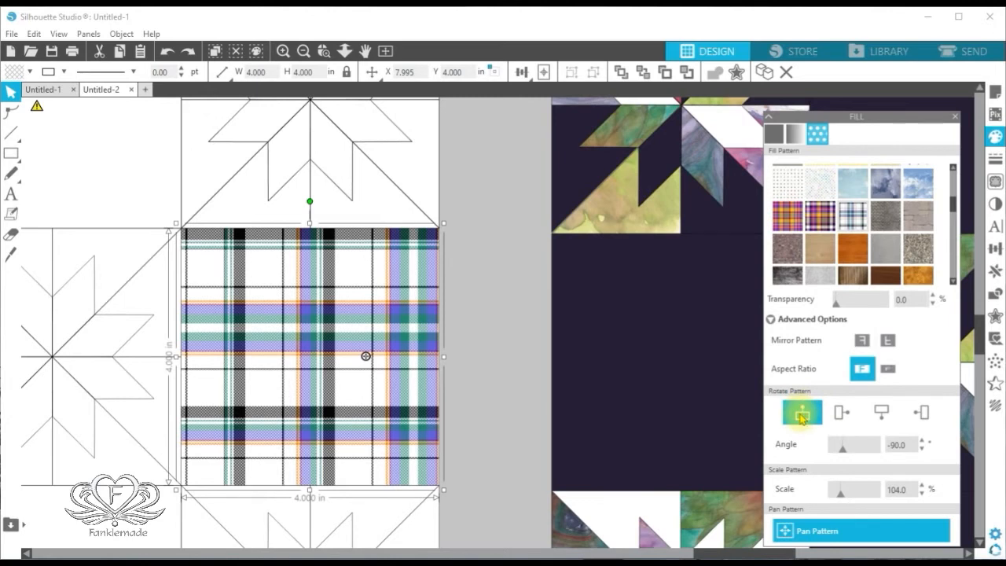
- Rotate the plaid pattern through the preset directions, finishing at an angle of 0°
{"action": "left_click", "coordinate": [882, 412]}
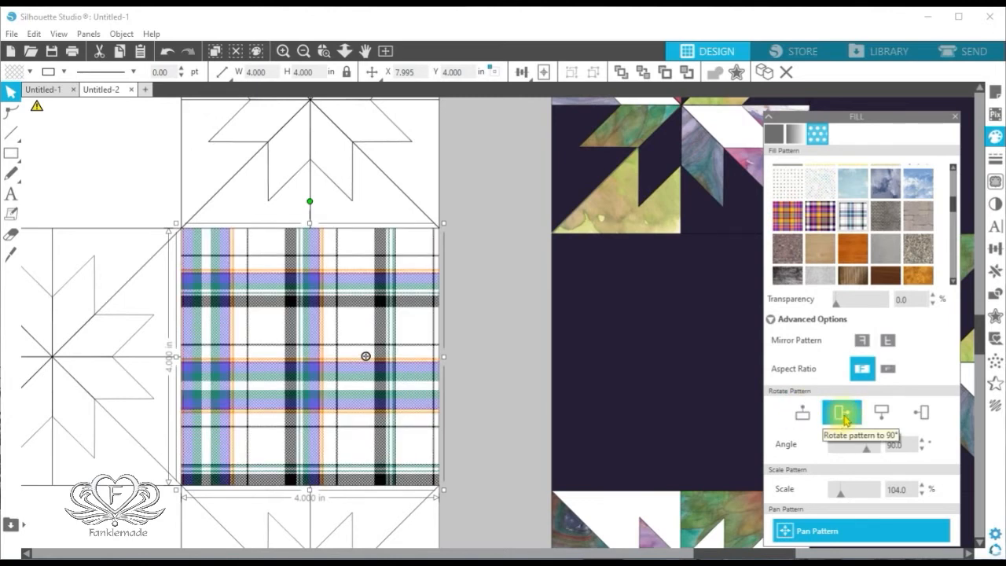
{"action": "left_click", "coordinate": [885, 413]}
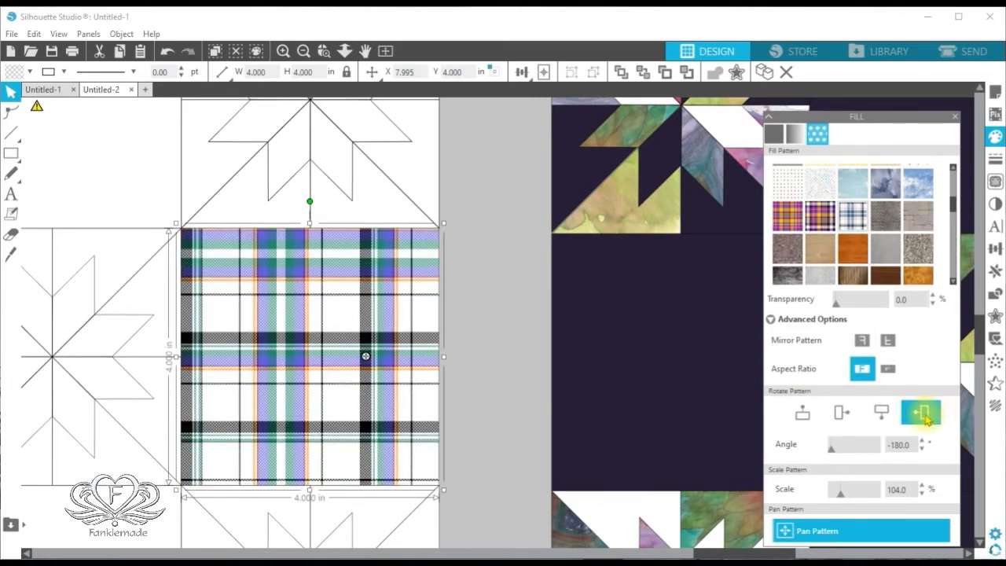
{"action": "left_click", "coordinate": [923, 413]}
{"action": "left_click", "coordinate": [802, 413]}
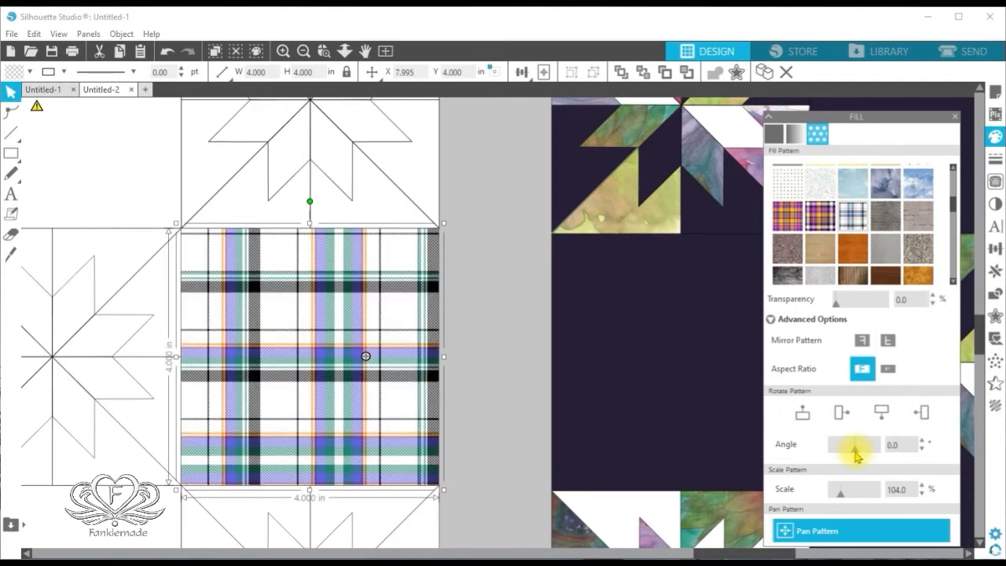
- Try tilting the plaid pattern by custom angles such as 35°, and return it to 0°
{"action": "left_click_drag", "start_coordinate": [857, 454], "coordinate": [860, 454]}
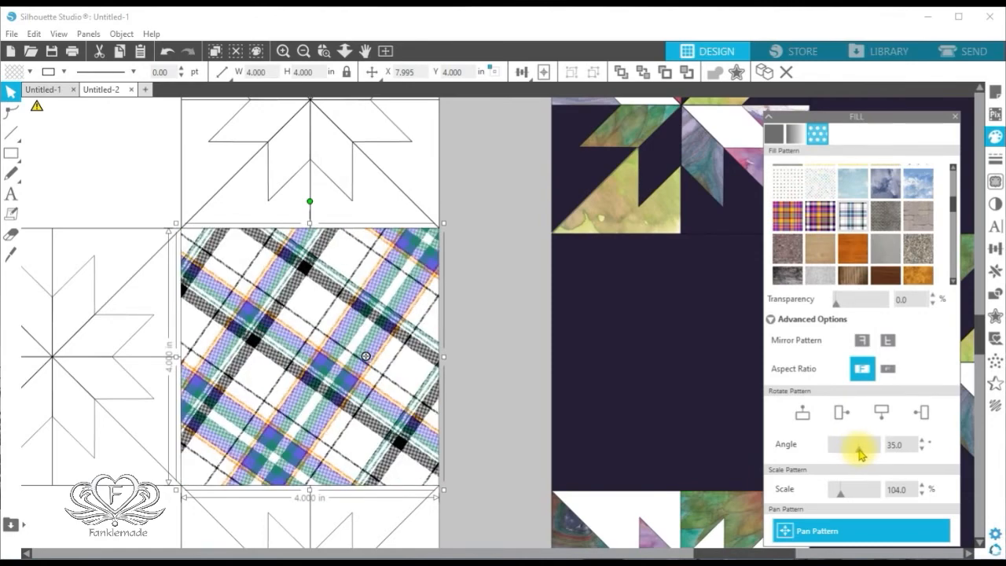
{"action": "mouse_move", "coordinate": [859, 455]}
{"action": "left_mouse_down"}
{"action": "mouse_move", "coordinate": [852, 450]}
{"action": "mouse_move", "coordinate": [867, 453]}
{"action": "left_mouse_up"}
{"action": "left_click", "coordinate": [922, 441]}
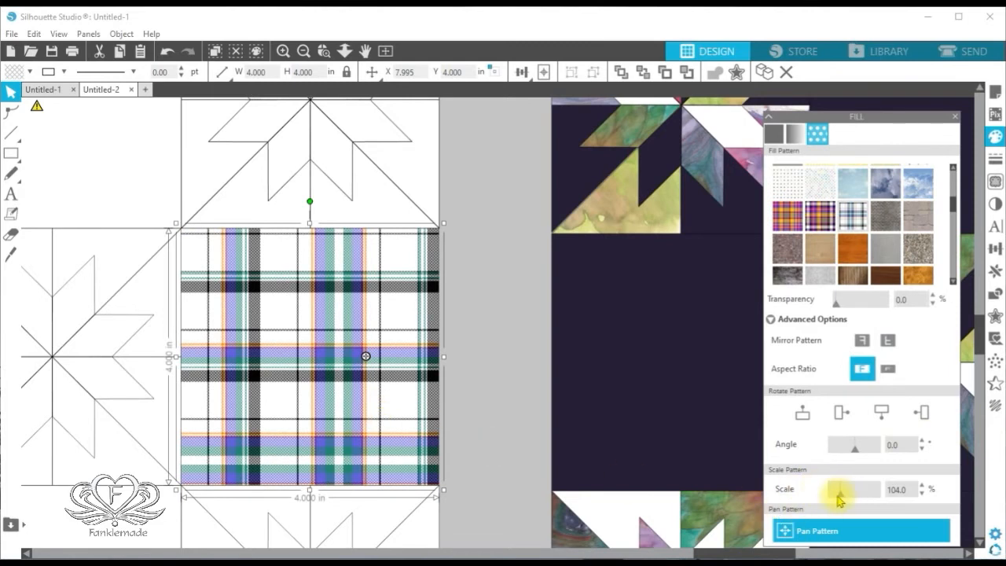
- Scale the plaid pattern to 111% and pan it slightly up and to the left within its square
{"action": "left_click_drag", "start_coordinate": [839, 497], "coordinate": [841, 499]}
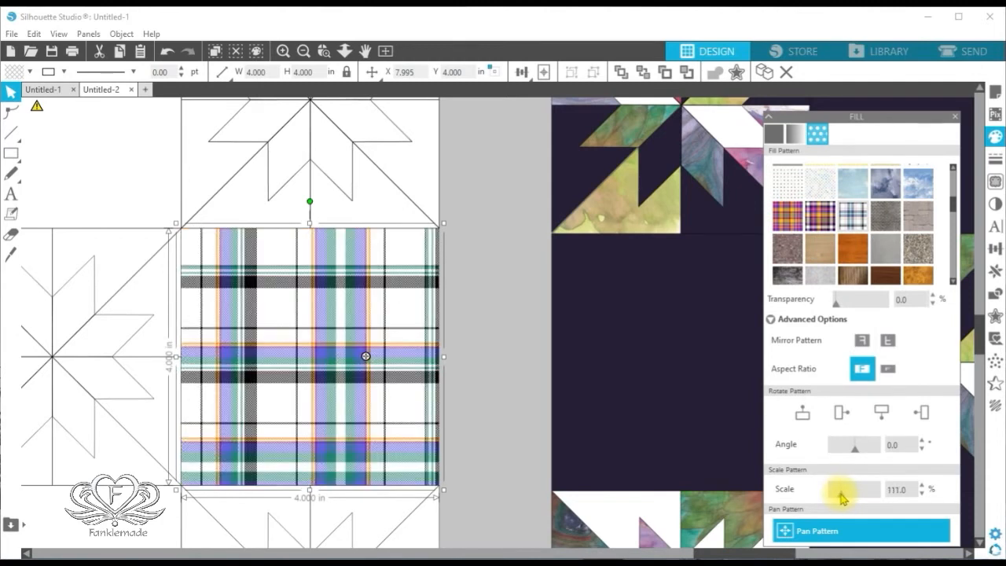
{"action": "left_click", "coordinate": [786, 531]}
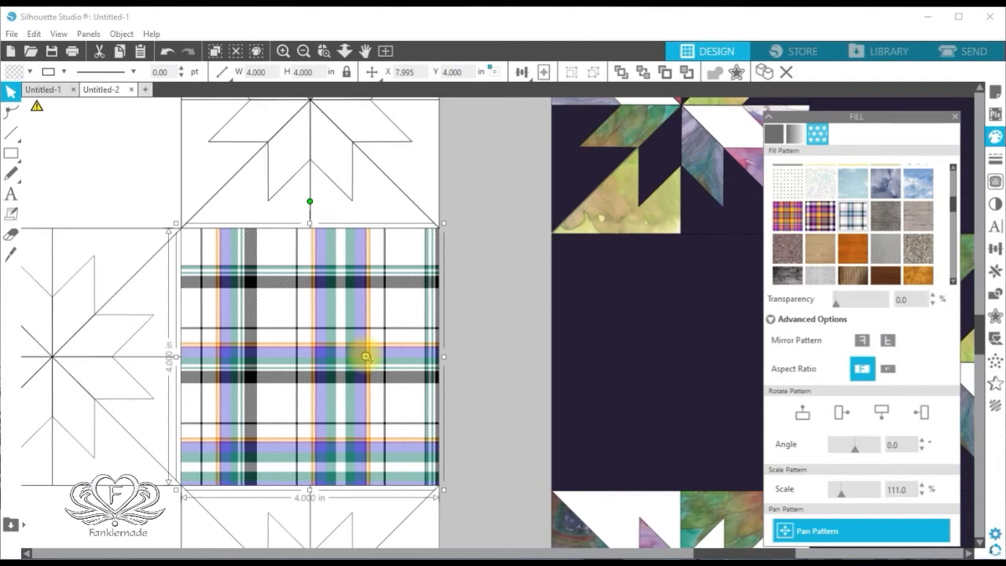
{"action": "mouse_move", "coordinate": [366, 358]}
{"action": "left_mouse_down"}
{"action": "mouse_move", "coordinate": [360, 330]}
{"action": "mouse_move", "coordinate": [296, 299]}
{"action": "mouse_move", "coordinate": [270, 292]}
{"action": "mouse_move", "coordinate": [256, 321]}
{"action": "mouse_move", "coordinate": [287, 353]}
{"action": "mouse_move", "coordinate": [355, 360]}
{"action": "mouse_move", "coordinate": [358, 348]}
{"action": "left_mouse_up"}
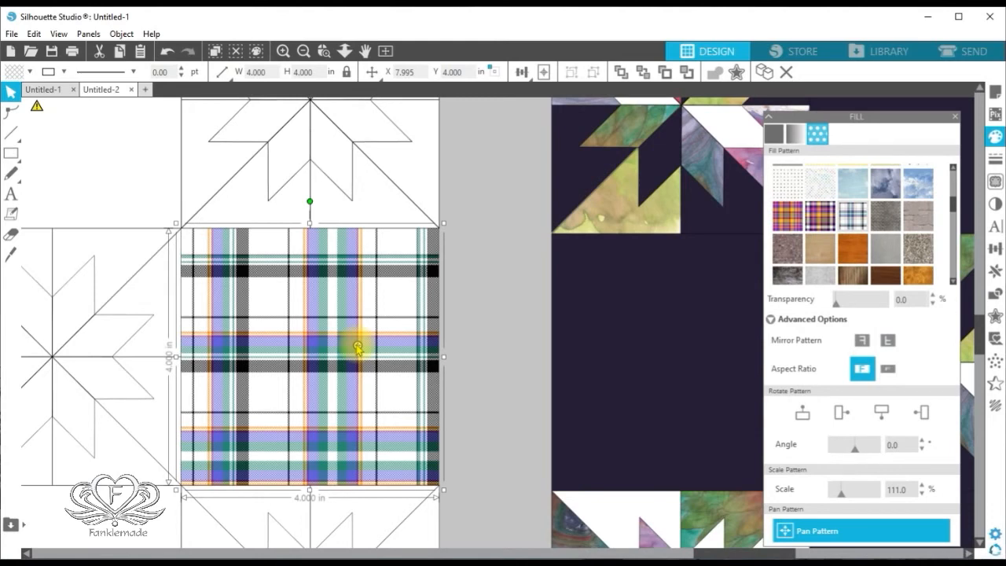
{"action": "left_click_drag", "start_coordinate": [358, 346], "coordinate": [358, 347]}
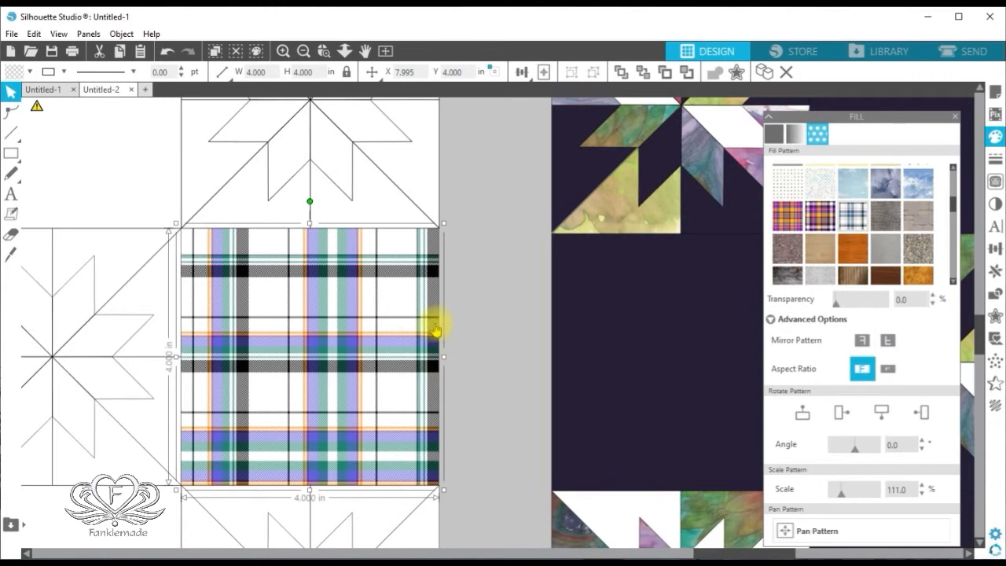
- Fill the 4-inch square with the cloudy blue sky pattern and pan the pattern to the right until its vertical seam leaves the square
{"action": "left_click", "coordinate": [921, 189]}
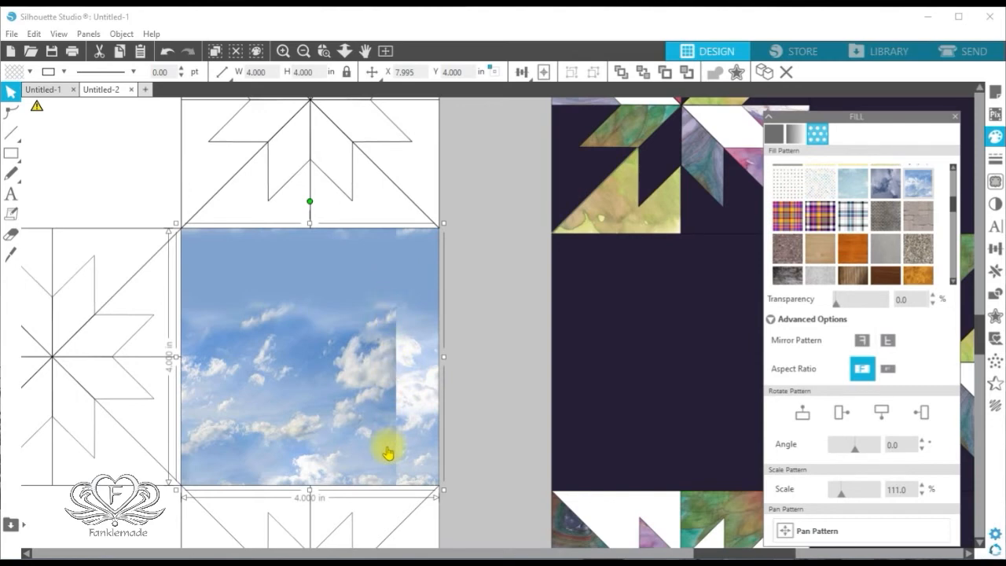
{"action": "left_click", "coordinate": [283, 51]}
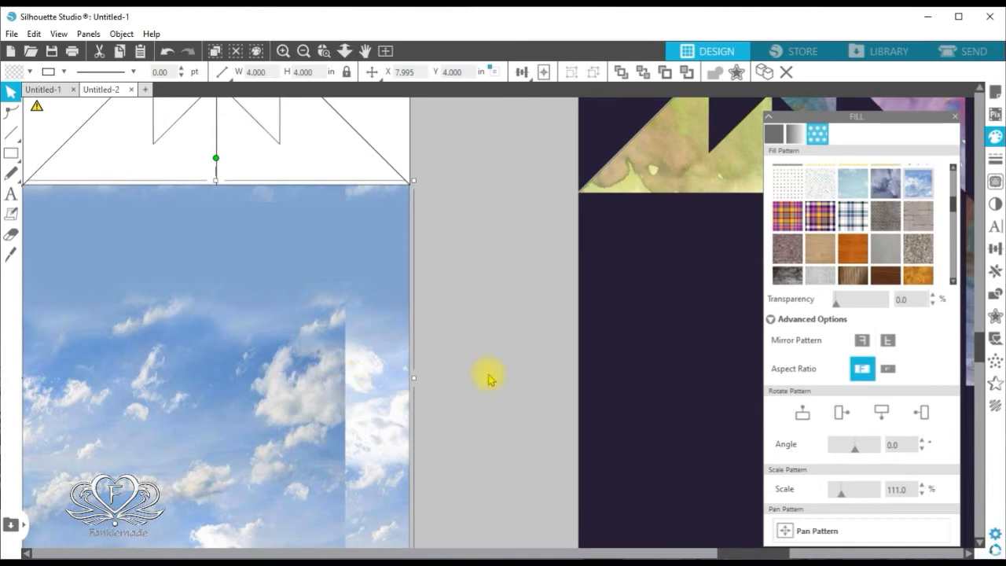
{"action": "scroll", "coordinate": [983, 346], "scroll_direction": "down", "scroll_amount": 3}
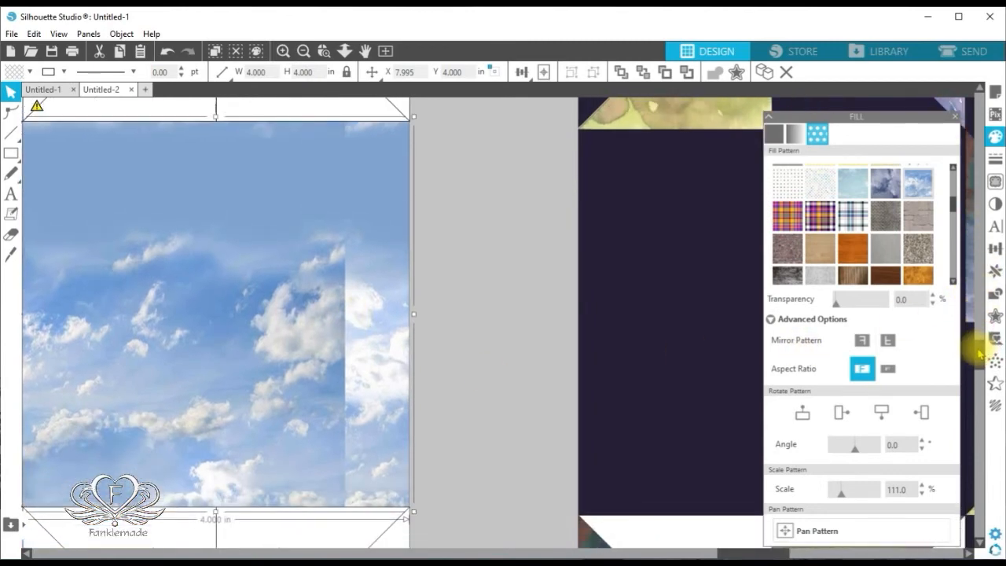
{"action": "scroll", "coordinate": [978, 354], "scroll_direction": "up", "scroll_amount": 1}
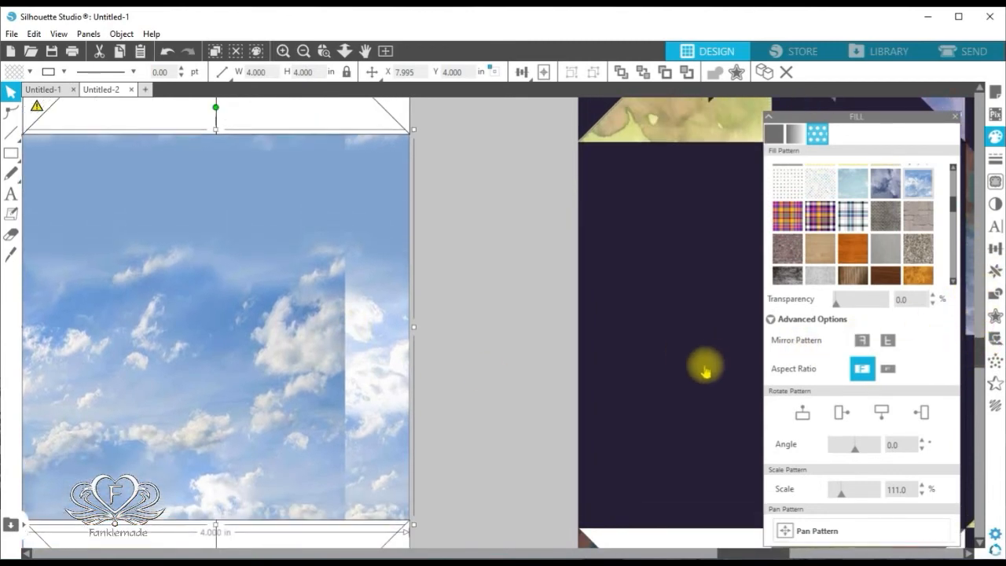
{"action": "left_click", "coordinate": [785, 532]}
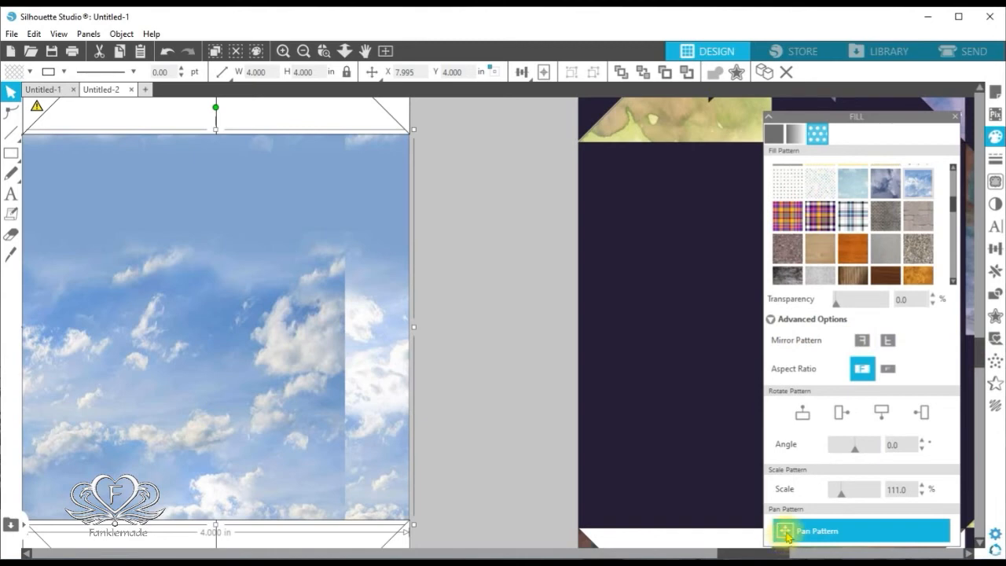
{"action": "left_click", "coordinate": [787, 535]}
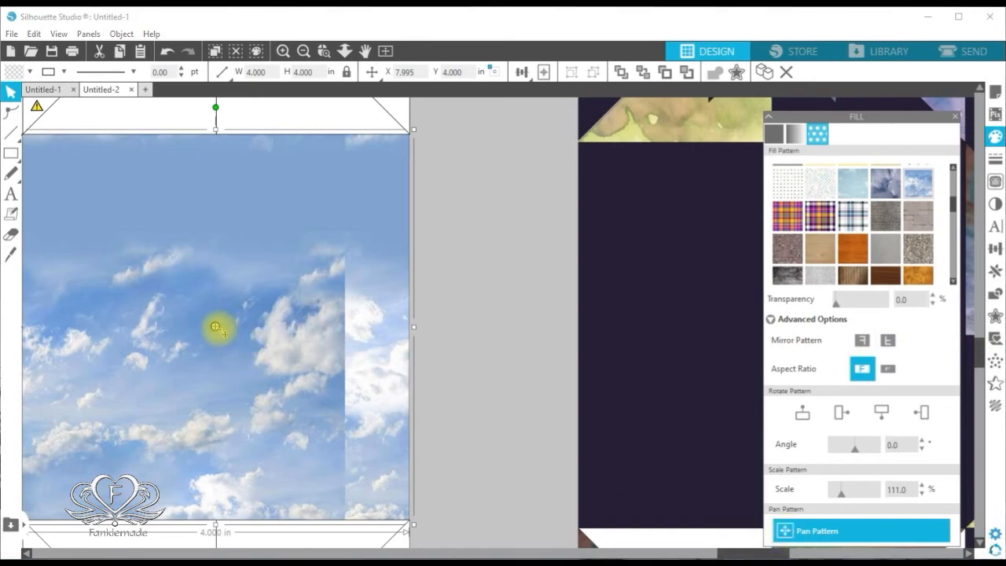
{"action": "left_click_drag", "start_coordinate": [216, 327], "coordinate": [290, 333]}
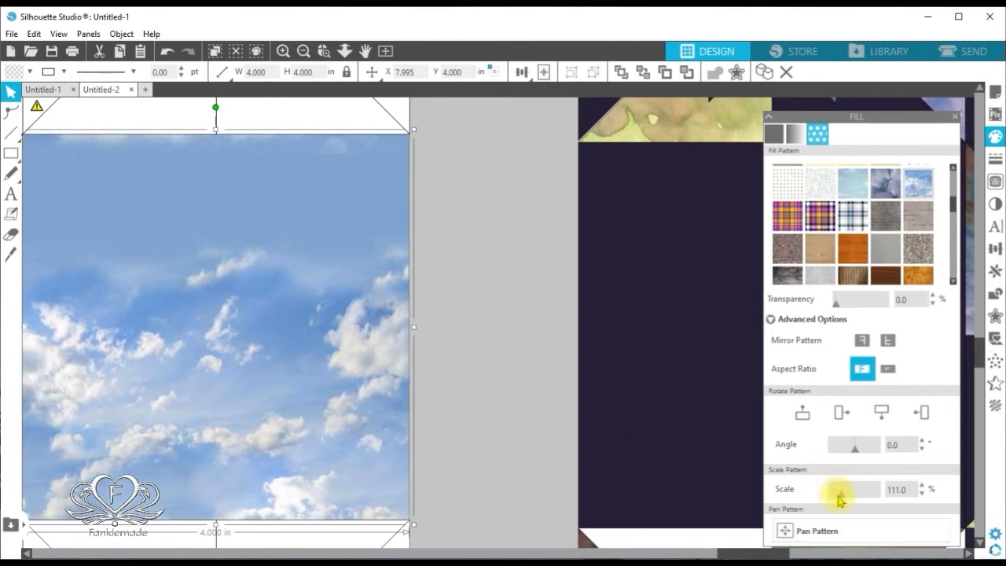
- Try smaller scales for the sky pattern, such as 41% and 69%, and finish at 83%
{"action": "left_click_drag", "start_coordinate": [841, 498], "coordinate": [832, 495]}
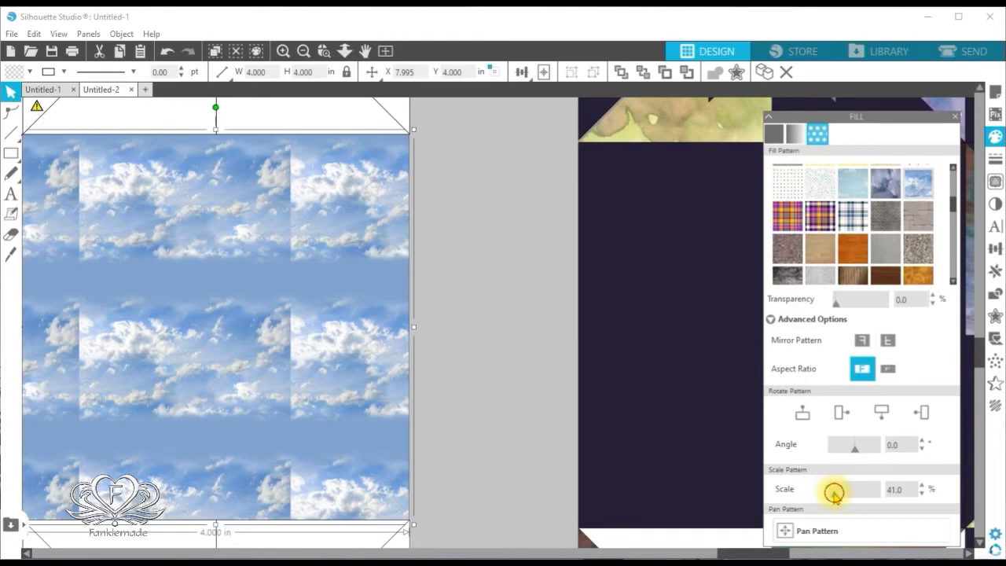
{"action": "left_click_drag", "start_coordinate": [834, 497], "coordinate": [838, 497]}
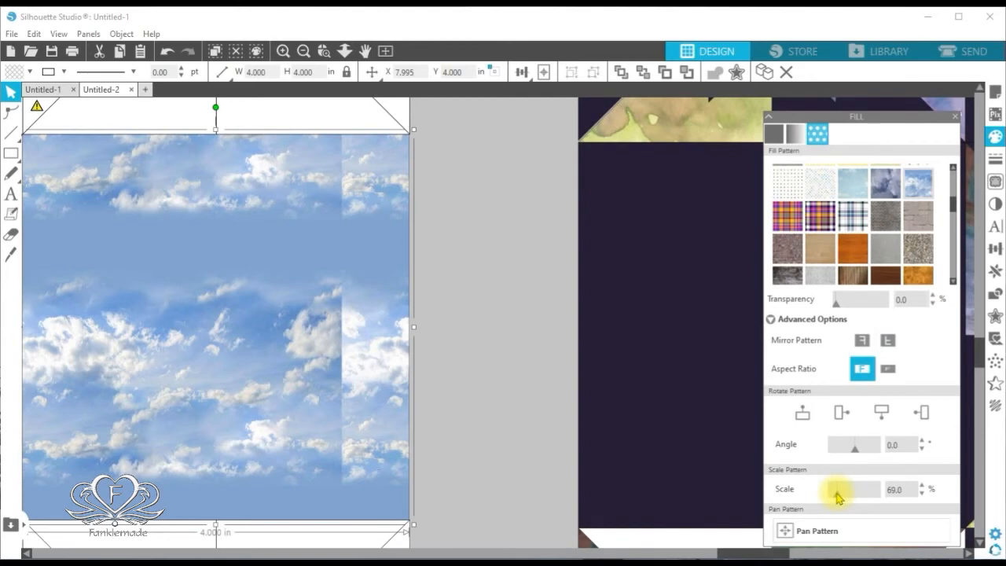
{"action": "left_click_drag", "start_coordinate": [838, 496], "coordinate": [835, 494]}
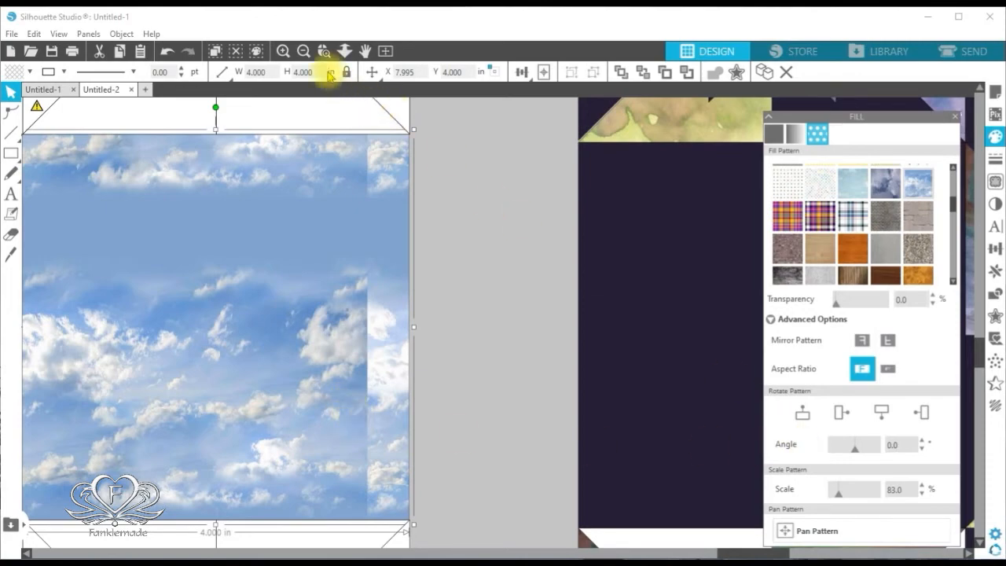
{"action": "left_click", "coordinate": [303, 51]}
{"action": "left_click", "coordinate": [303, 51]}
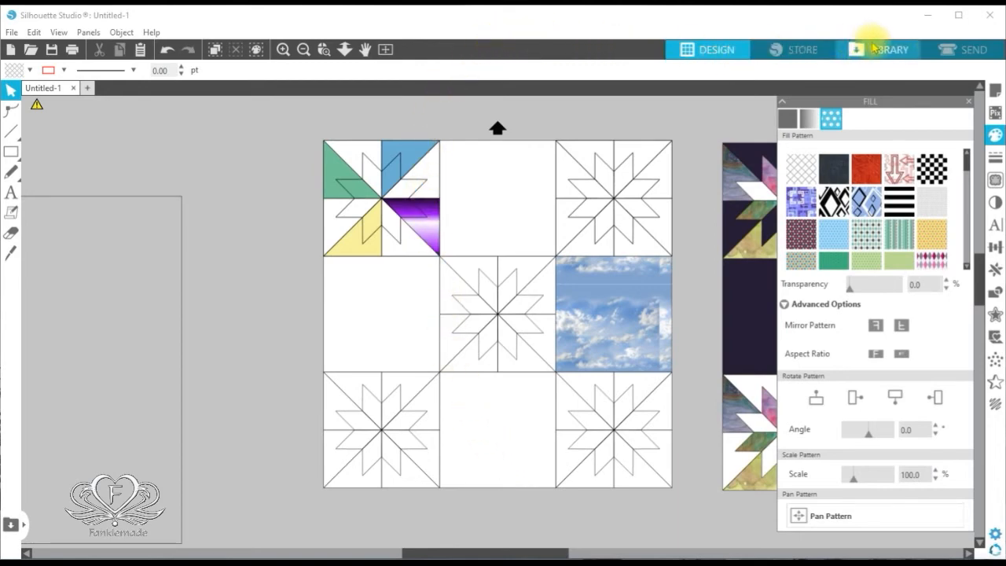
- Create a new folder named "pictures" inside the library's Patterns folder
{"action": "left_click", "coordinate": [890, 51]}
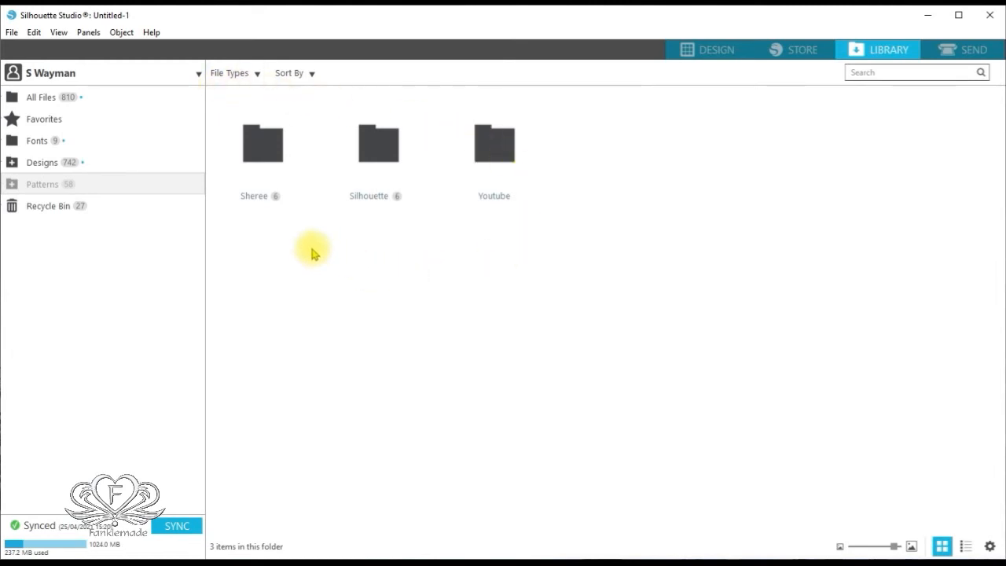
{"action": "right_click", "coordinate": [54, 190]}
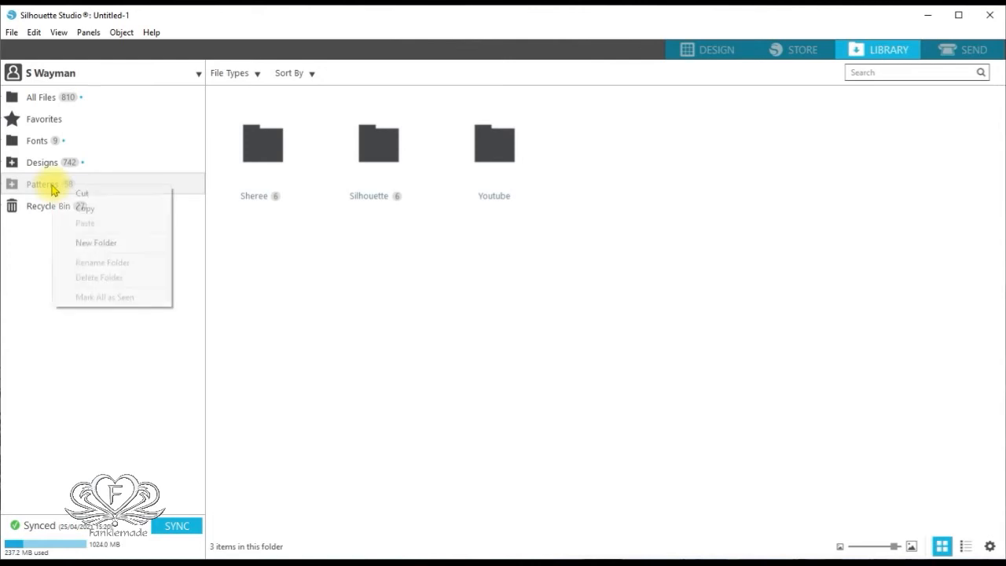
{"action": "left_click", "coordinate": [94, 242]}
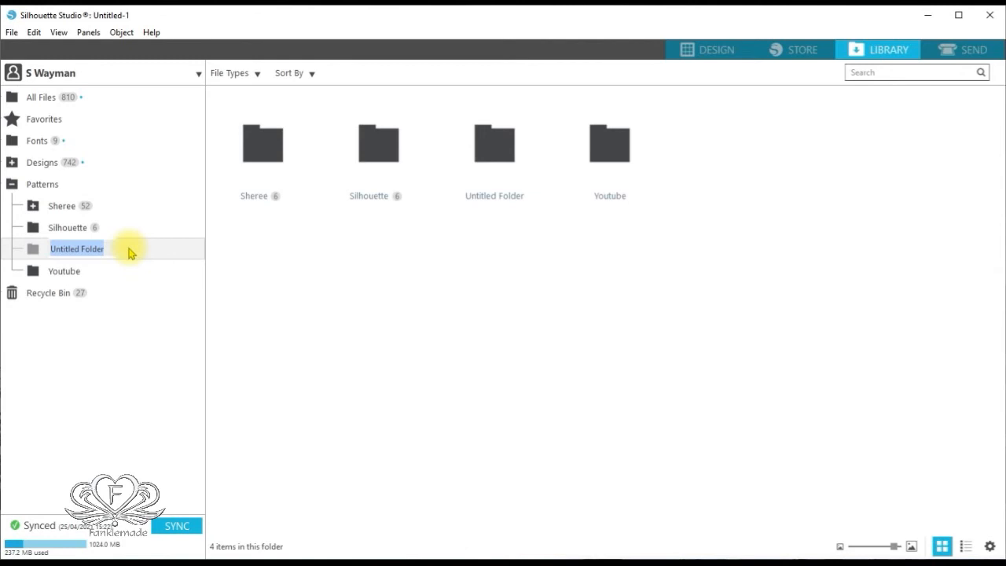
{"action": "type", "text": "Pictures"}
{"action": "key", "text": "Return"}
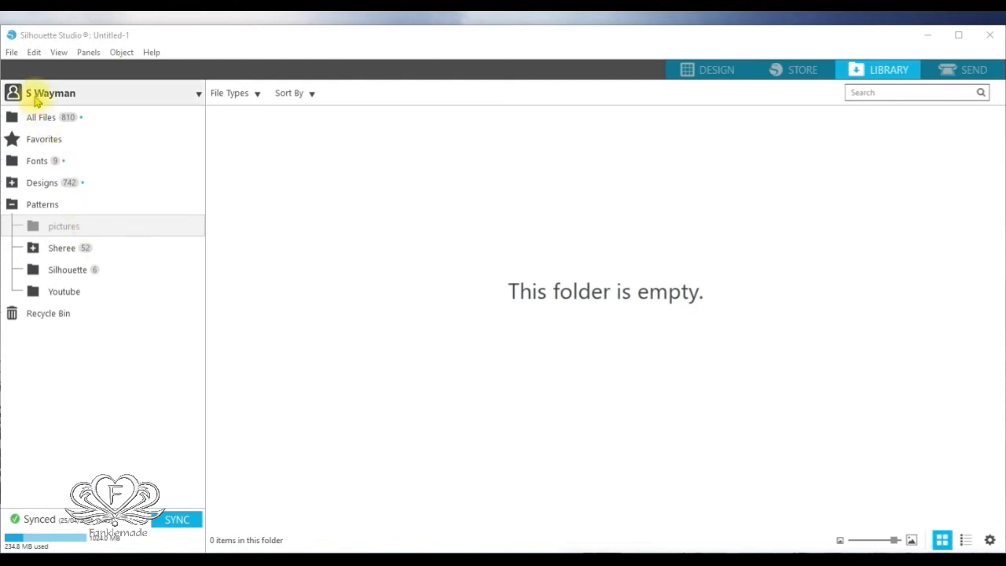
- Import all the quilt JPG images from the Desktop's backgrounds folder into the library
{"action": "left_click", "coordinate": [12, 53]}
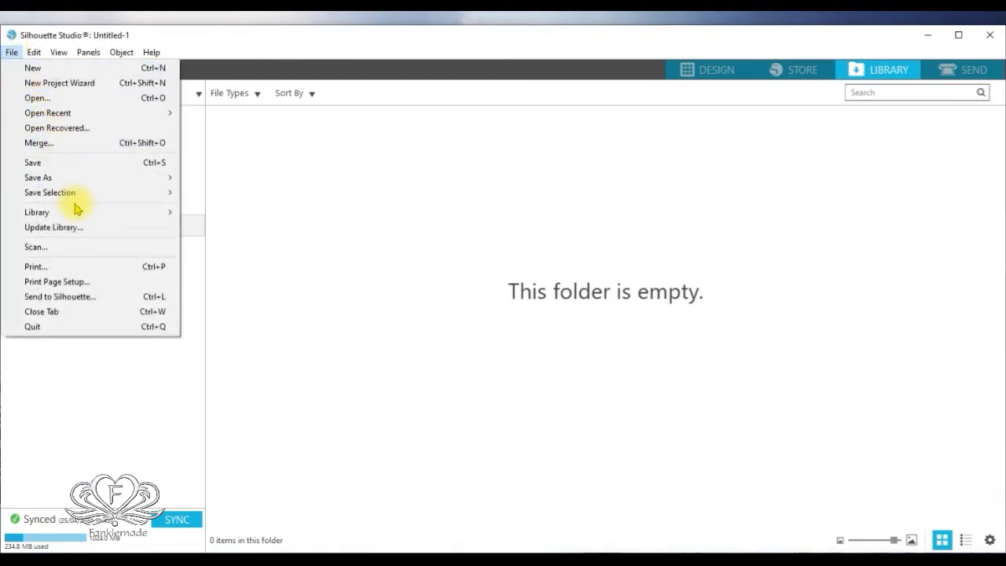
{"action": "mouse_move", "coordinate": [93, 216]}
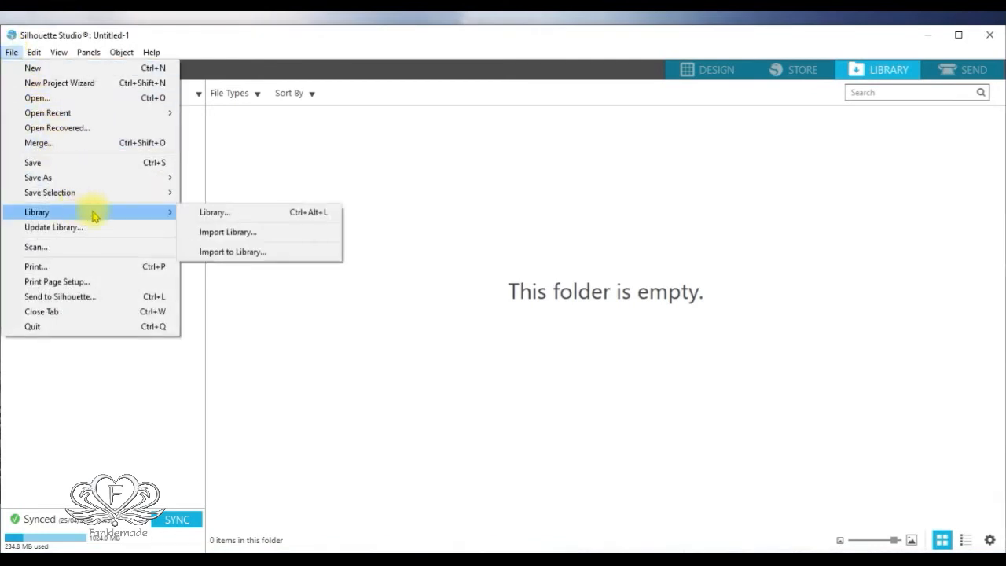
{"action": "left_click", "coordinate": [245, 252]}
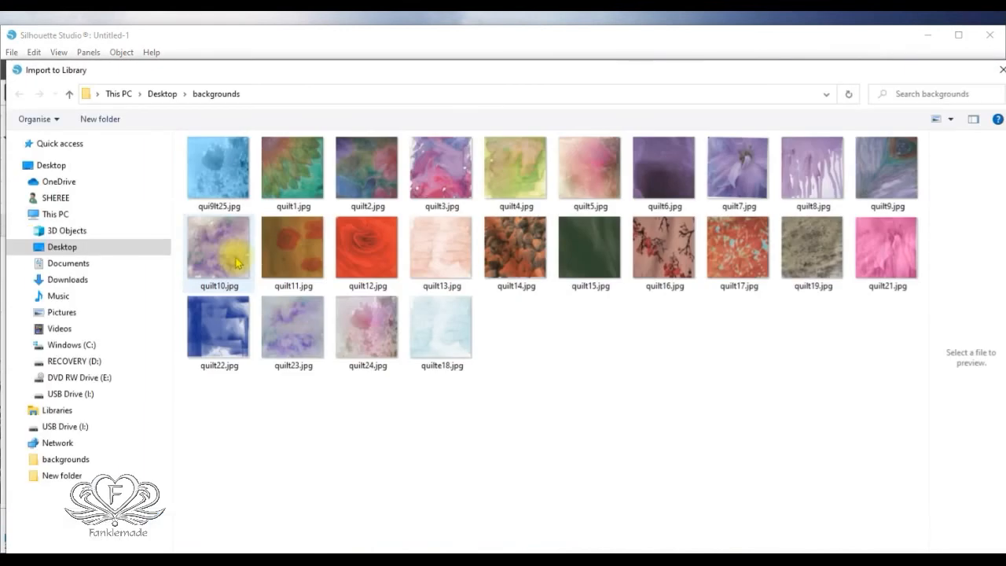
{"action": "left_click_drag", "start_coordinate": [272, 75], "coordinate": [270, 3]}
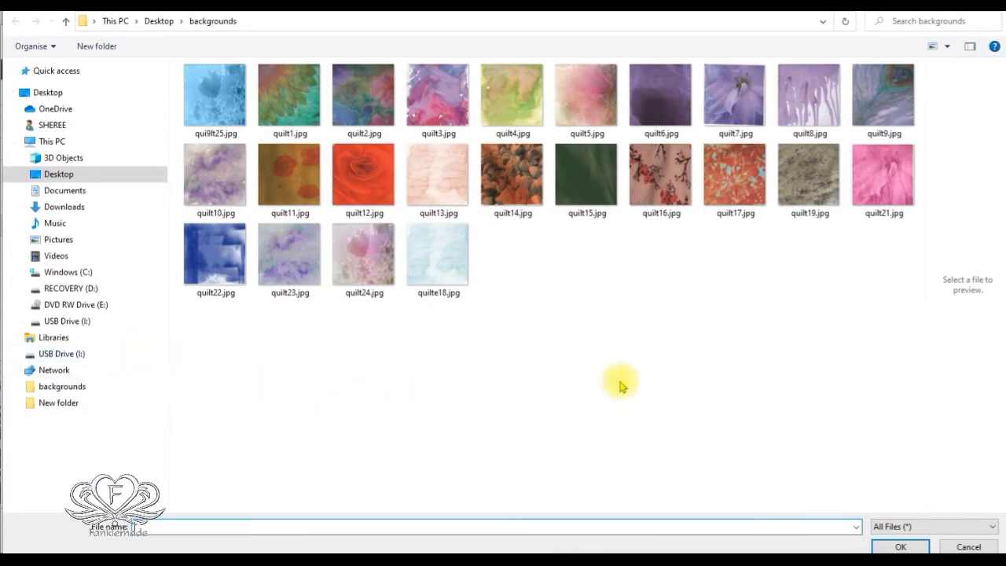
{"action": "left_click", "coordinate": [214, 93]}
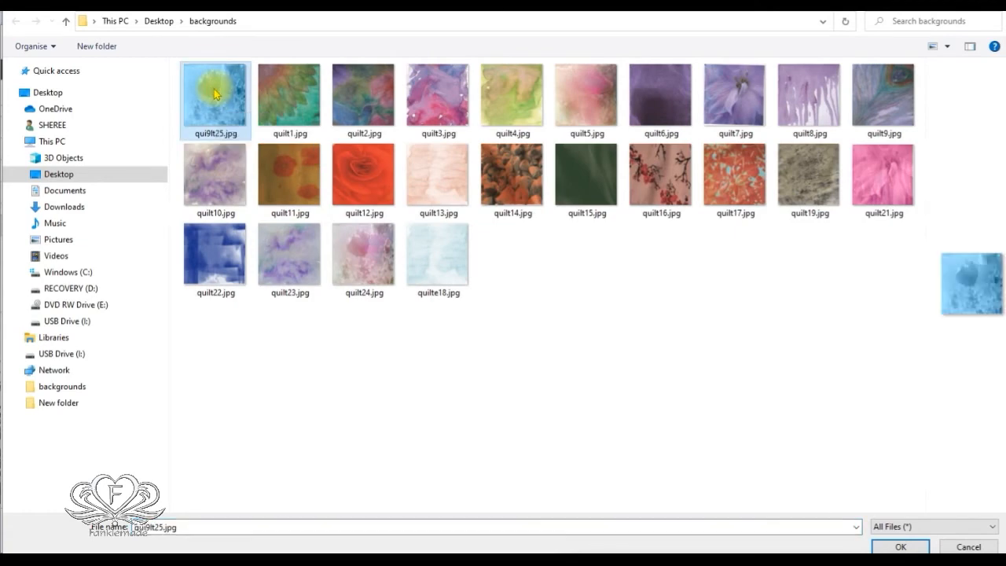
{"action": "left_click", "coordinate": [448, 259], "text": "shift"}
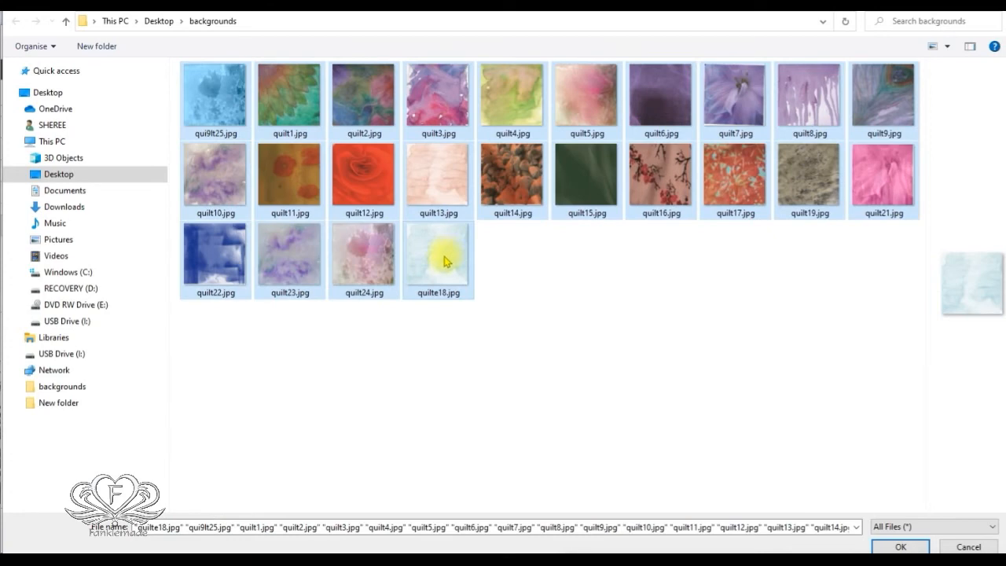
{"action": "left_click", "coordinate": [901, 546]}
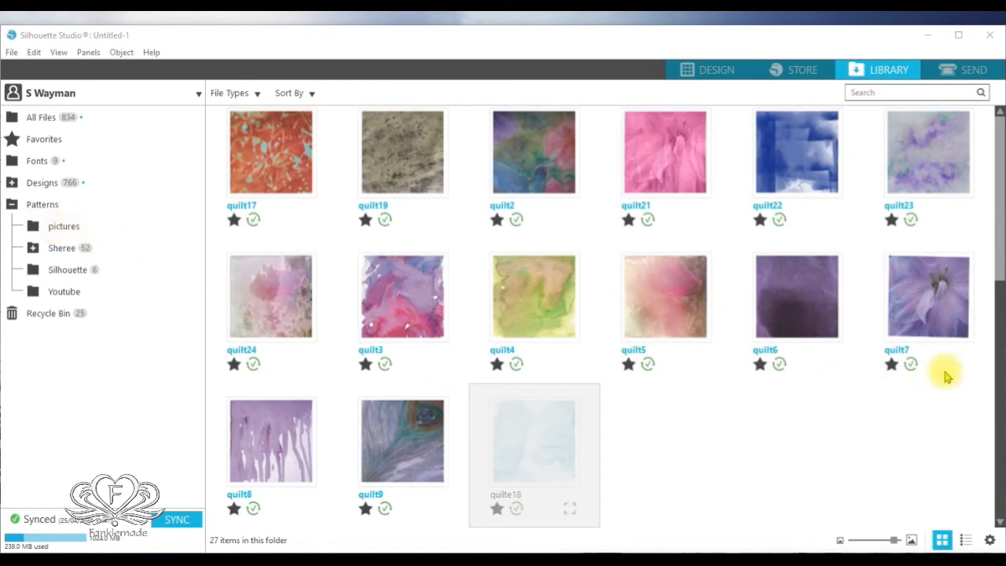
- Move the imported quilt images from the user designs into the pictures folder under Patterns
{"action": "left_click_drag", "start_coordinate": [999, 396], "coordinate": [983, 209]}
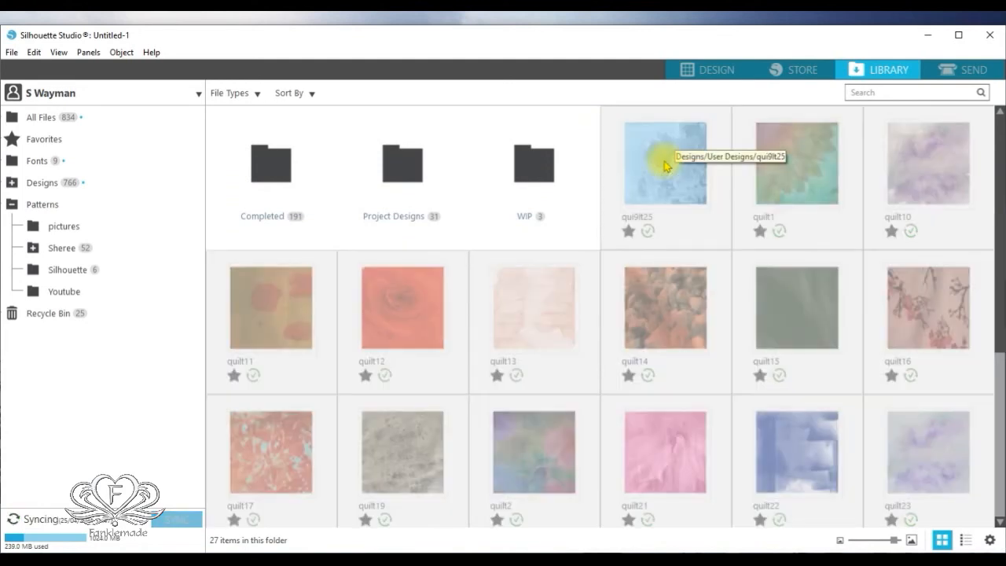
{"action": "right_click", "coordinate": [665, 166]}
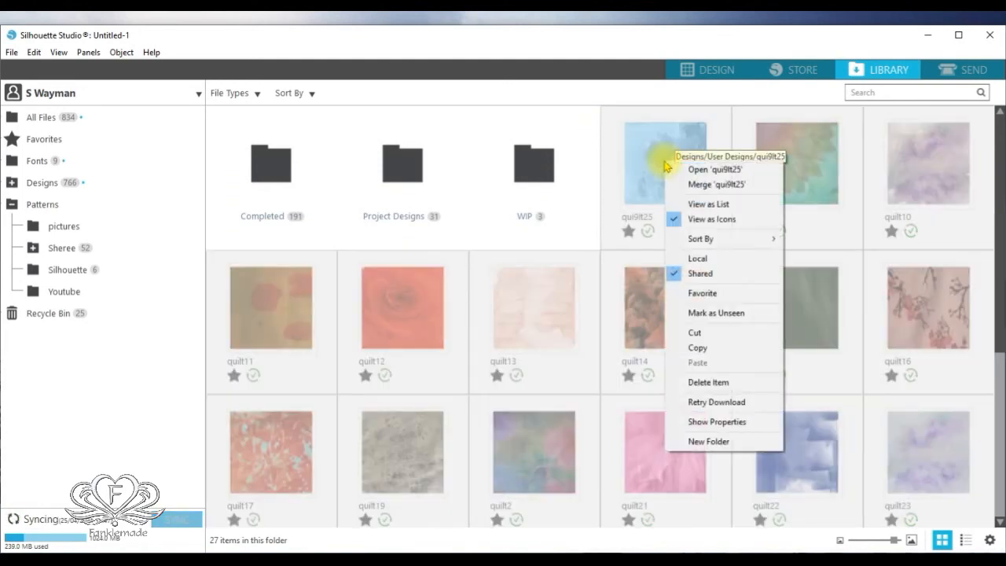
{"action": "left_click", "coordinate": [716, 334]}
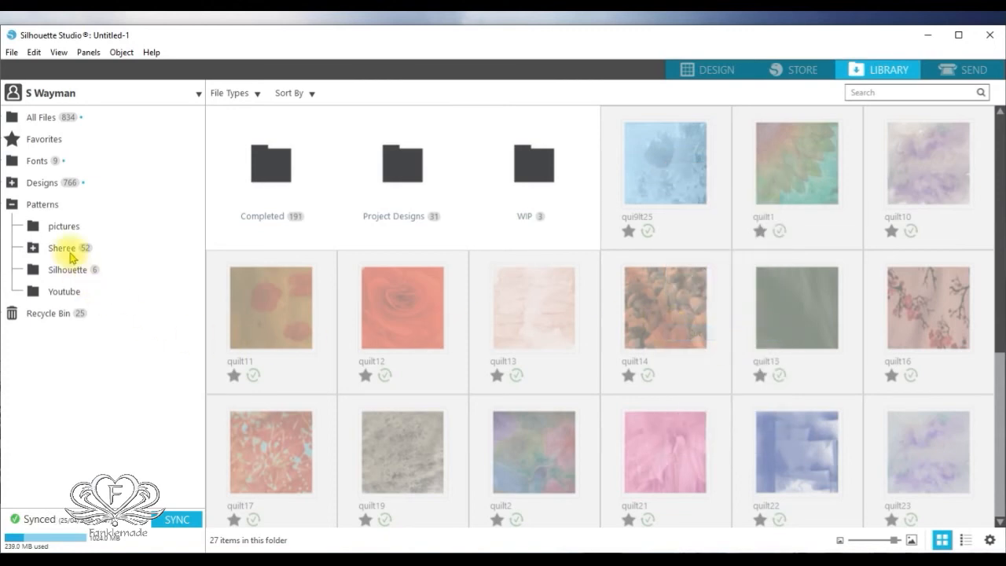
{"action": "left_click", "coordinate": [60, 228]}
{"action": "right_click", "coordinate": [60, 228]}
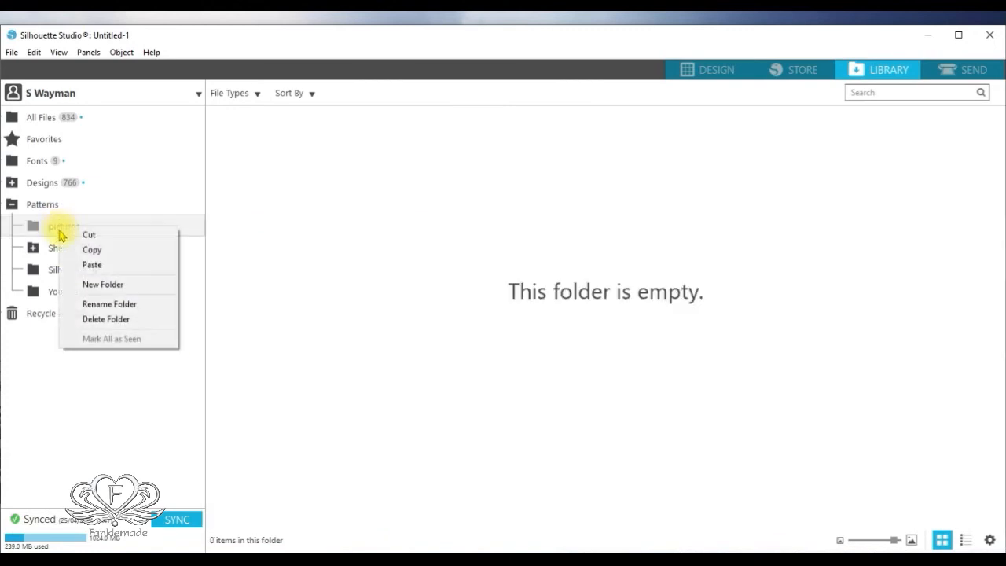
{"action": "left_click", "coordinate": [114, 266]}
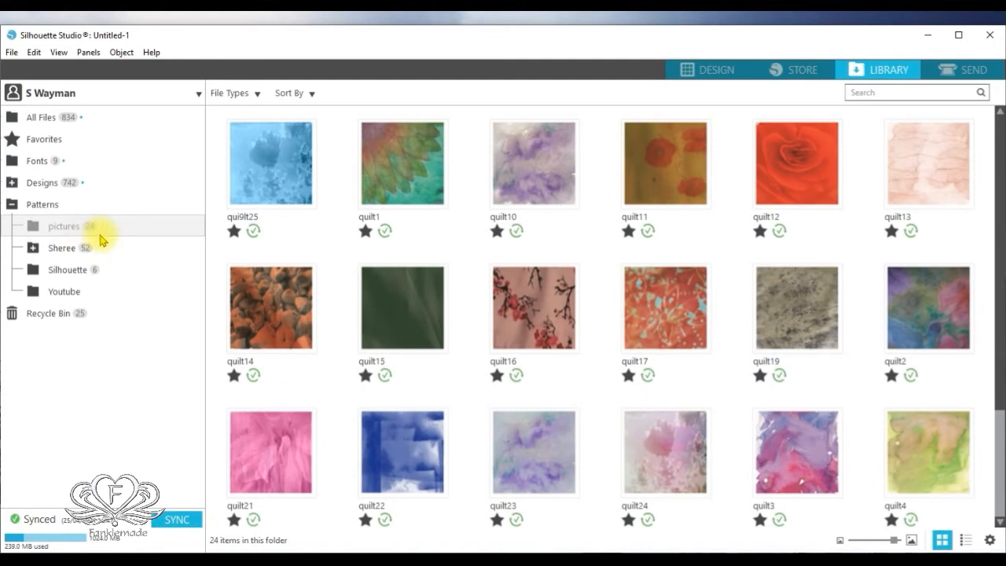
- Back in the design, fill the upper-right star block's lower-right triangle with the peacock feather pattern from the pictures set
{"action": "left_click", "coordinate": [712, 70]}
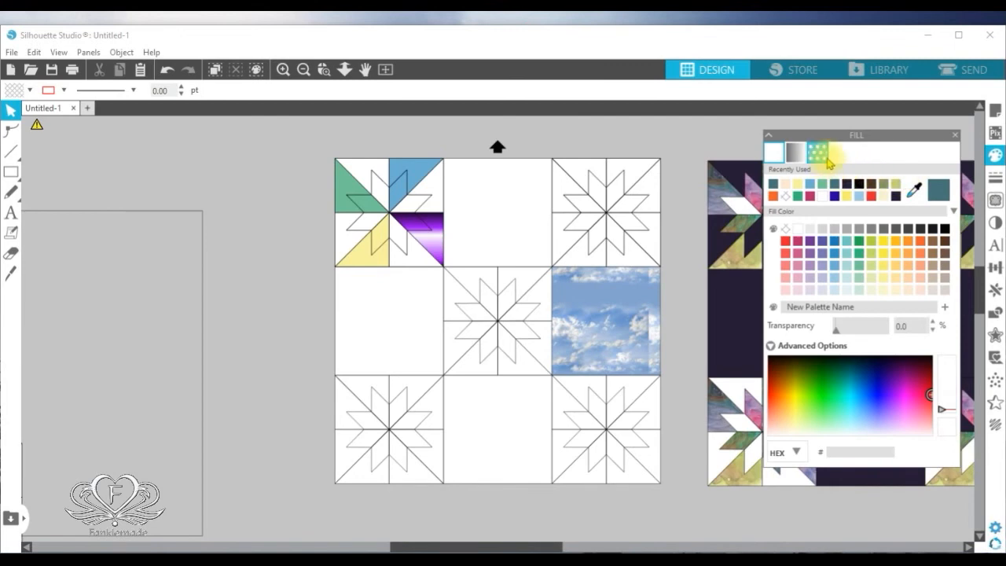
{"action": "left_click", "coordinate": [820, 154]}
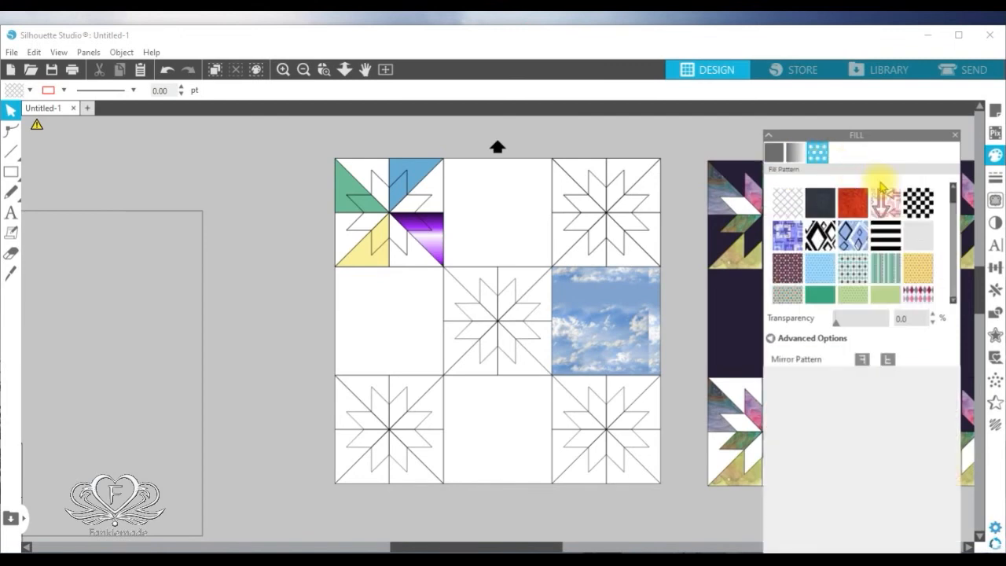
{"action": "left_click_drag", "start_coordinate": [955, 200], "coordinate": [953, 253]}
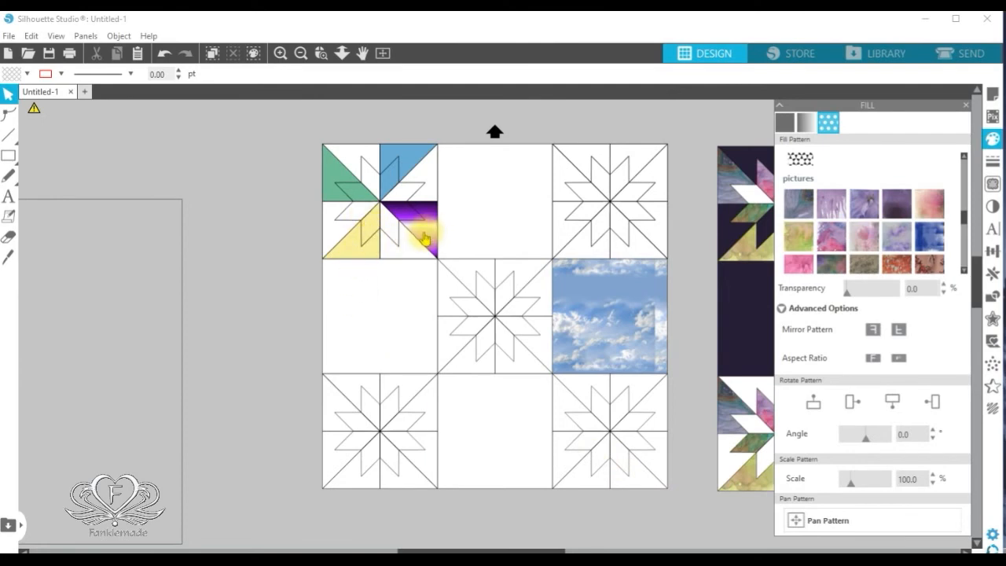
{"action": "left_click", "coordinate": [644, 246]}
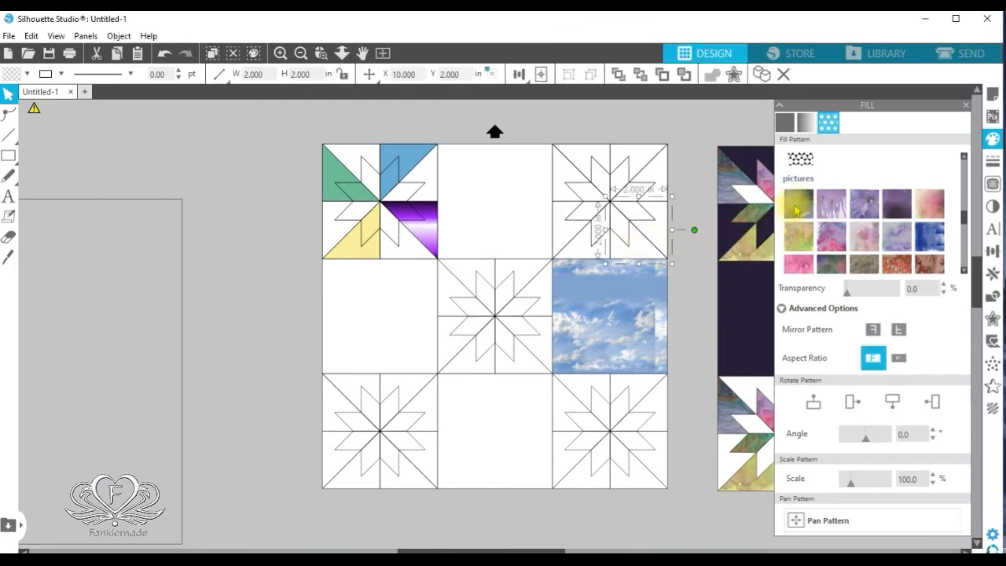
{"action": "left_click", "coordinate": [794, 211]}
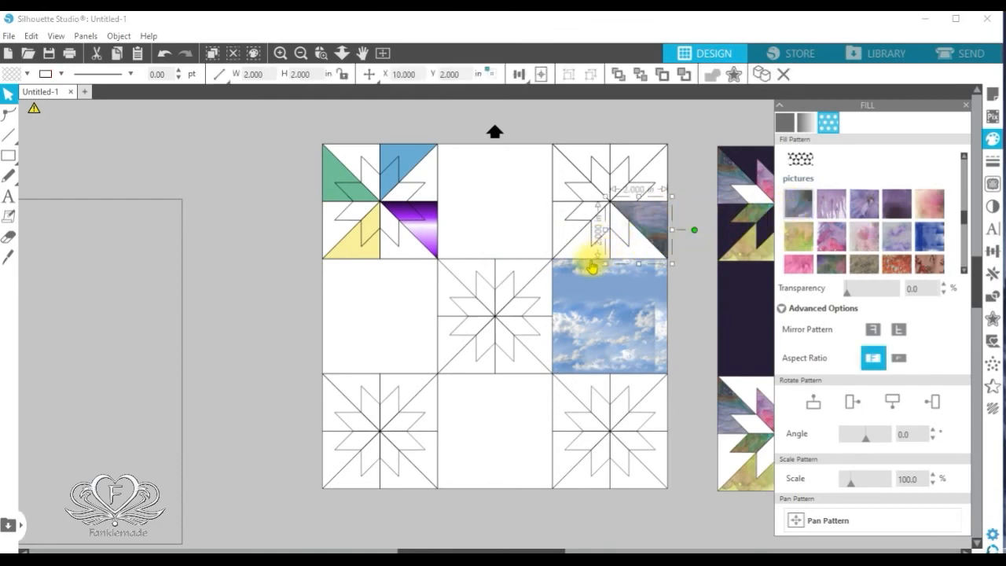
- Fill the same block's lower-left triangle with the orange speckled pattern and its upper-left triangle with the yellow-green watercolor pattern
{"action": "left_click", "coordinate": [580, 238]}
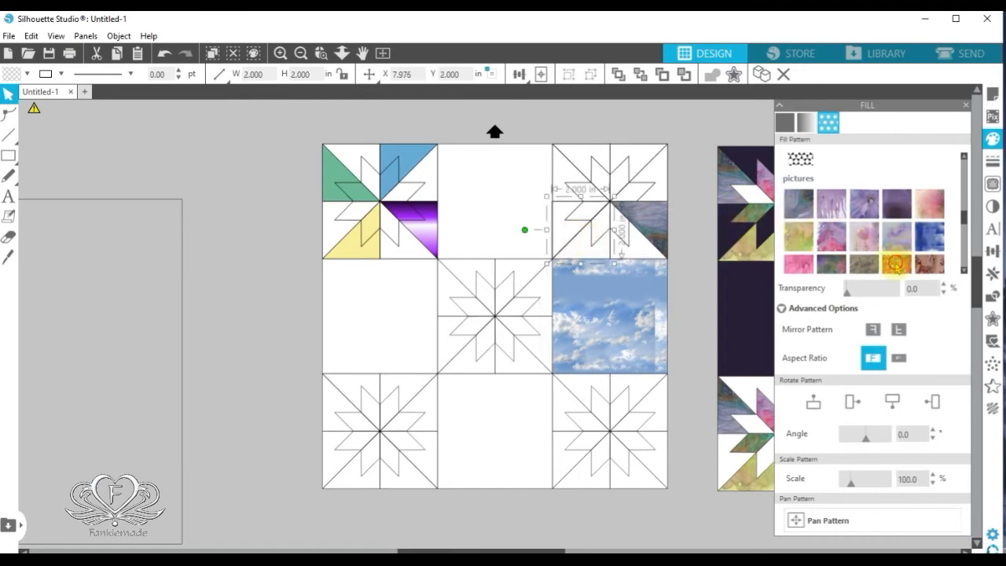
{"action": "left_click", "coordinate": [896, 263]}
{"action": "left_click", "coordinate": [585, 159]}
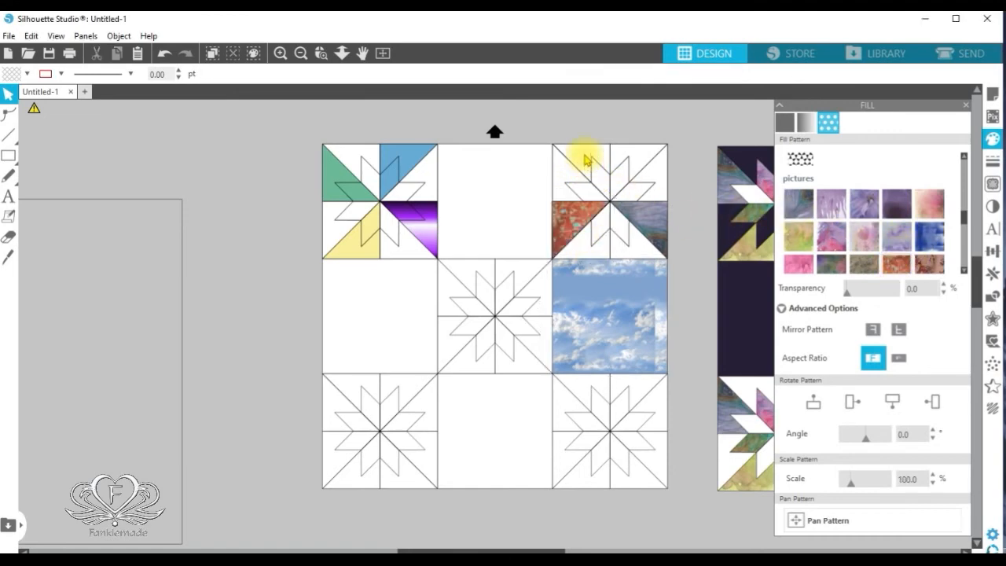
{"action": "left_click", "coordinate": [584, 151]}
{"action": "left_click", "coordinate": [798, 235]}
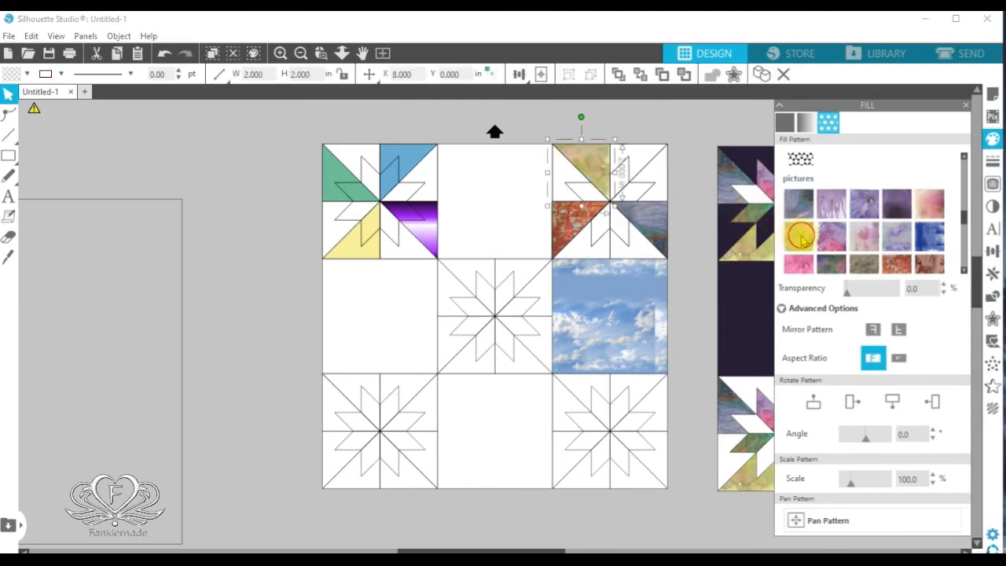
- Move the working quilt off the page and place the finished quilt on the page in its place
{"action": "left_click", "coordinate": [294, 130]}
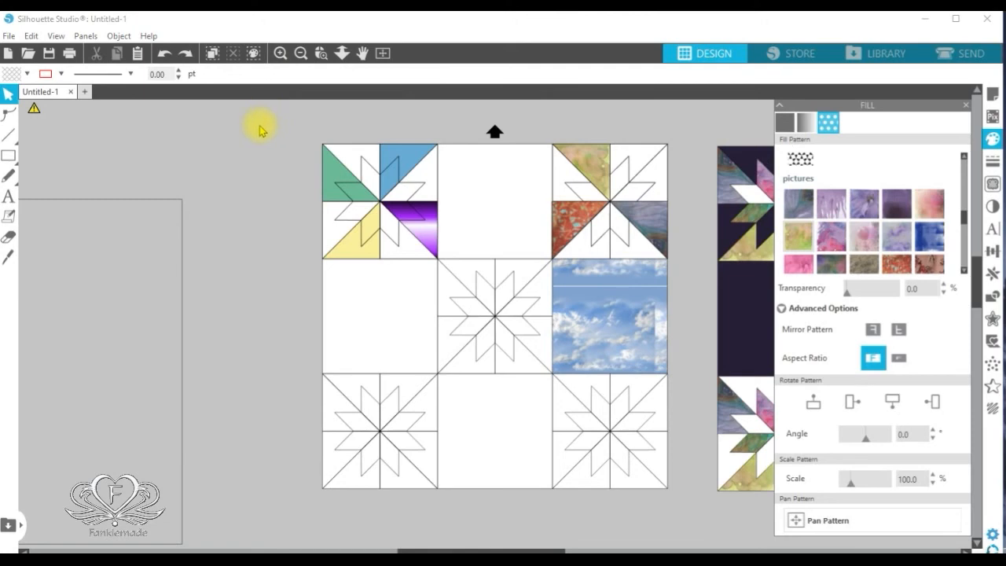
{"action": "left_click_drag", "start_coordinate": [262, 129], "coordinate": [667, 485]}
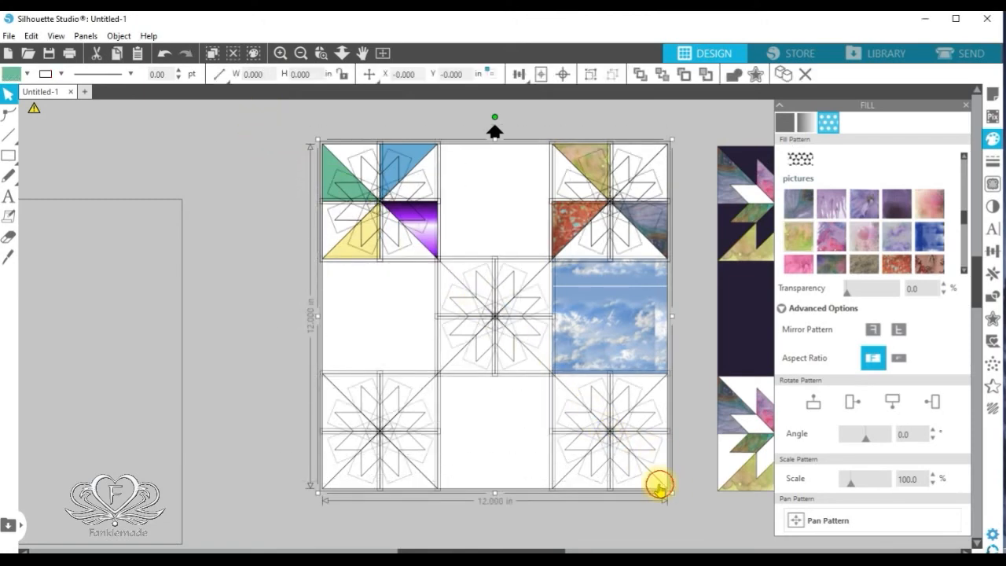
{"action": "left_click_drag", "start_coordinate": [658, 487], "coordinate": [218, 186]}
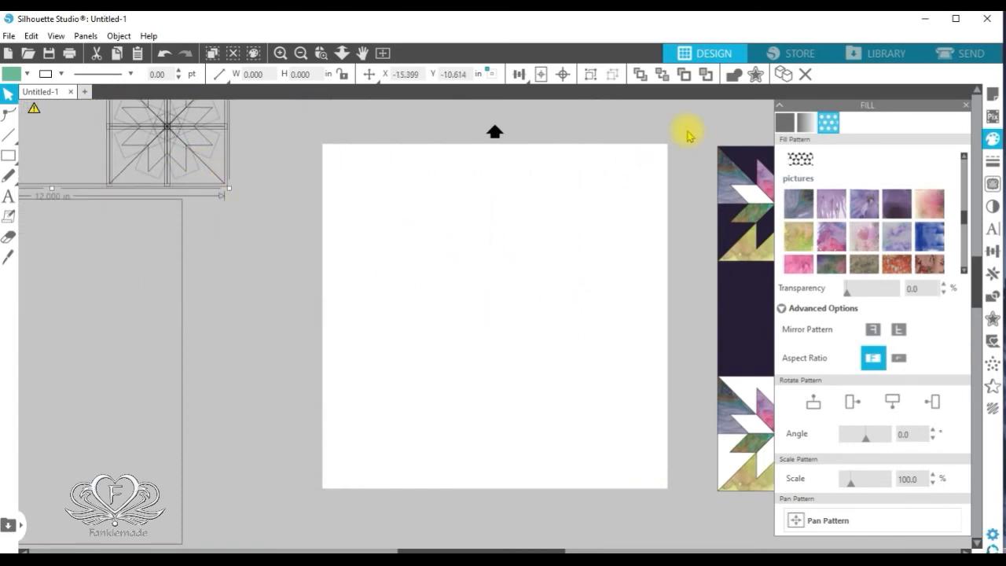
{"action": "left_click", "coordinate": [769, 289]}
{"action": "left_click_drag", "start_coordinate": [746, 353], "coordinate": [356, 355]}
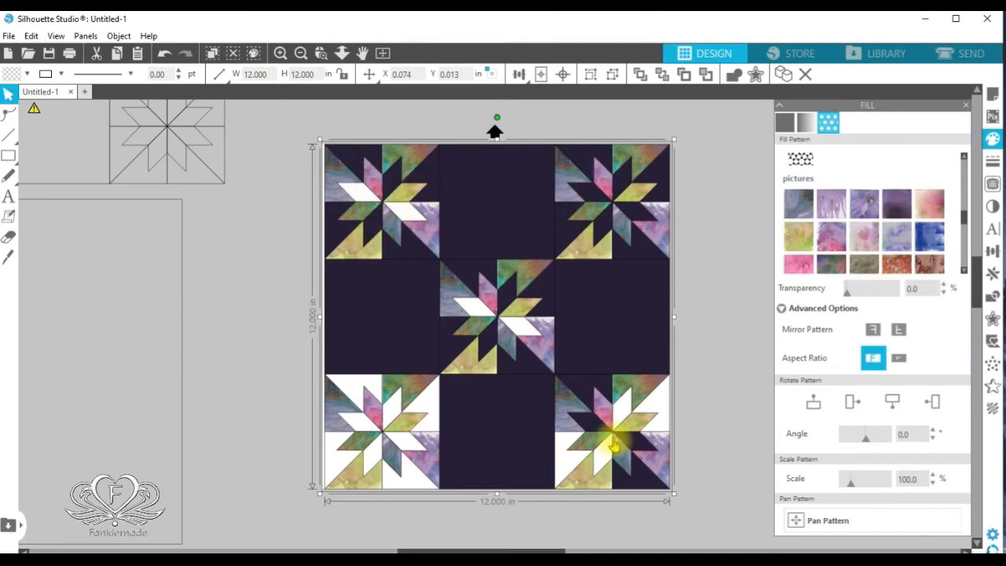
{"action": "left_click", "coordinate": [225, 287]}
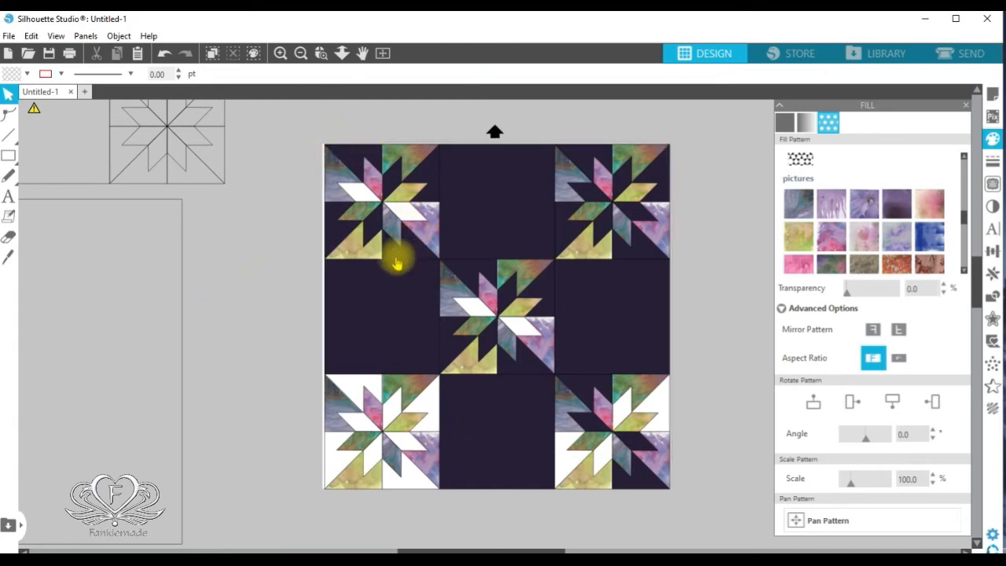
- Ungroup all the pieces of the finished quilt
{"action": "left_click", "coordinate": [394, 310]}
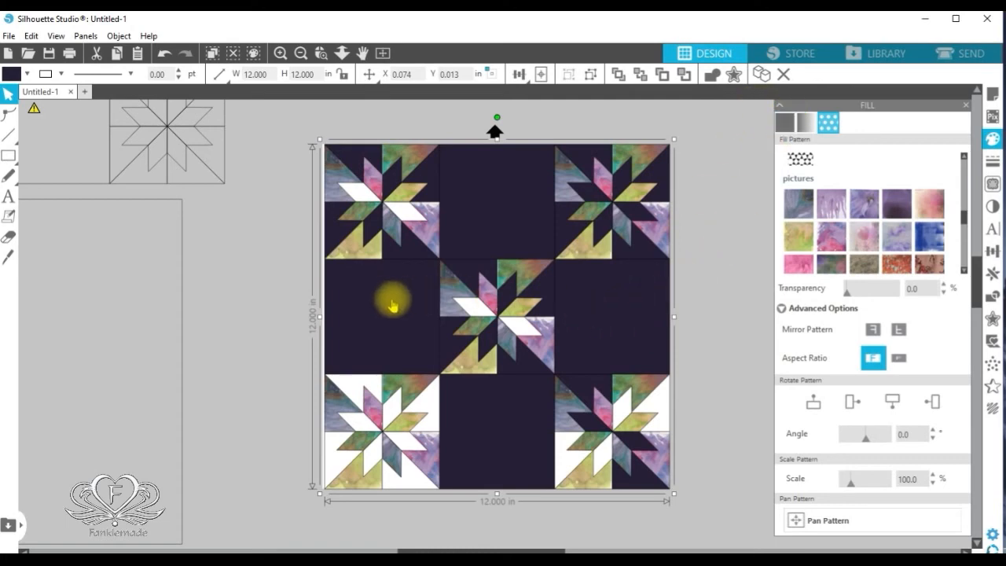
{"action": "left_click_drag", "start_coordinate": [287, 121], "coordinate": [689, 501]}
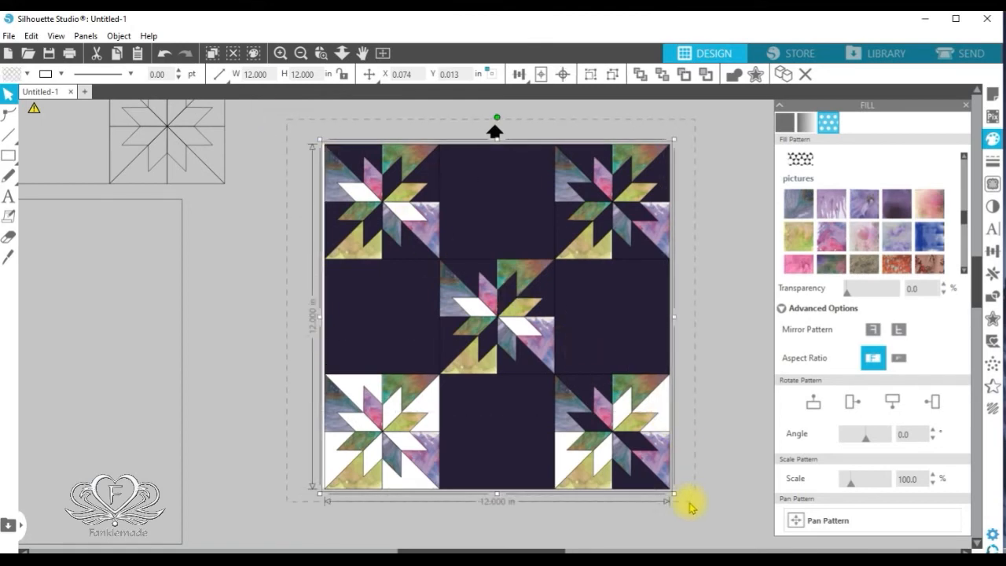
{"action": "right_click", "coordinate": [640, 448]}
{"action": "left_click", "coordinate": [699, 319]}
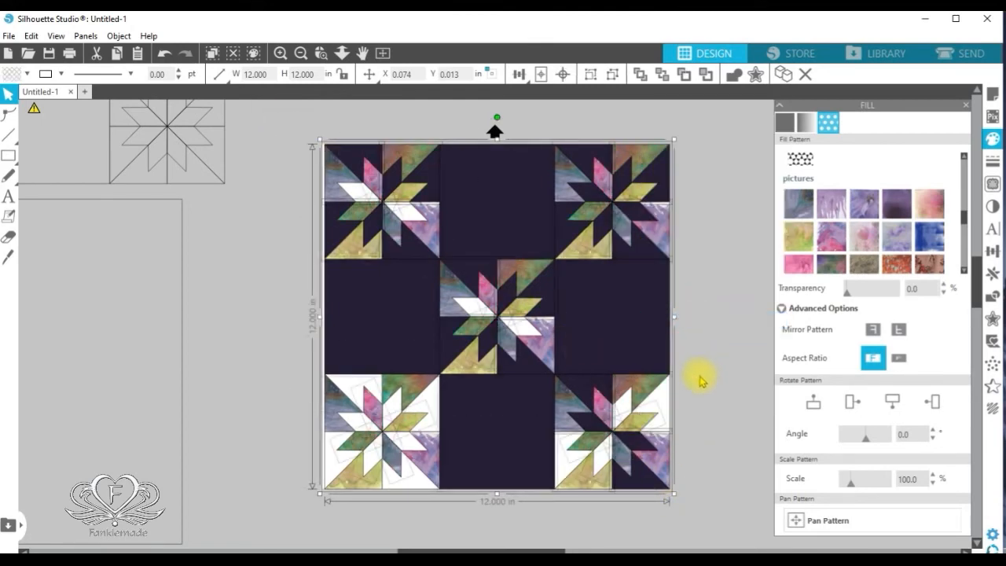
{"action": "left_click", "coordinate": [702, 377]}
- Select the plain dark squares between the finished quilt's star blocks and group them
{"action": "left_click", "coordinate": [636, 324]}
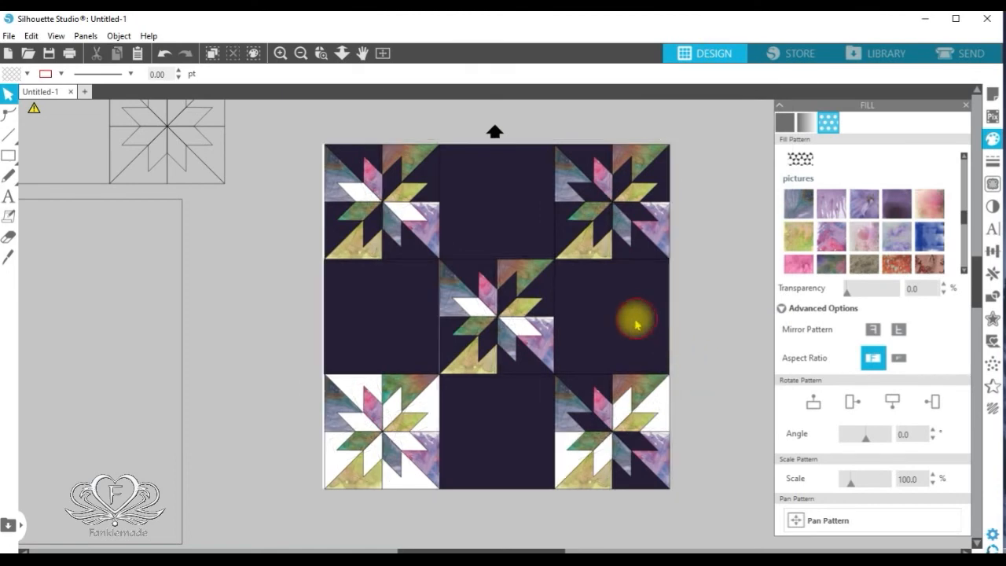
{"action": "left_click", "coordinate": [529, 214]}
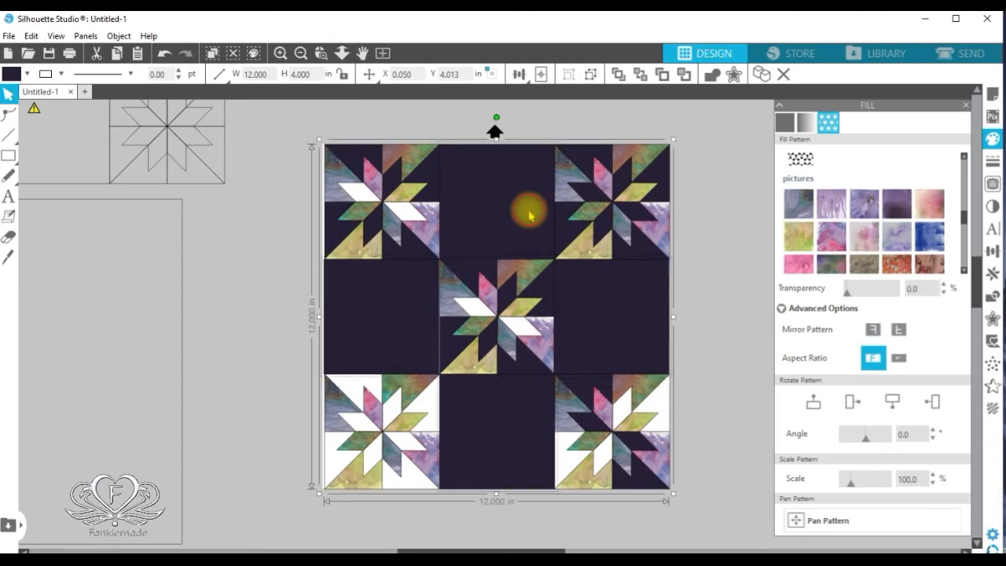
{"action": "left_click", "coordinate": [587, 304]}
{"action": "mouse_move", "coordinate": [605, 309]}
{"action": "left_mouse_down"}
{"action": "mouse_move", "coordinate": [616, 303]}
{"action": "mouse_move", "coordinate": [580, 307]}
{"action": "mouse_move", "coordinate": [591, 301]}
{"action": "mouse_move", "coordinate": [591, 310]}
{"action": "left_mouse_up"}
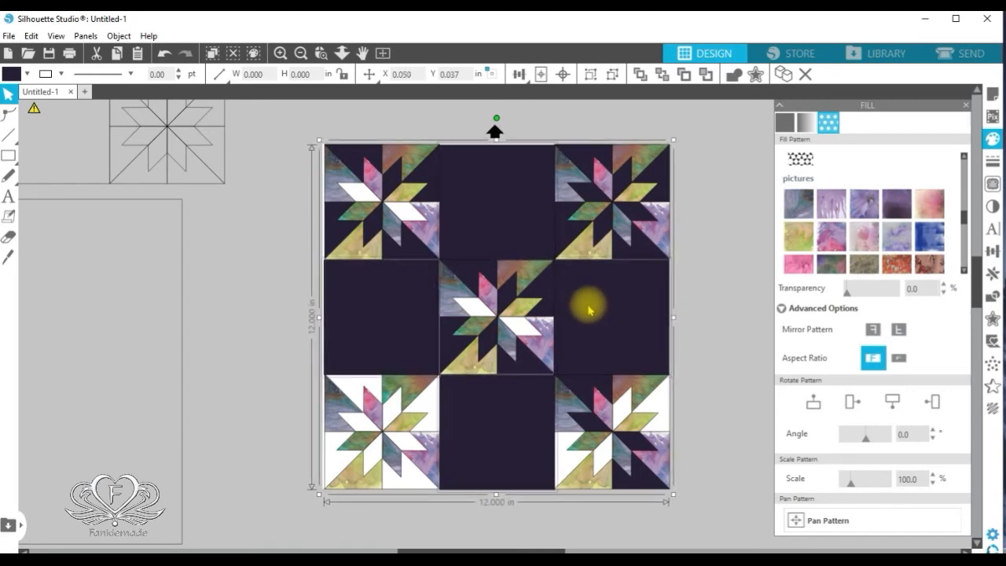
{"action": "right_click", "coordinate": [598, 307]}
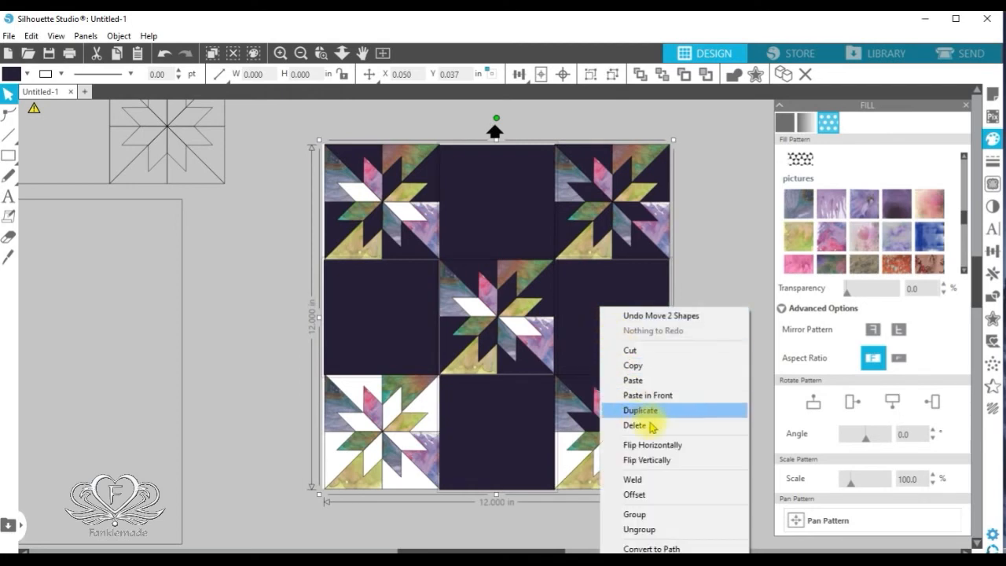
{"action": "left_click", "coordinate": [676, 513]}
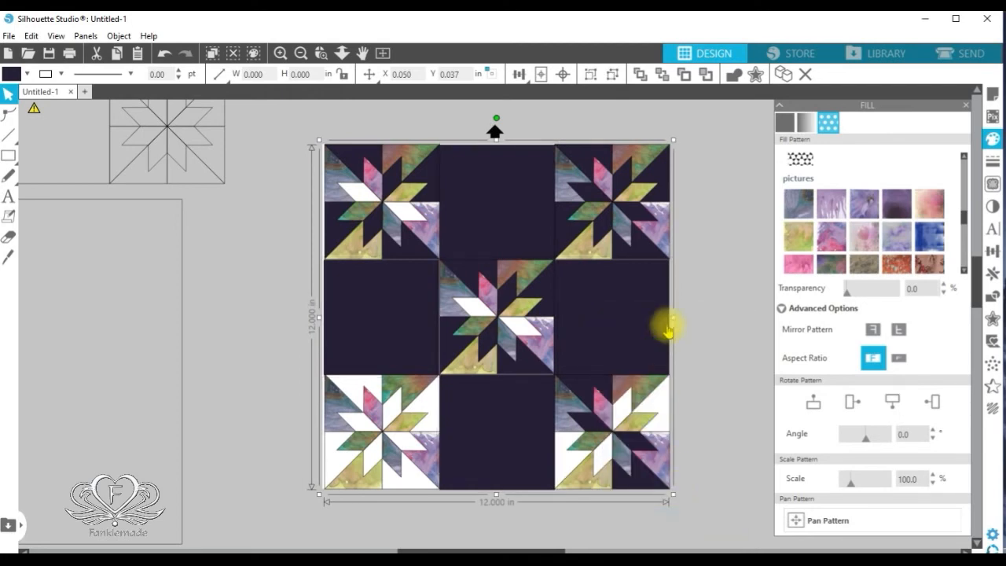
- Fill the grouped plain squares with the pink sampled by eyedropper from the upper-right star's patterned petal
{"action": "left_click", "coordinate": [783, 127]}
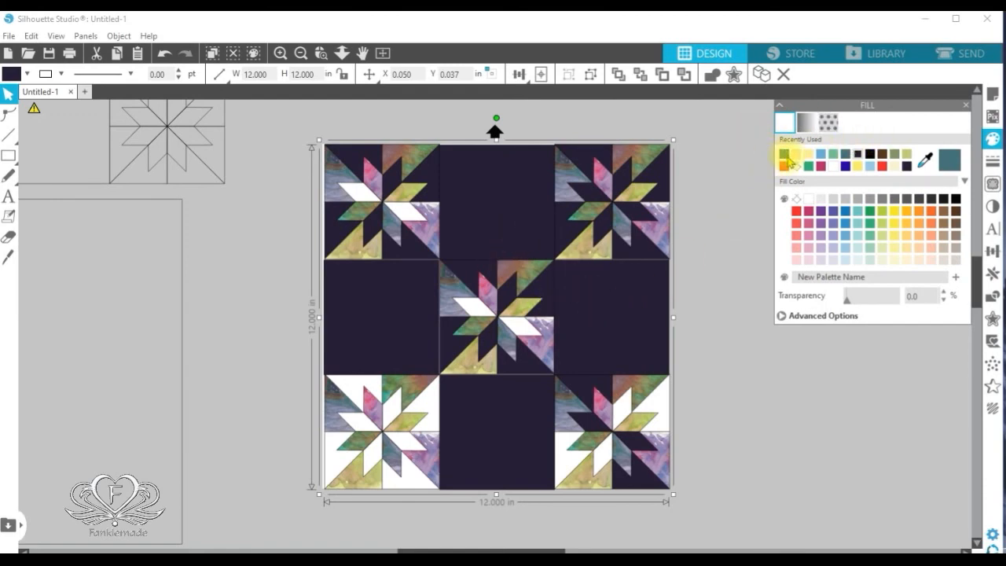
{"action": "left_click", "coordinate": [927, 160]}
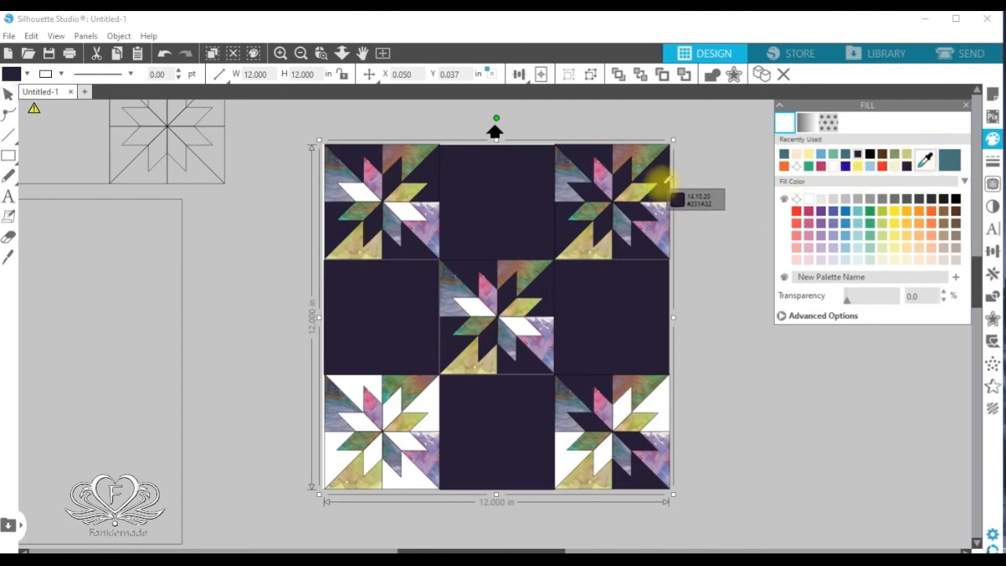
{"action": "left_click", "coordinate": [602, 173]}
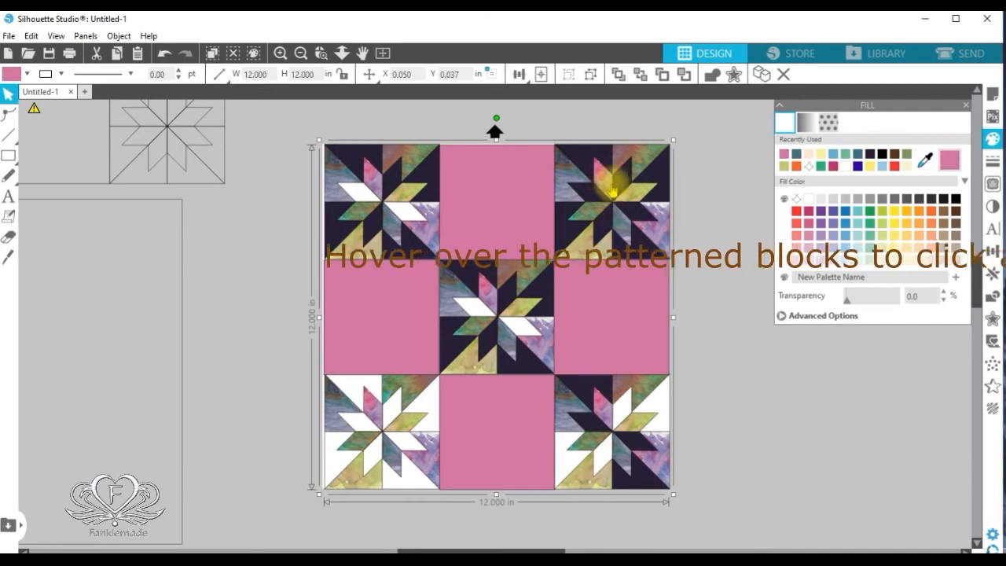
{"action": "left_click", "coordinate": [621, 301]}
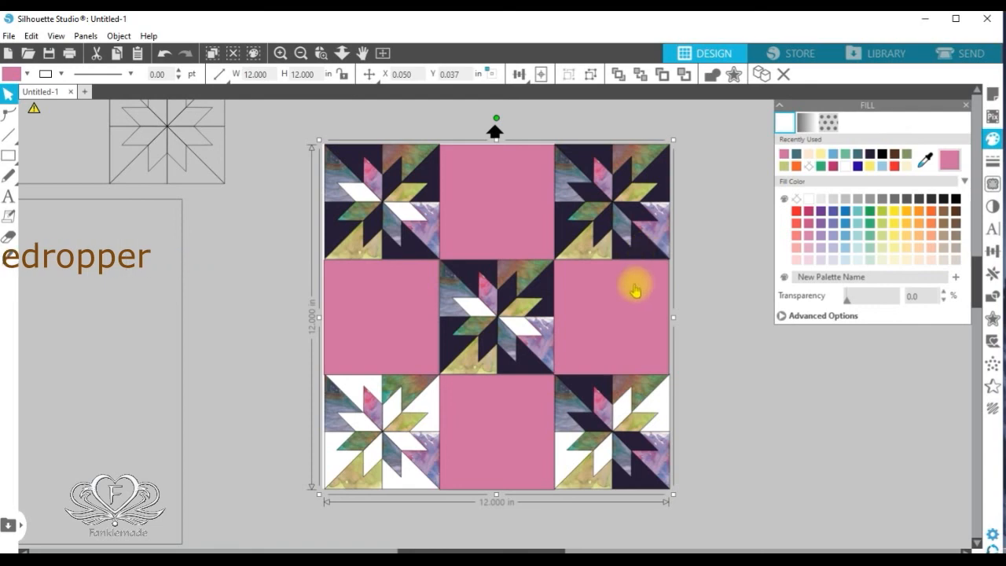
{"action": "left_click", "coordinate": [684, 261]}
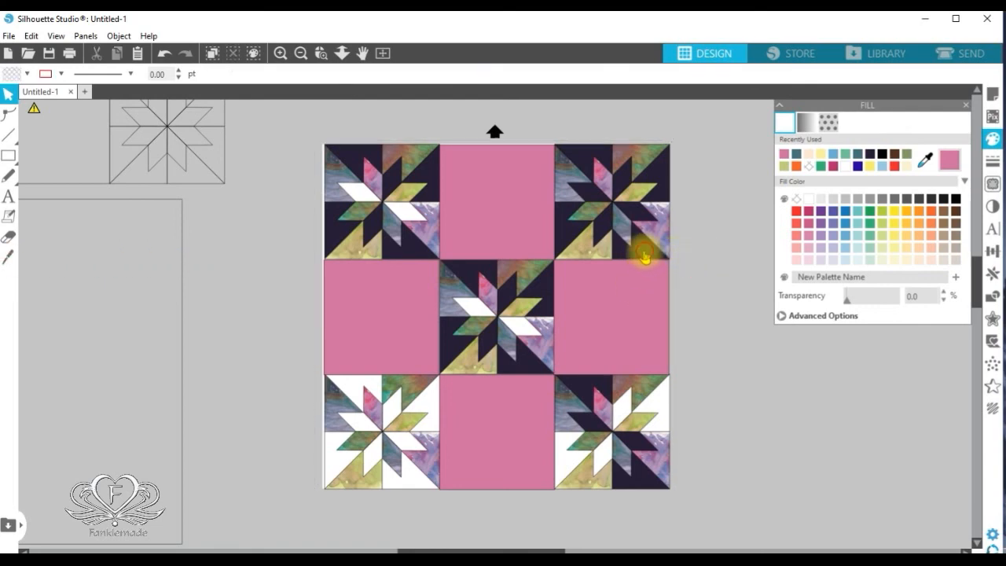
- Fill the dark background and petal pieces of the upper-right star block with the same sampled pink
{"action": "left_click", "coordinate": [643, 257]}
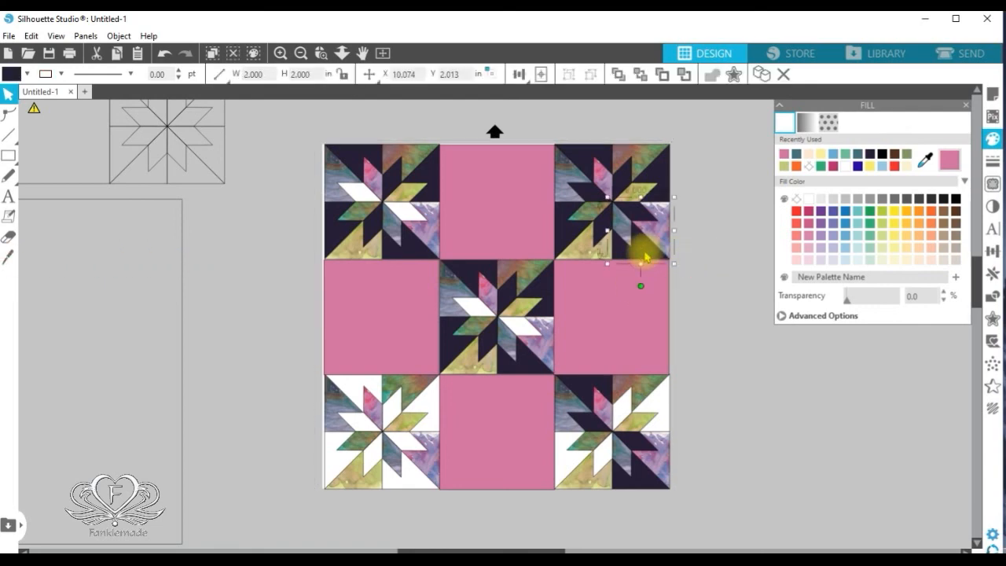
{"action": "left_click", "coordinate": [665, 170], "text": "shift"}
{"action": "left_click", "coordinate": [583, 172], "text": "shift"}
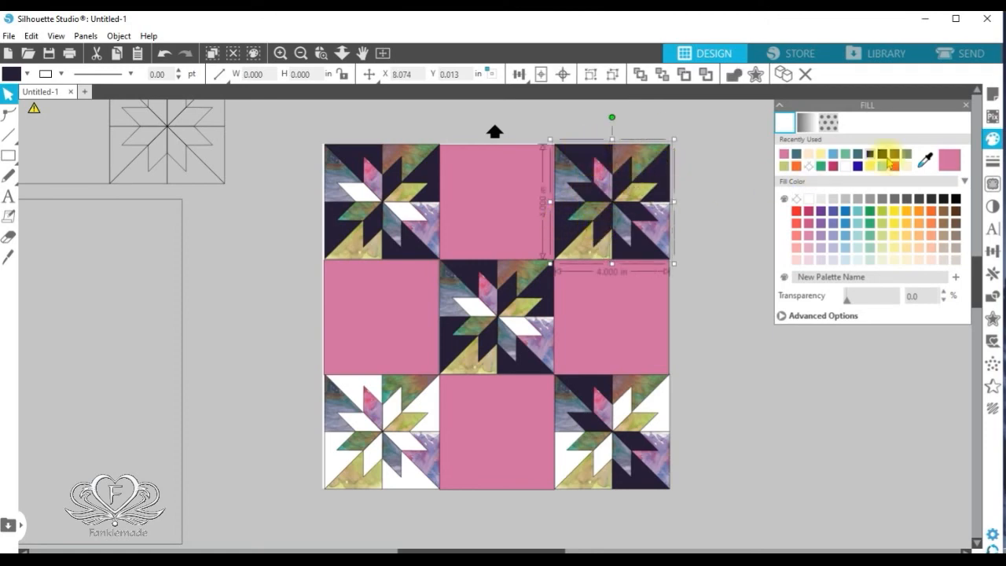
{"action": "left_click", "coordinate": [948, 159]}
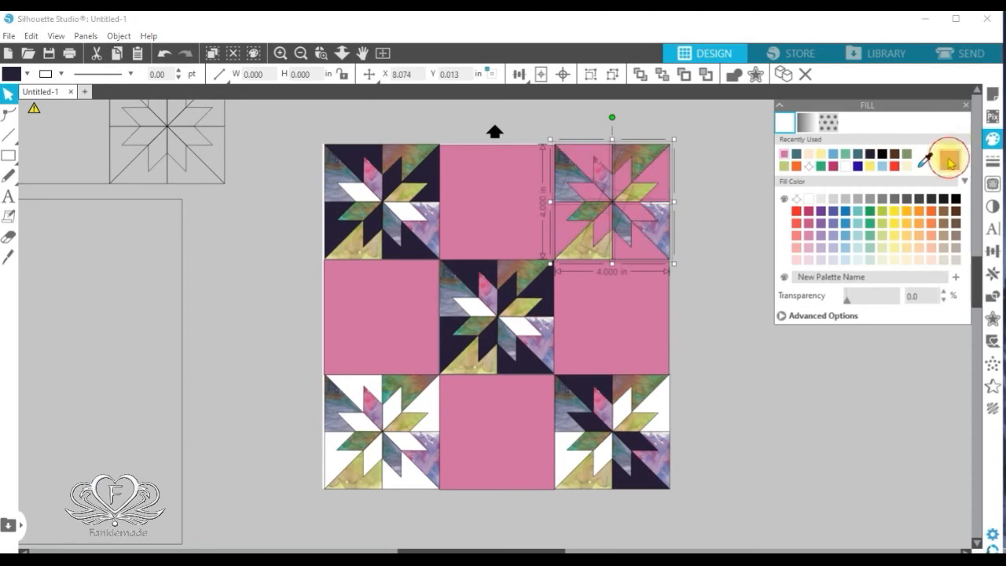
{"action": "left_click", "coordinate": [773, 389]}
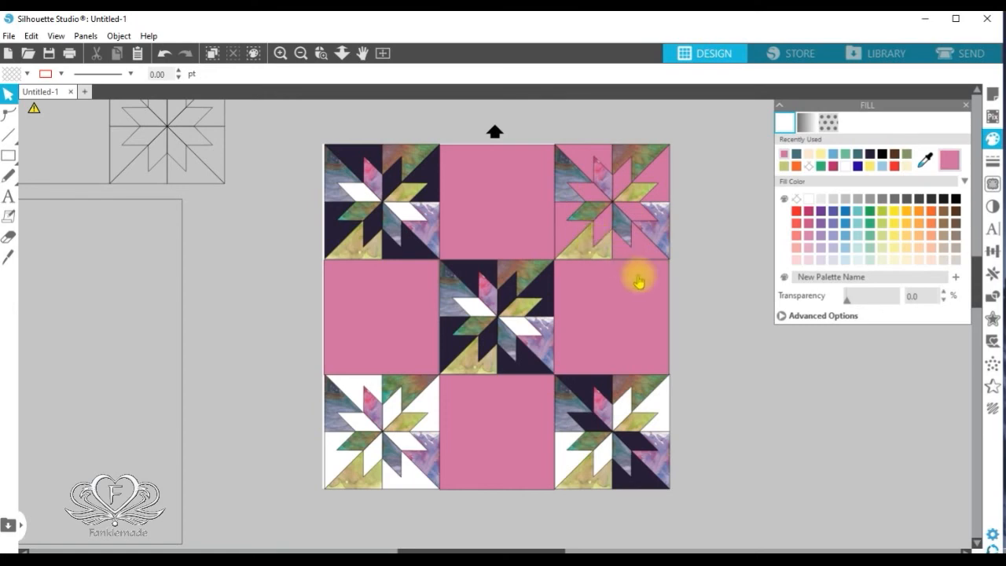
- Set the fill transparency of the whole quilt to 75% and nudge the quilt into line with the page
{"action": "left_click_drag", "start_coordinate": [551, 122], "coordinate": [690, 261]}
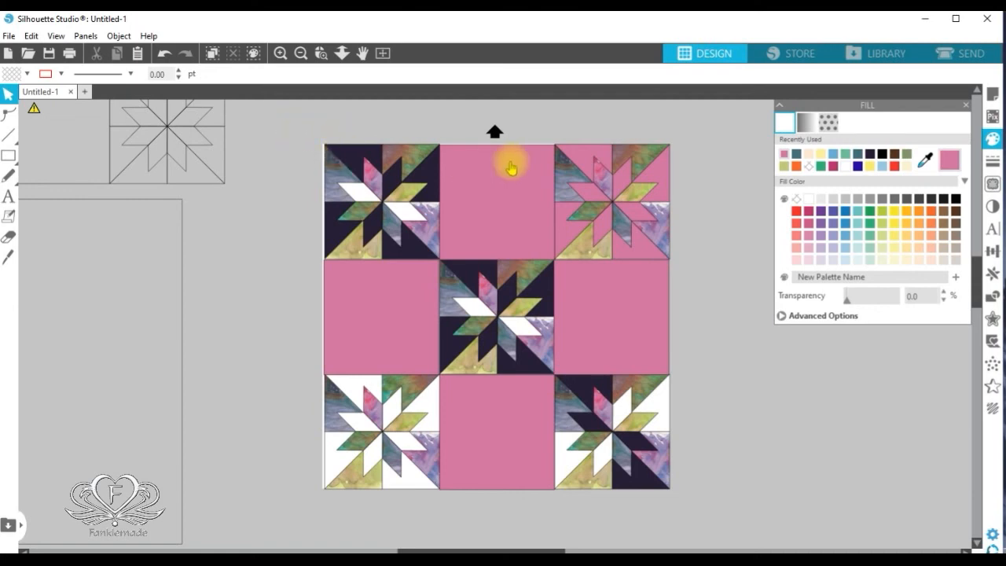
{"action": "left_click_drag", "start_coordinate": [298, 121], "coordinate": [699, 509]}
{"action": "left_click_drag", "start_coordinate": [846, 297], "coordinate": [887, 310]}
{"action": "left_click_drag", "start_coordinate": [482, 171], "coordinate": [480, 170]}
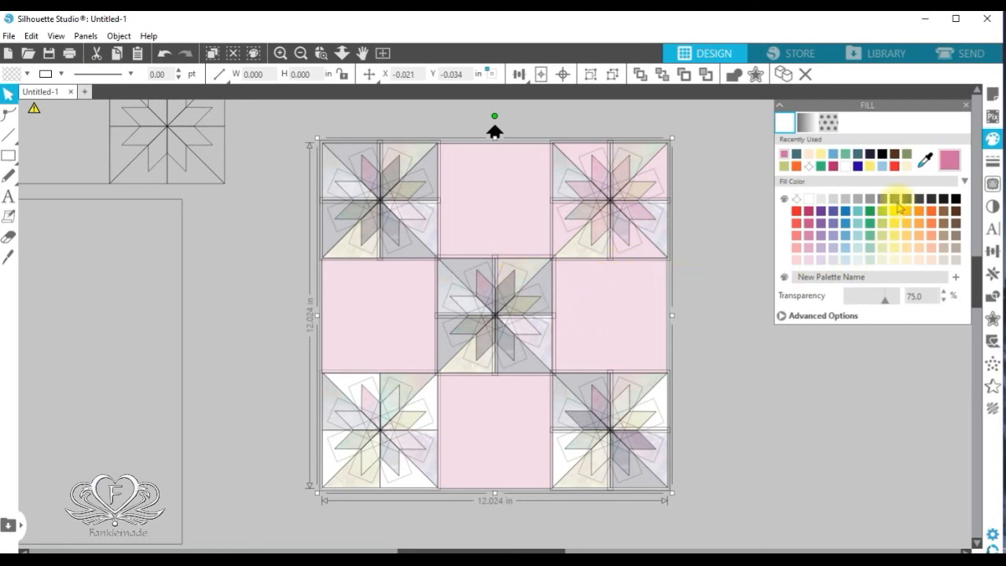
- Change the page's media size to A4 and line up the translucent quilt's upper-left corner with the page corner
{"action": "left_click", "coordinate": [993, 97]}
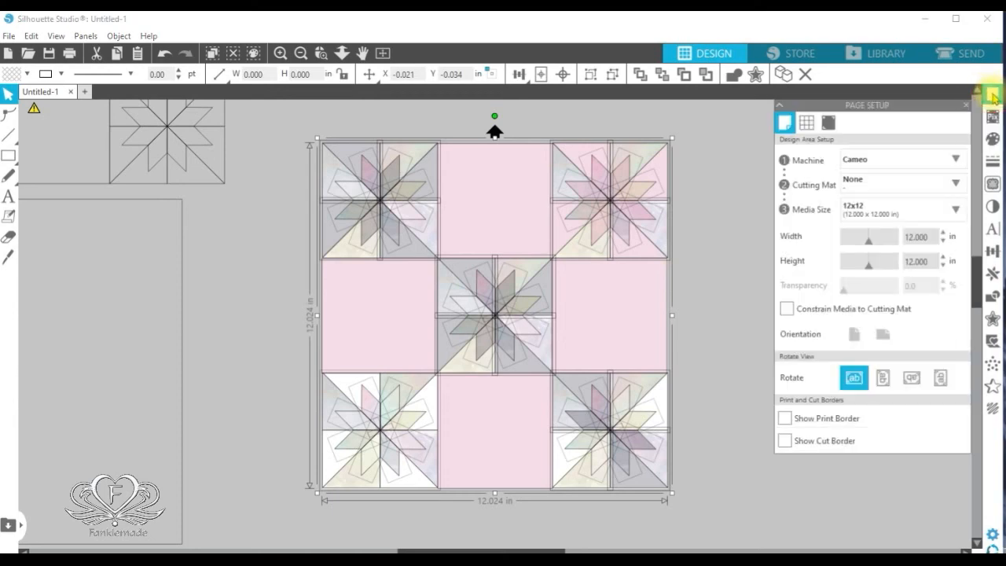
{"action": "left_click", "coordinate": [952, 210]}
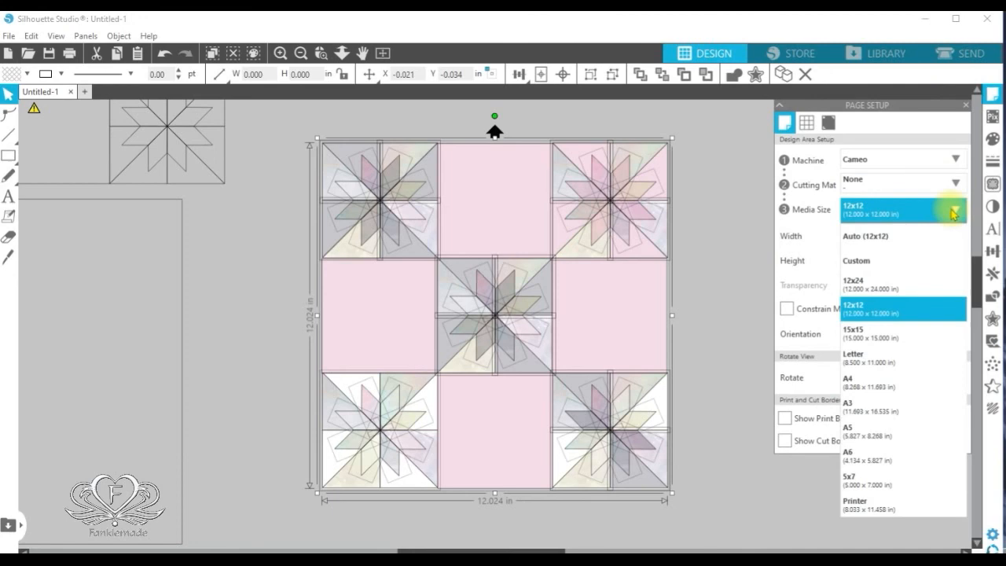
{"action": "left_click", "coordinate": [886, 383]}
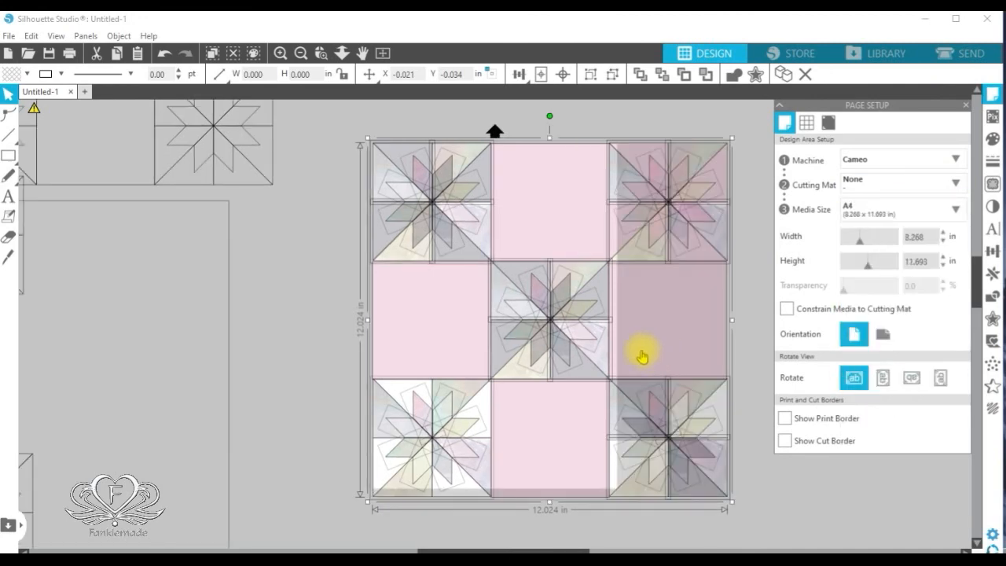
{"action": "left_click", "coordinate": [399, 161]}
{"action": "left_click_drag", "start_coordinate": [399, 161], "coordinate": [400, 192]}
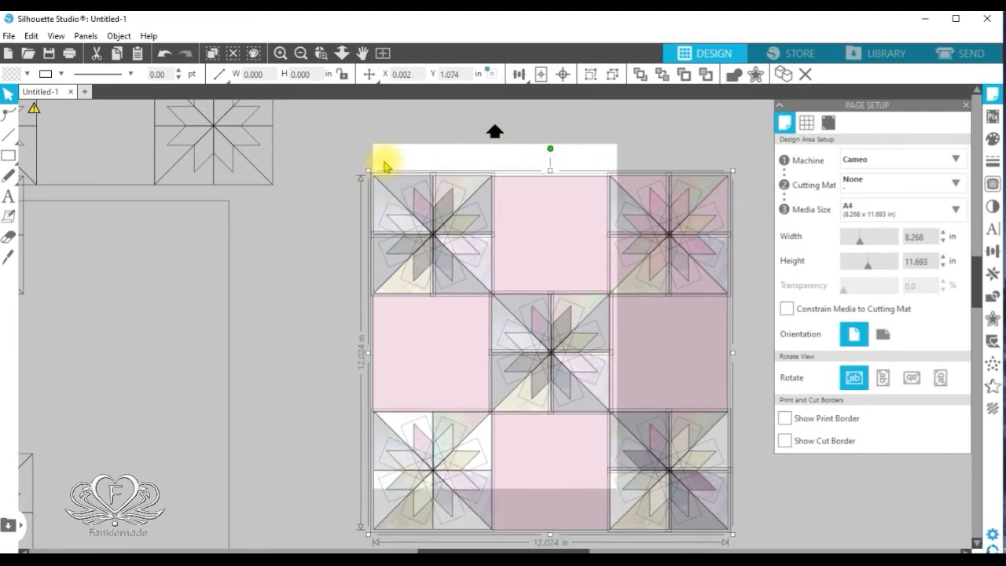
{"action": "left_click_drag", "start_coordinate": [497, 201], "coordinate": [499, 173]}
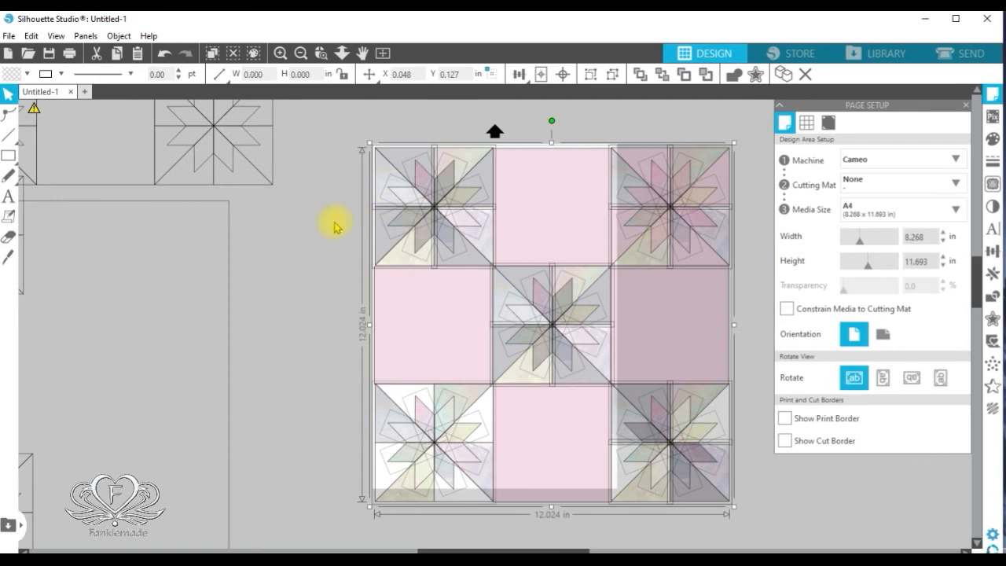
- Move the translucent quilt off the A4 page, then reposition it over the page with its lower and right parts overhanging
{"action": "left_click_drag", "start_coordinate": [445, 217], "coordinate": [681, 288]}
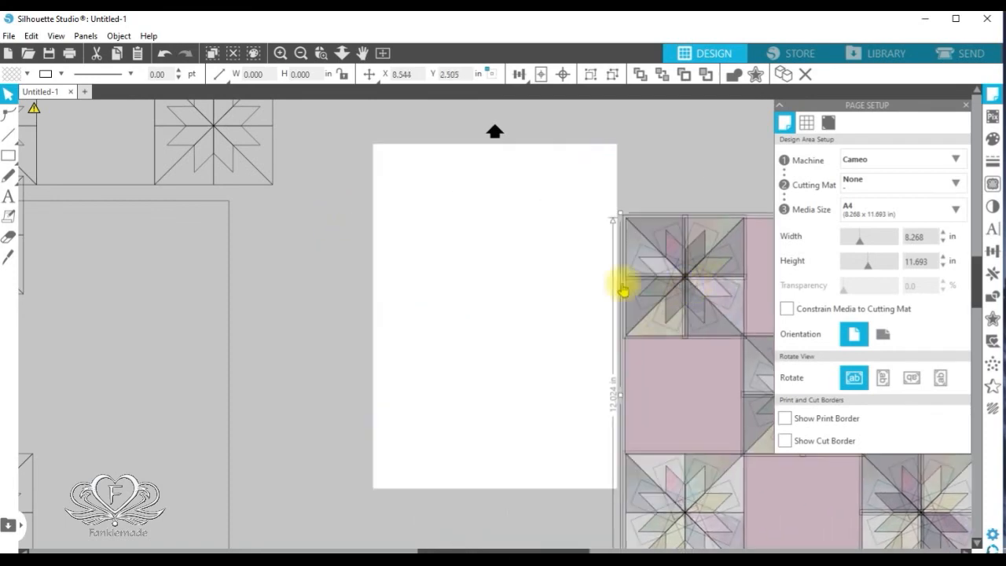
{"action": "left_click", "coordinate": [470, 217]}
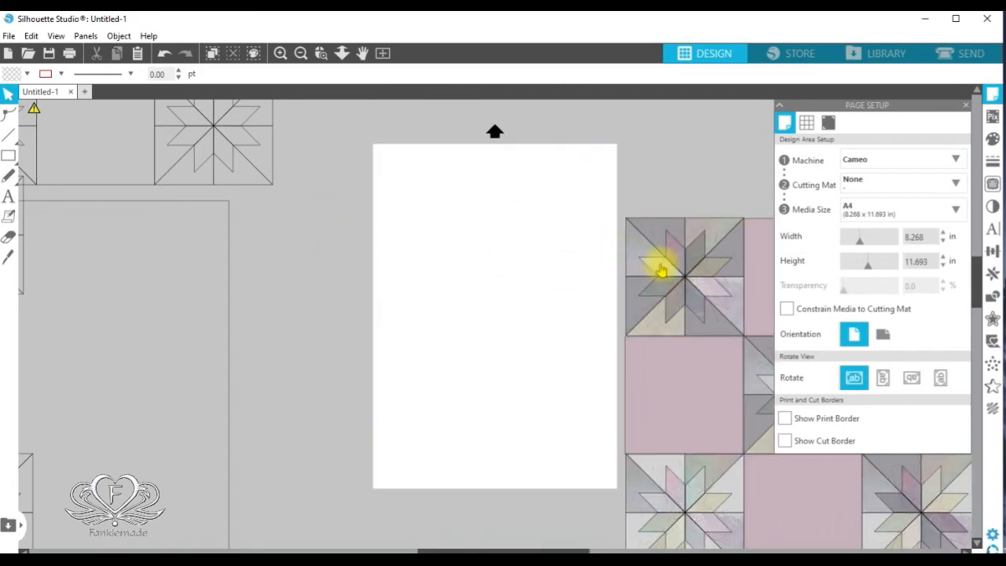
{"action": "left_click_drag", "start_coordinate": [619, 188], "coordinate": [987, 559]}
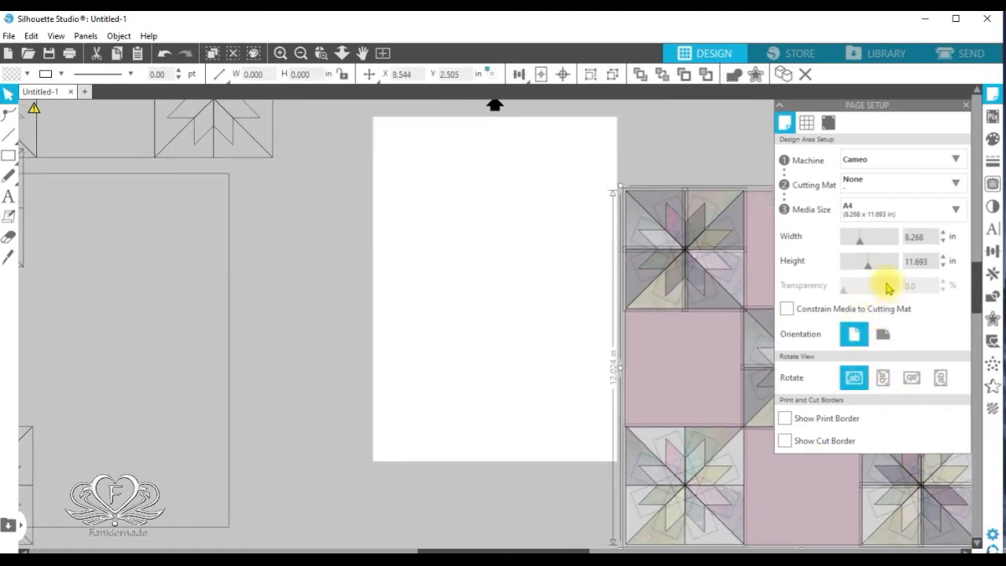
{"action": "left_click_drag", "start_coordinate": [703, 225], "coordinate": [503, 203]}
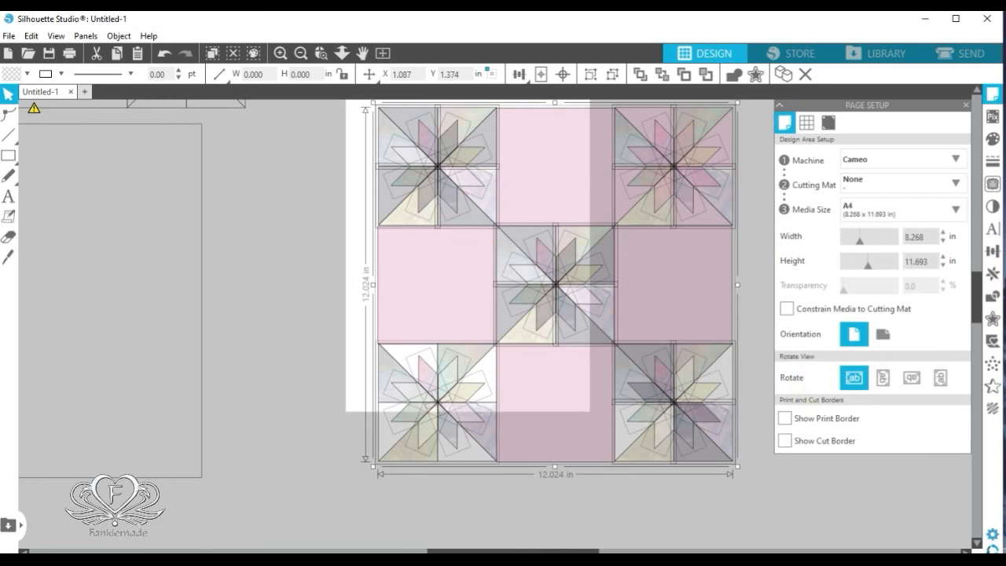
- Make the fills of the whole selected quilt fully opaque again
{"action": "left_click", "coordinate": [993, 138]}
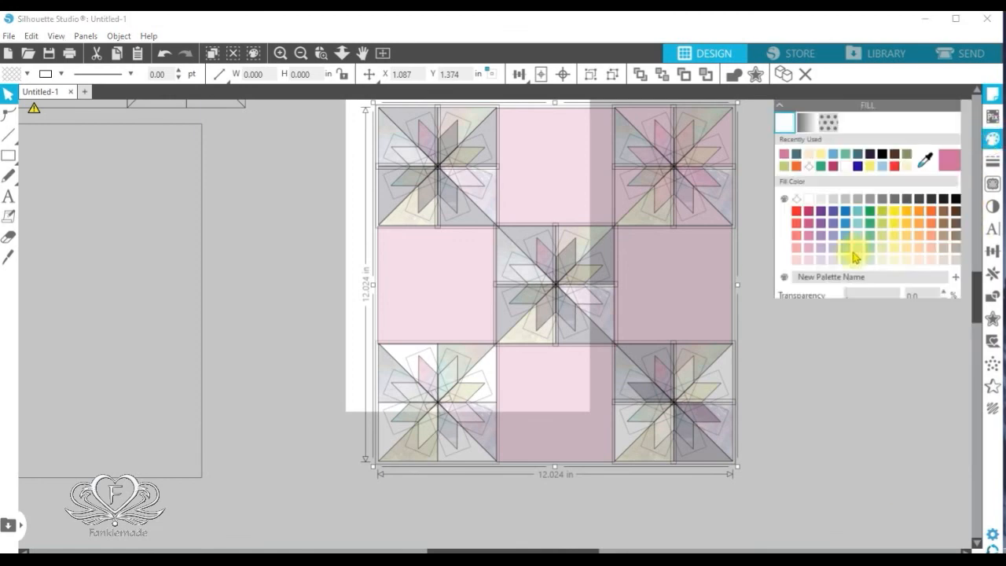
{"action": "mouse_move", "coordinate": [847, 303]}
{"action": "left_mouse_down"}
{"action": "mouse_move", "coordinate": [860, 299]}
{"action": "mouse_move", "coordinate": [840, 303]}
{"action": "left_mouse_up"}
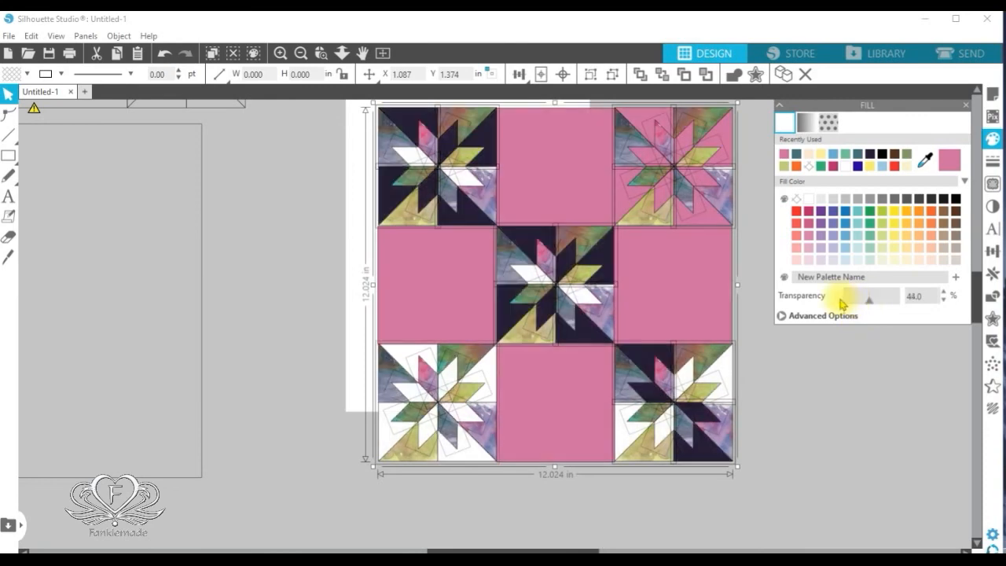
- Move the whole opaque quilt off the A4 page so it sits just beyond the page's right edge
{"action": "left_click", "coordinate": [854, 375]}
{"action": "left_click", "coordinate": [768, 491]}
{"action": "left_click_drag", "start_coordinate": [563, 287], "coordinate": [374, 81]}
{"action": "left_click_drag", "start_coordinate": [399, 181], "coordinate": [627, 173]}
{"action": "left_click", "coordinate": [294, 218]}
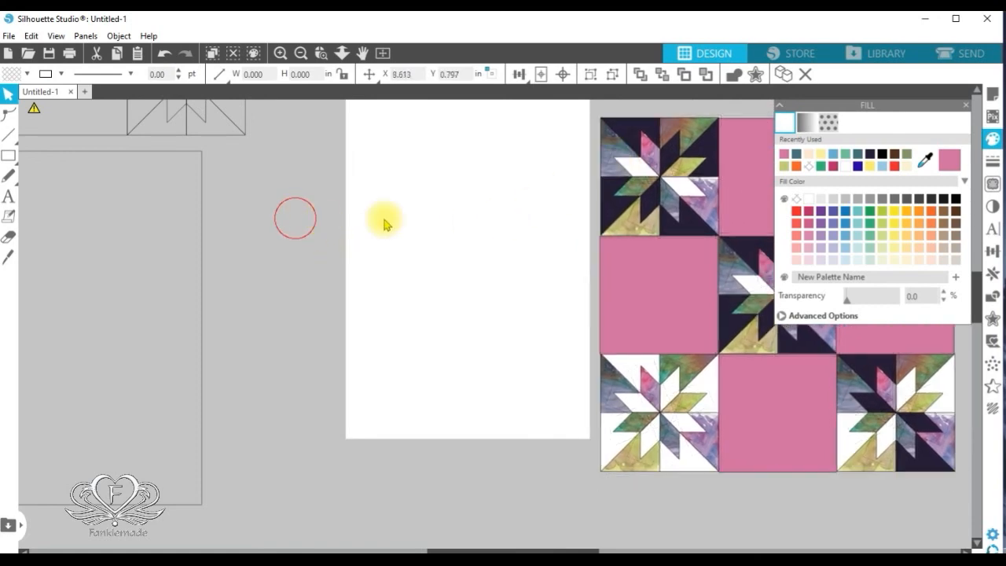
- Pull patterned triangles and diamonds and the white diamonds out of the upper-left star block onto the page, and shift the pink squares down and right
{"action": "left_click_drag", "start_coordinate": [640, 191], "coordinate": [387, 126]}
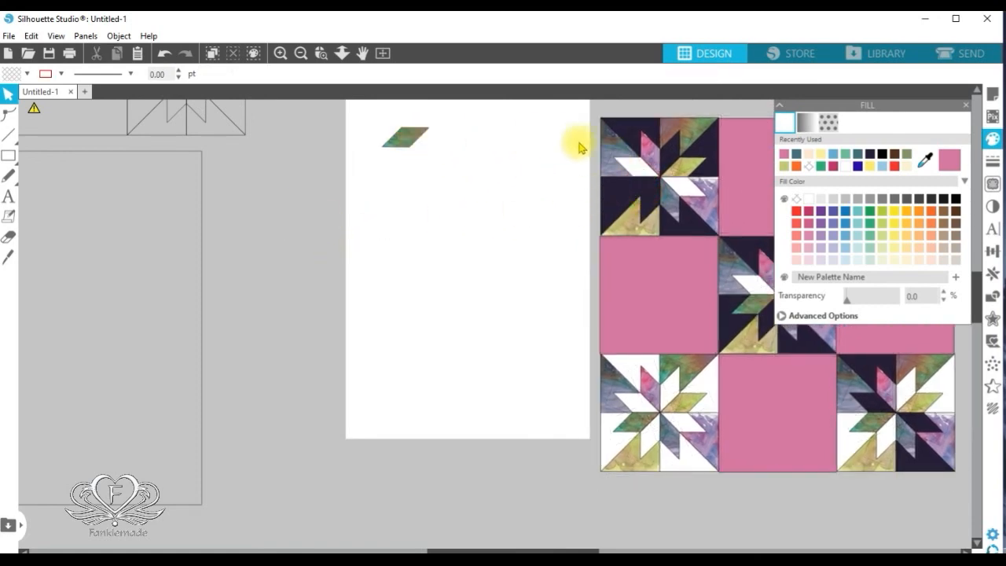
{"action": "left_click_drag", "start_coordinate": [645, 147], "coordinate": [441, 158]}
{"action": "left_click_drag", "start_coordinate": [617, 140], "coordinate": [393, 206]}
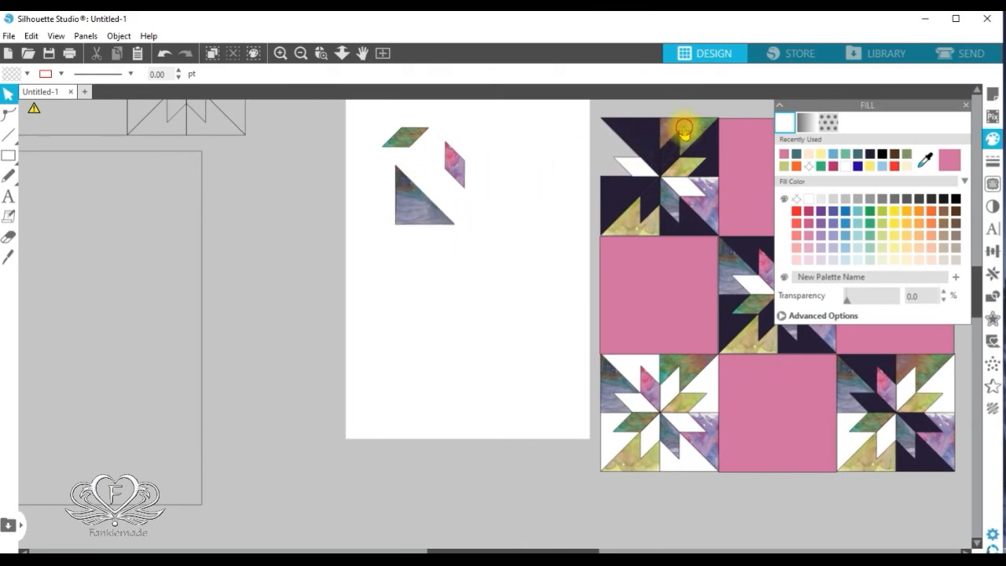
{"action": "left_click_drag", "start_coordinate": [684, 135], "coordinate": [489, 232]}
{"action": "left_click_drag", "start_coordinate": [633, 211], "coordinate": [487, 281]}
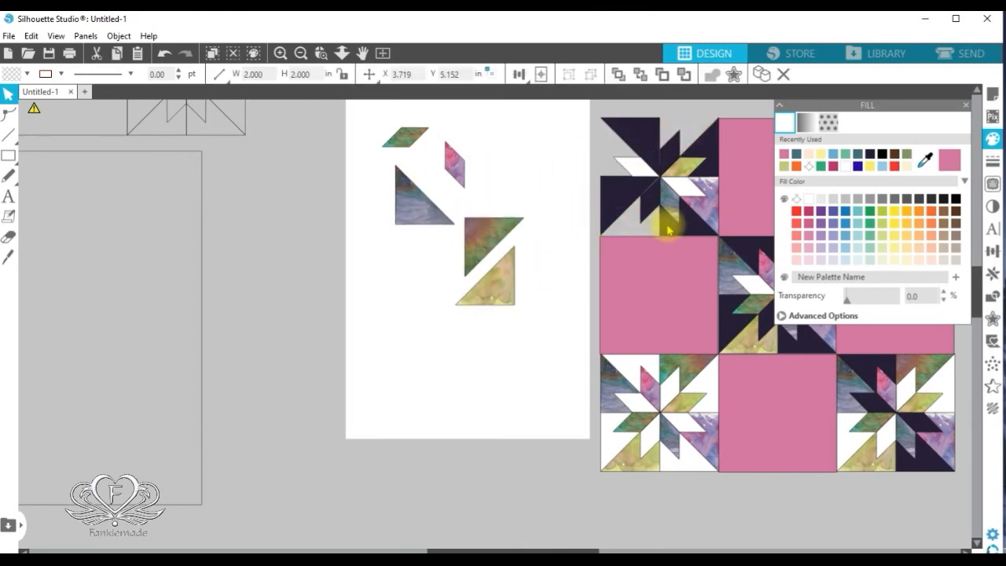
{"action": "left_click_drag", "start_coordinate": [682, 189], "coordinate": [454, 305]}
{"action": "left_click_drag", "start_coordinate": [678, 264], "coordinate": [726, 311]}
{"action": "left_click", "coordinate": [311, 111]}
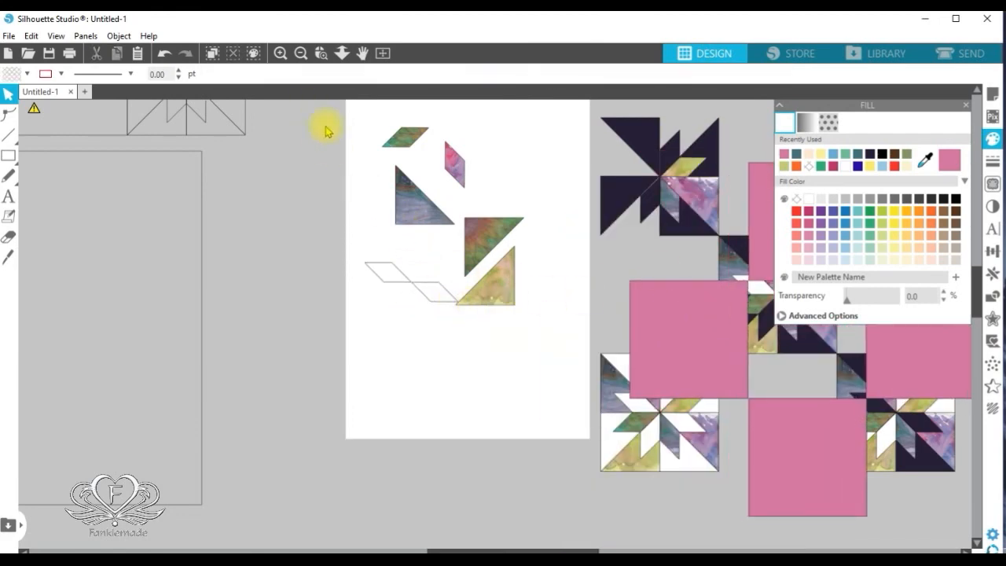
- Move all the loose star pieces together from the page to the empty area above it
{"action": "scroll", "coordinate": [977, 267], "scroll_direction": "up", "scroll_amount": 5}
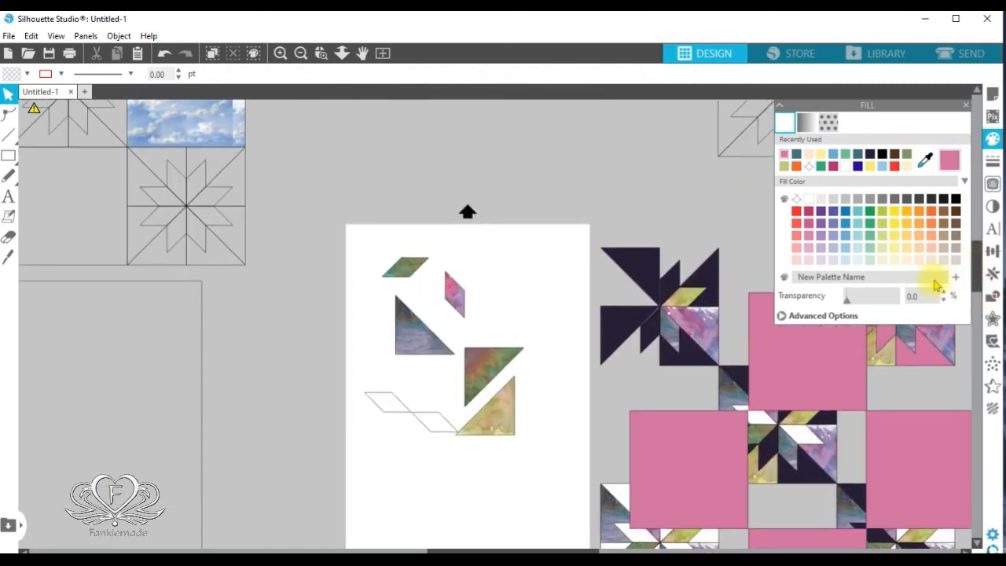
{"action": "left_click_drag", "start_coordinate": [335, 197], "coordinate": [549, 198]}
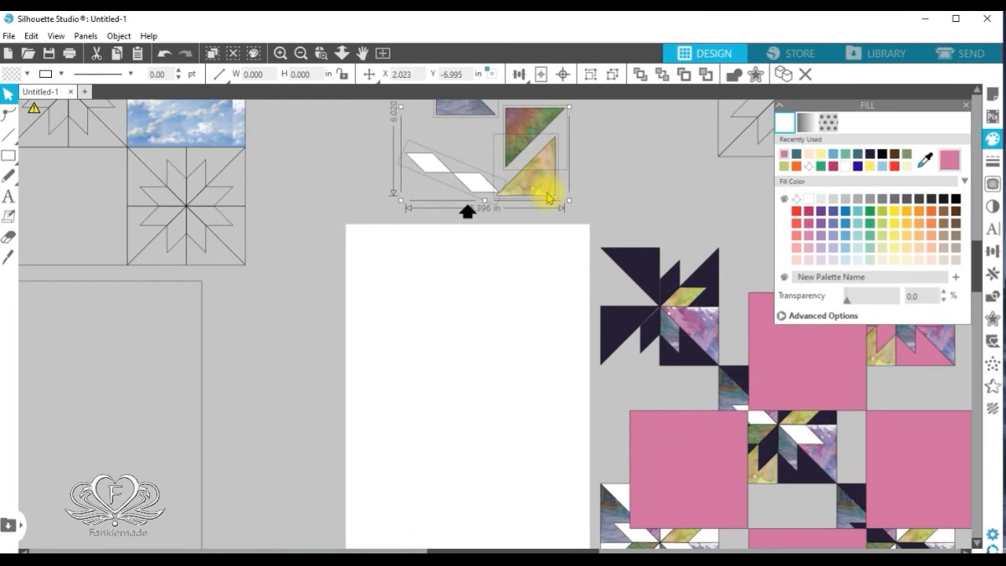
{"action": "left_click_drag", "start_coordinate": [548, 197], "coordinate": [549, 195]}
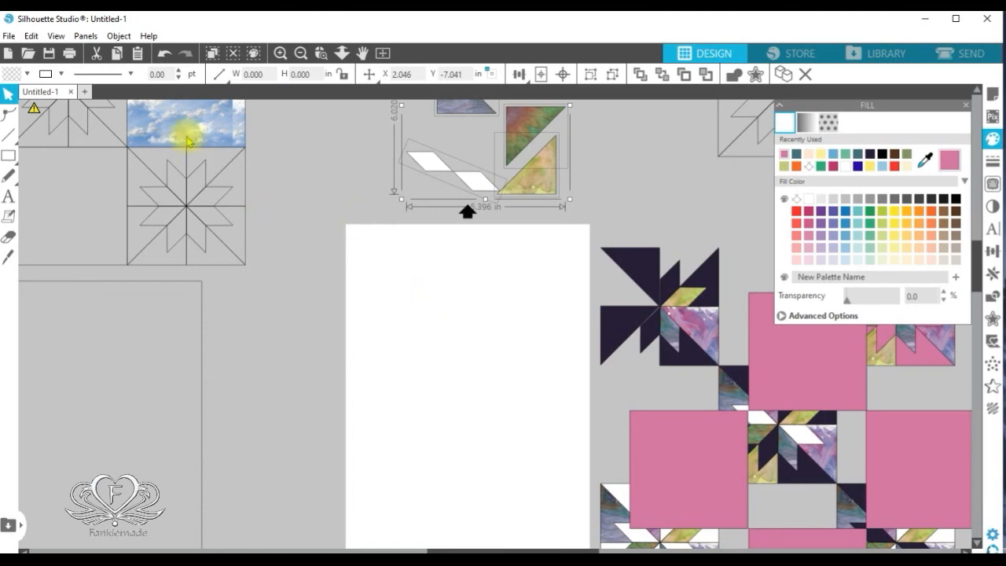
{"action": "left_click", "coordinate": [291, 131]}
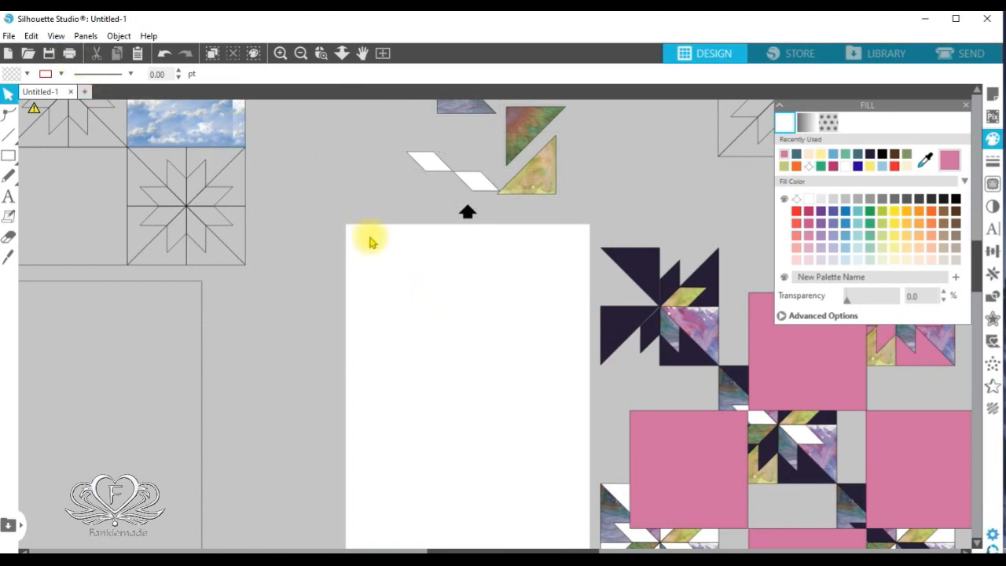
- Show the grid on the page and turn on snapping to the grid
{"action": "left_click", "coordinate": [55, 36]}
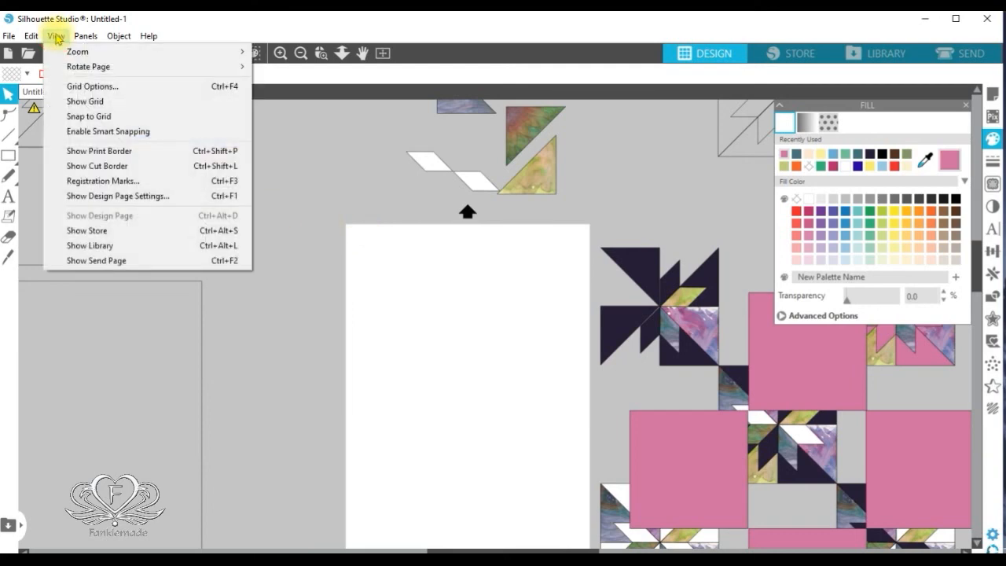
{"action": "left_click", "coordinate": [82, 102]}
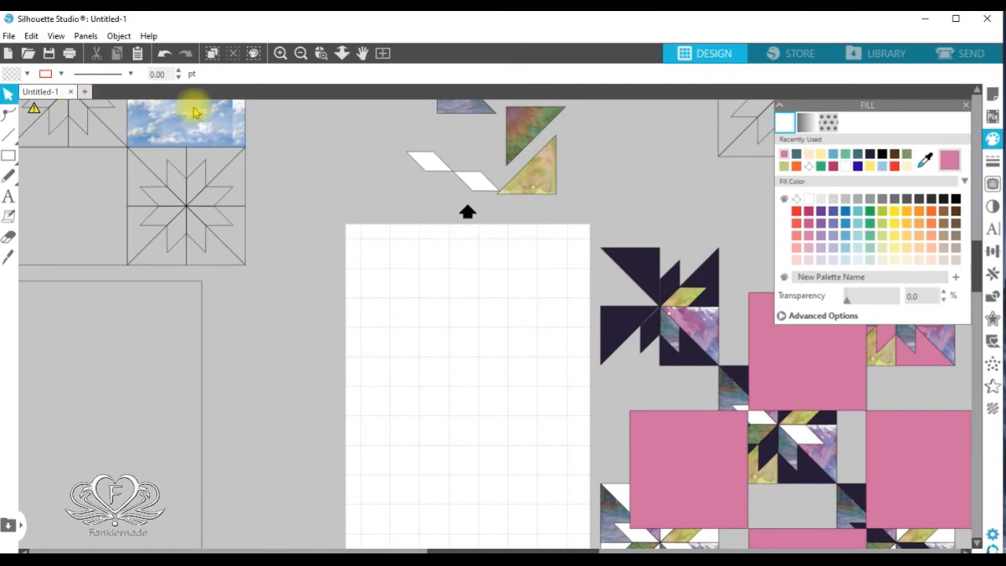
{"action": "left_click", "coordinate": [56, 38]}
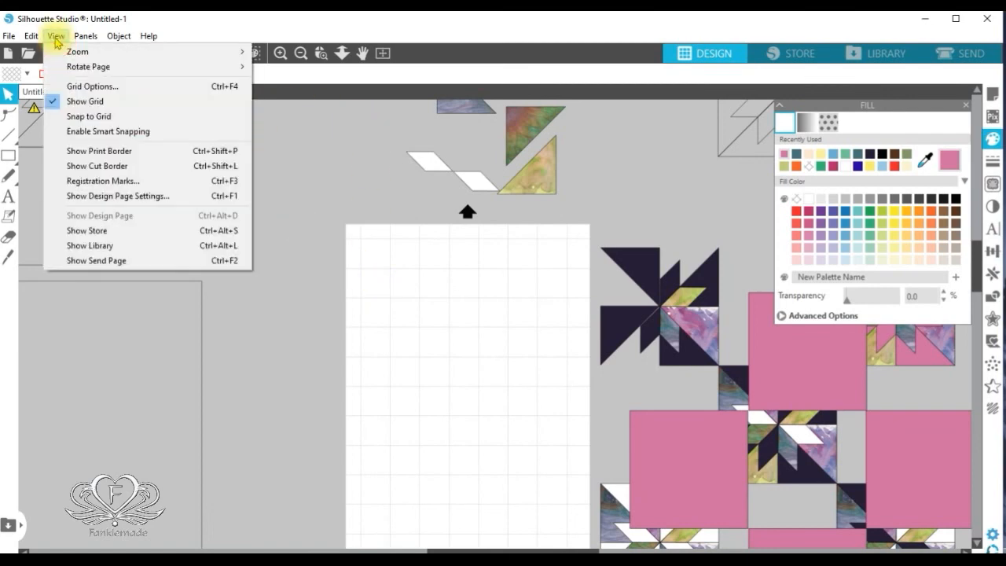
{"action": "left_click", "coordinate": [103, 120]}
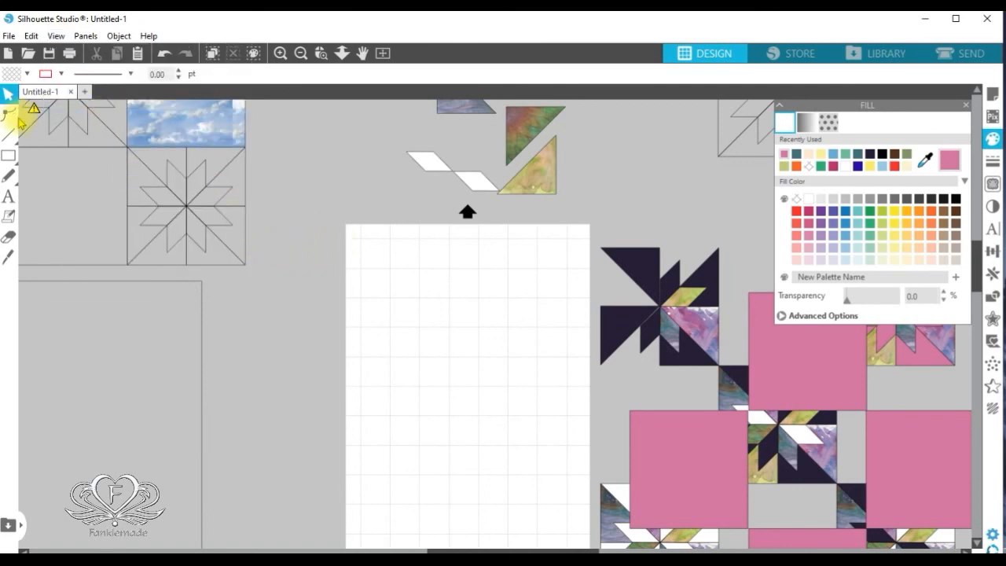
- Draw a rectangle 1 in wide and 1.5 in high near the page's upper left, snapped to the grid
{"action": "left_click", "coordinate": [28, 154]}
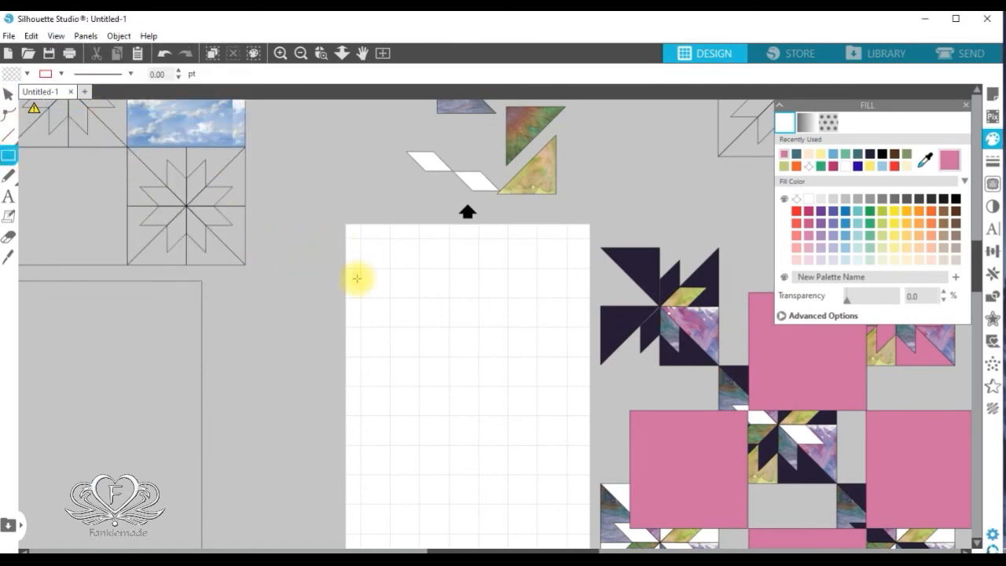
{"action": "left_click_drag", "start_coordinate": [404, 269], "coordinate": [442, 312]}
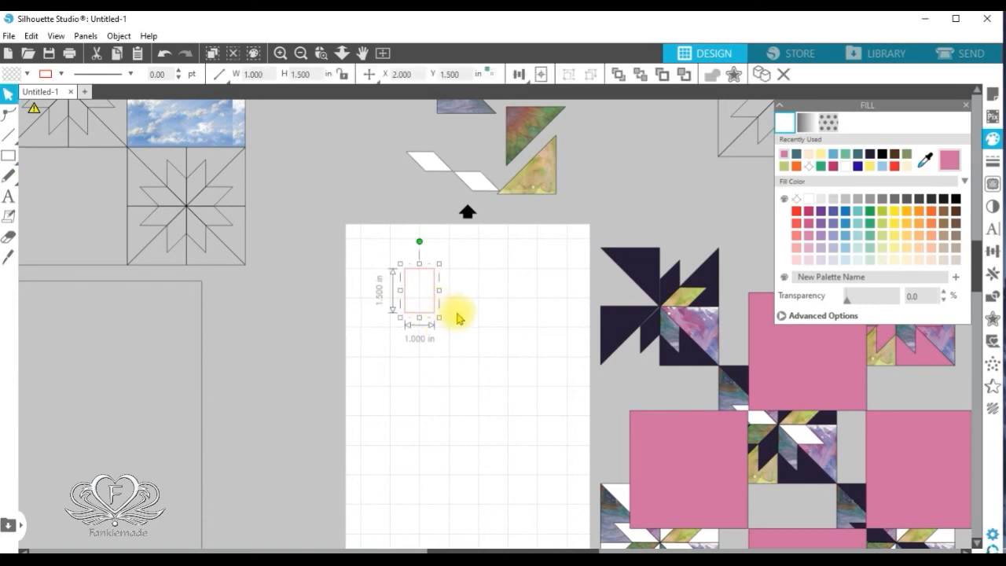
- Move the rectangle along the grid toward the page's upper-left corner, placing it at X 0.5 in with its top on the page edge
{"action": "left_click", "coordinate": [280, 53]}
{"action": "left_click", "coordinate": [280, 54]}
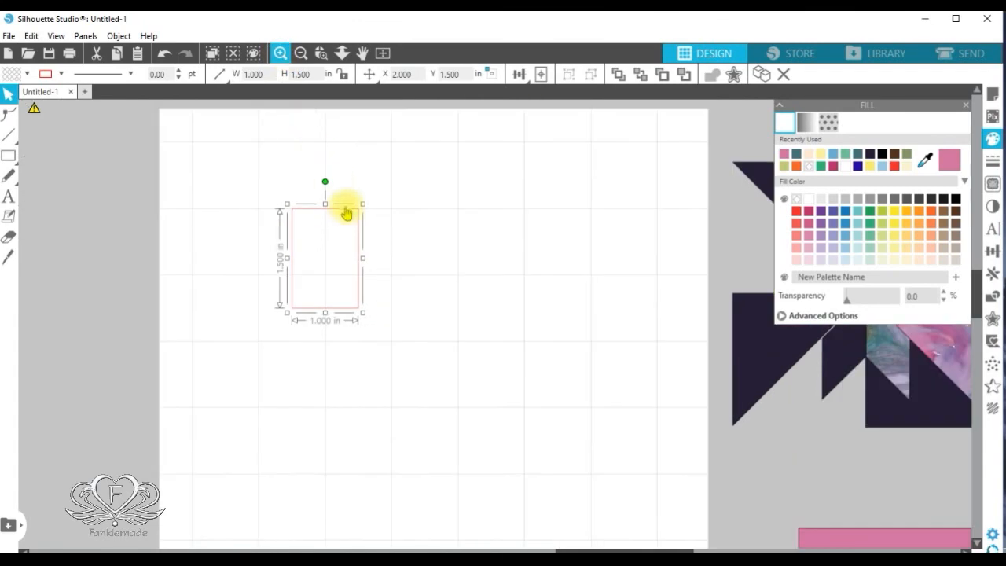
{"action": "left_click_drag", "start_coordinate": [356, 234], "coordinate": [265, 174]}
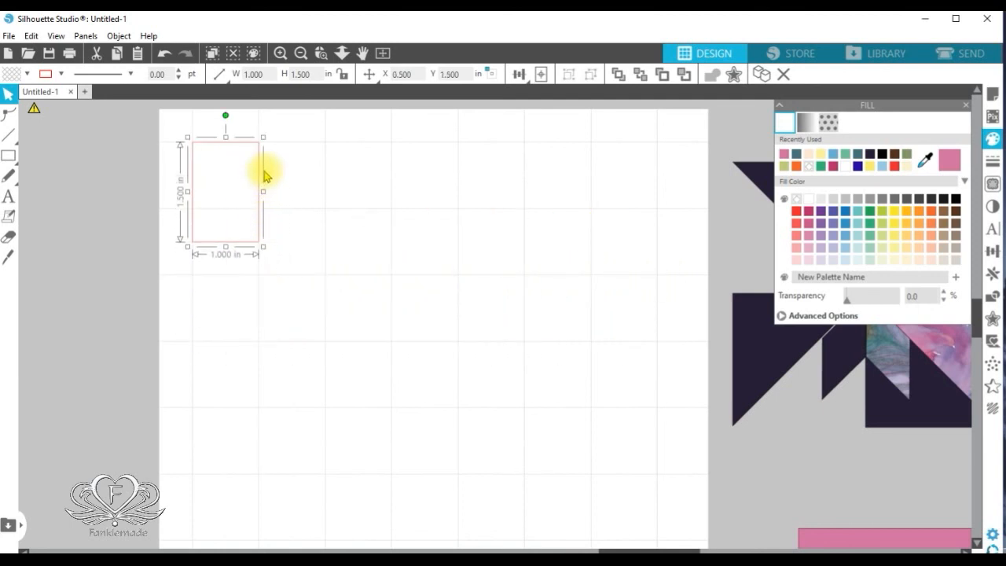
{"action": "left_click", "coordinate": [322, 257]}
{"action": "left_click", "coordinate": [246, 245]}
{"action": "left_click", "coordinate": [383, 272]}
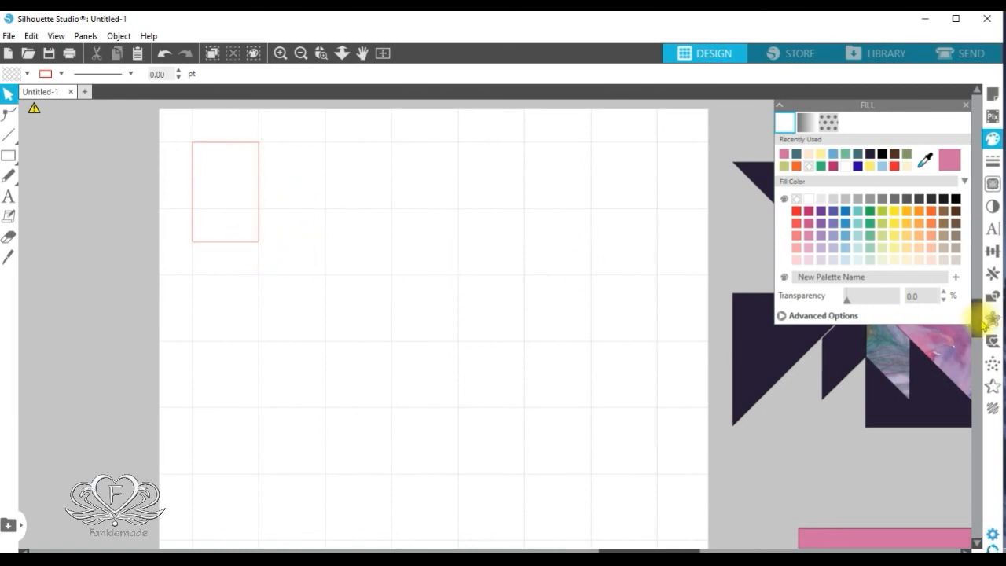
{"action": "mouse_move", "coordinate": [977, 324]}
{"action": "left_mouse_down"}
{"action": "mouse_move", "coordinate": [972, 292]}
{"action": "mouse_move", "coordinate": [967, 318]}
{"action": "left_mouse_up"}
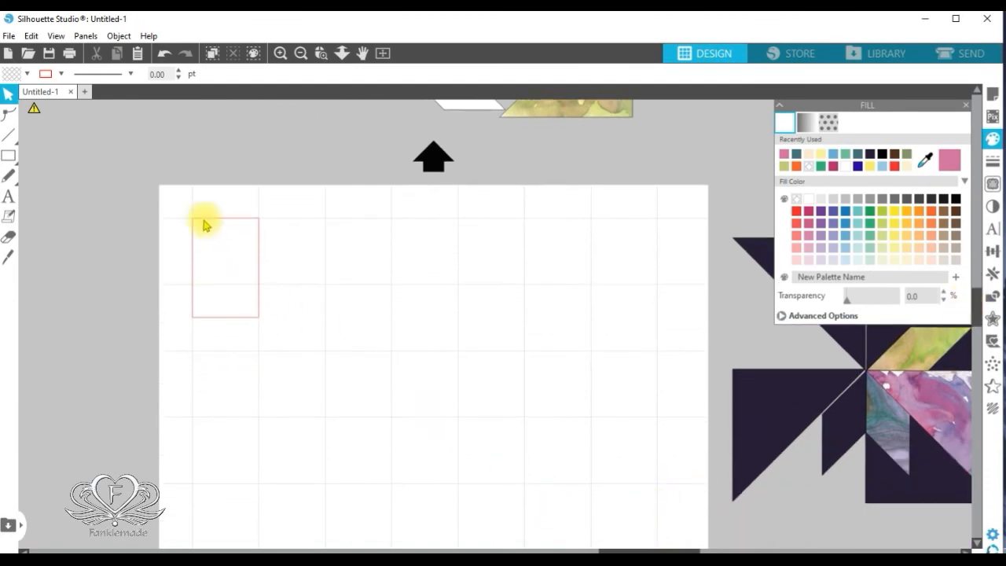
{"action": "left_click_drag", "start_coordinate": [227, 222], "coordinate": [228, 189]}
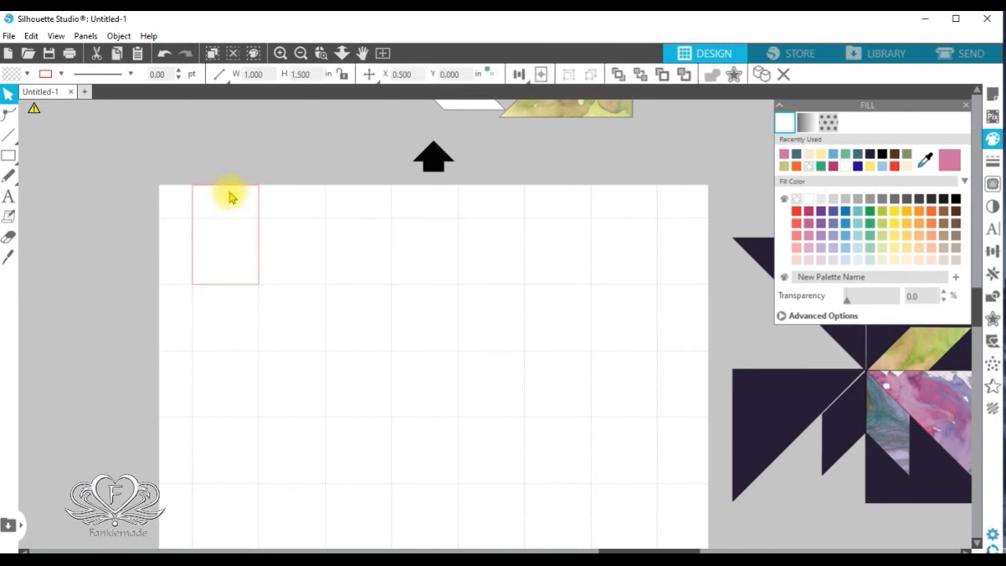